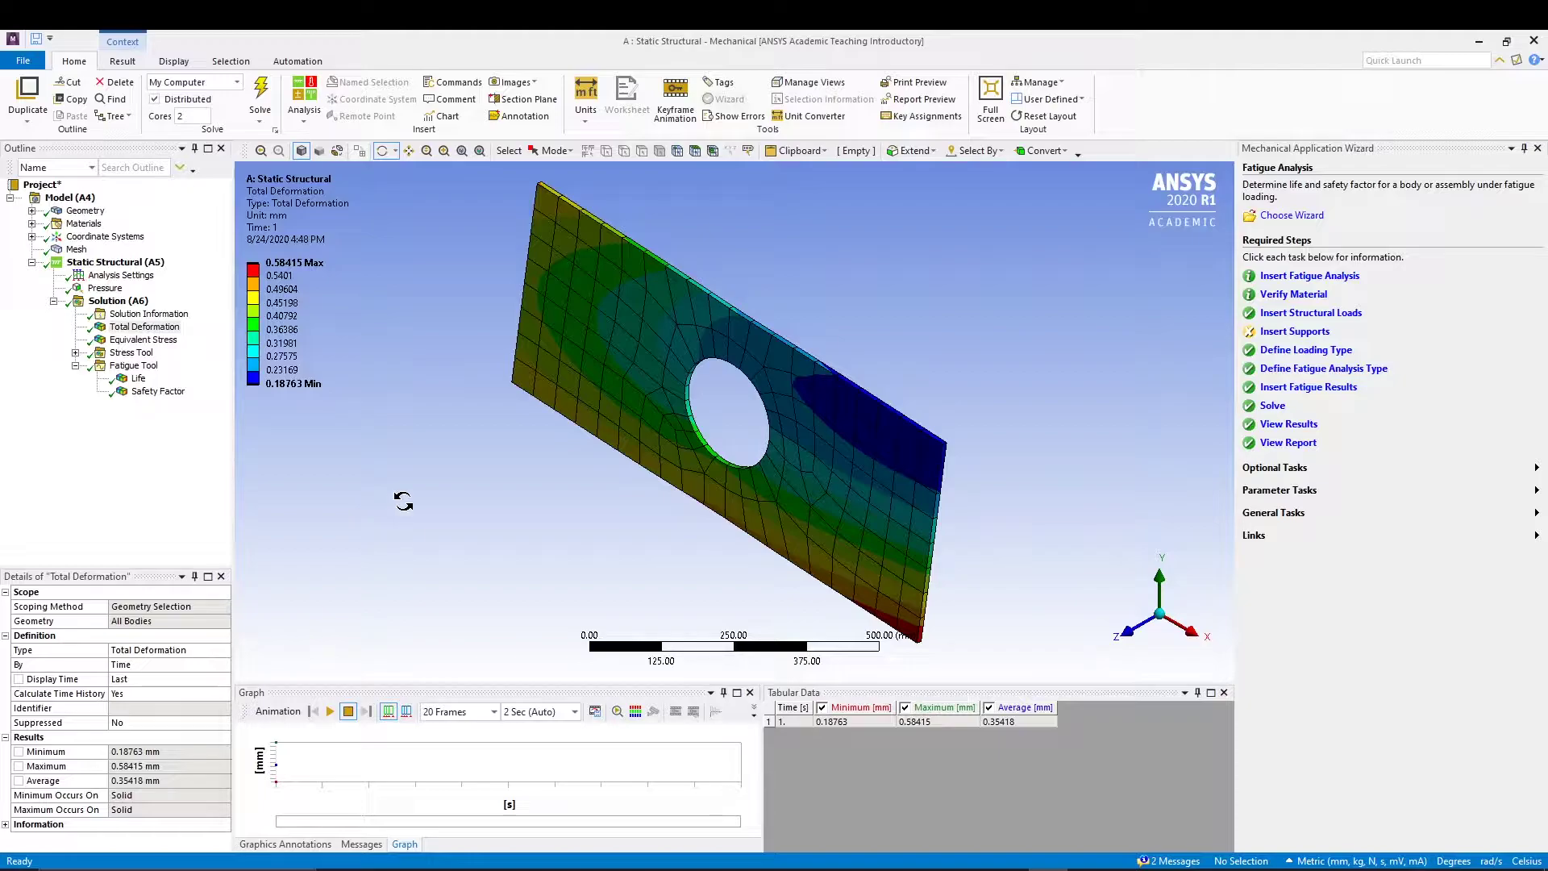
# Orbit the solved plate's total deformation result to view it edge-on
pyautogui.moveTo(500, 412); pyautogui.dragTo(310, 438)
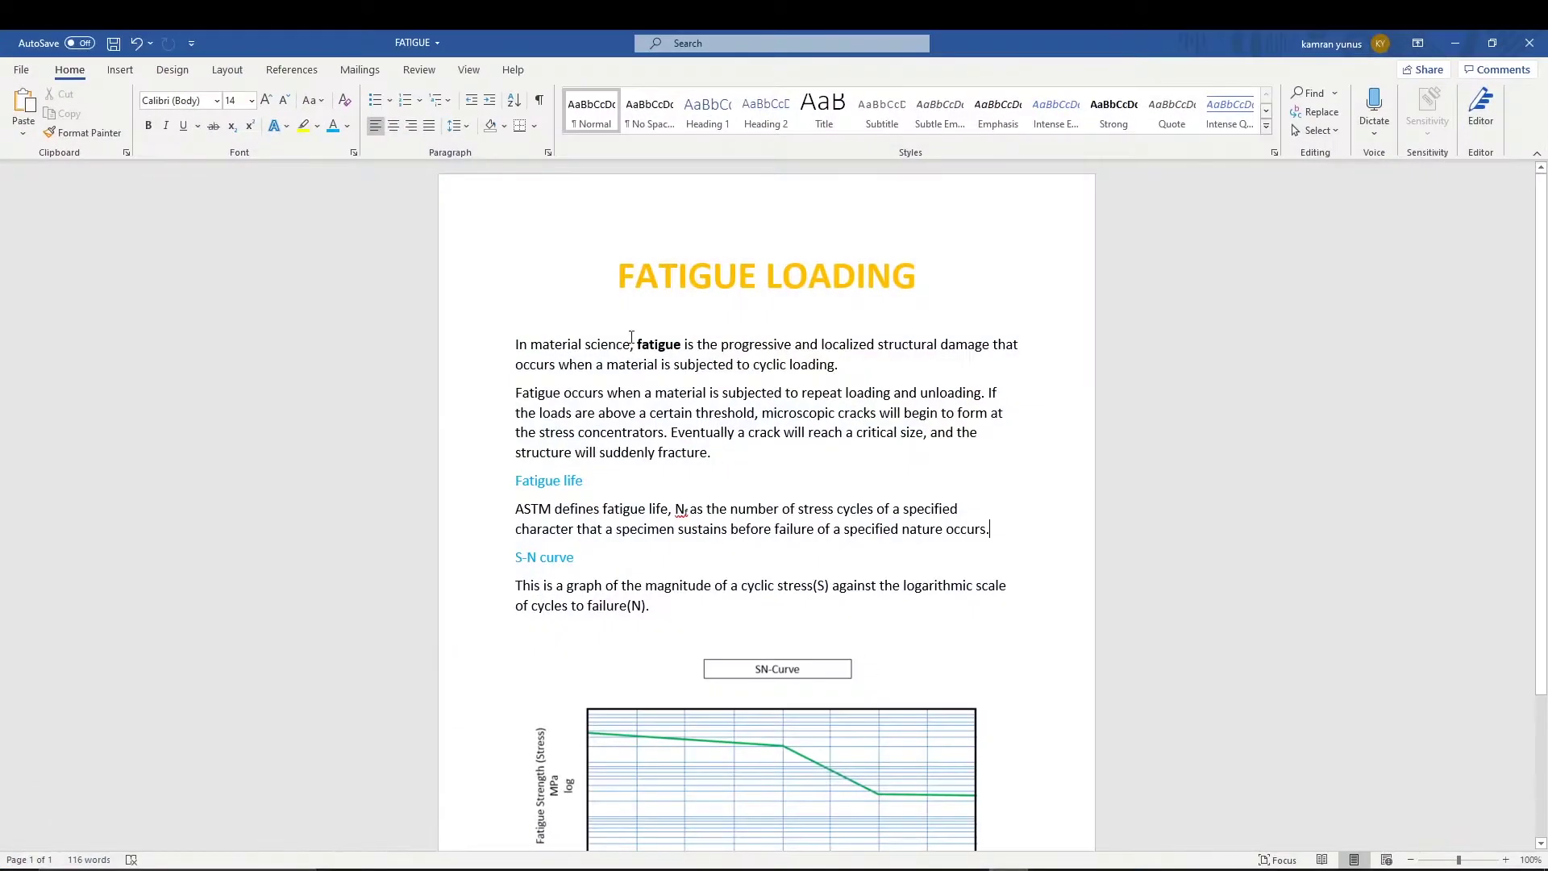
pyautogui.scroll(-3, 576, 481)
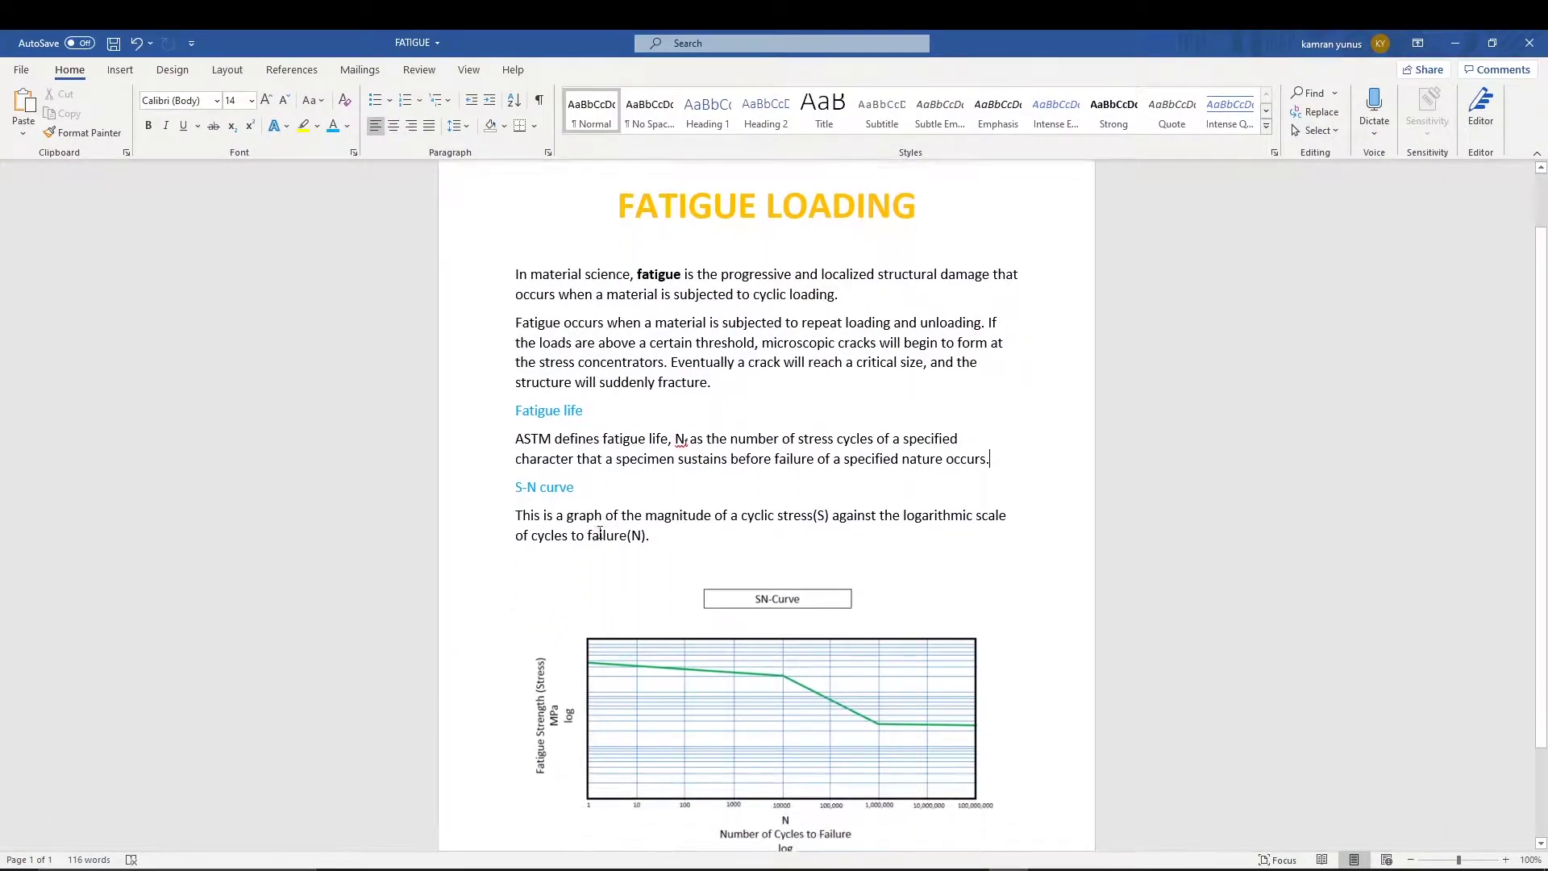
pyautogui.scroll(3, 596, 524)
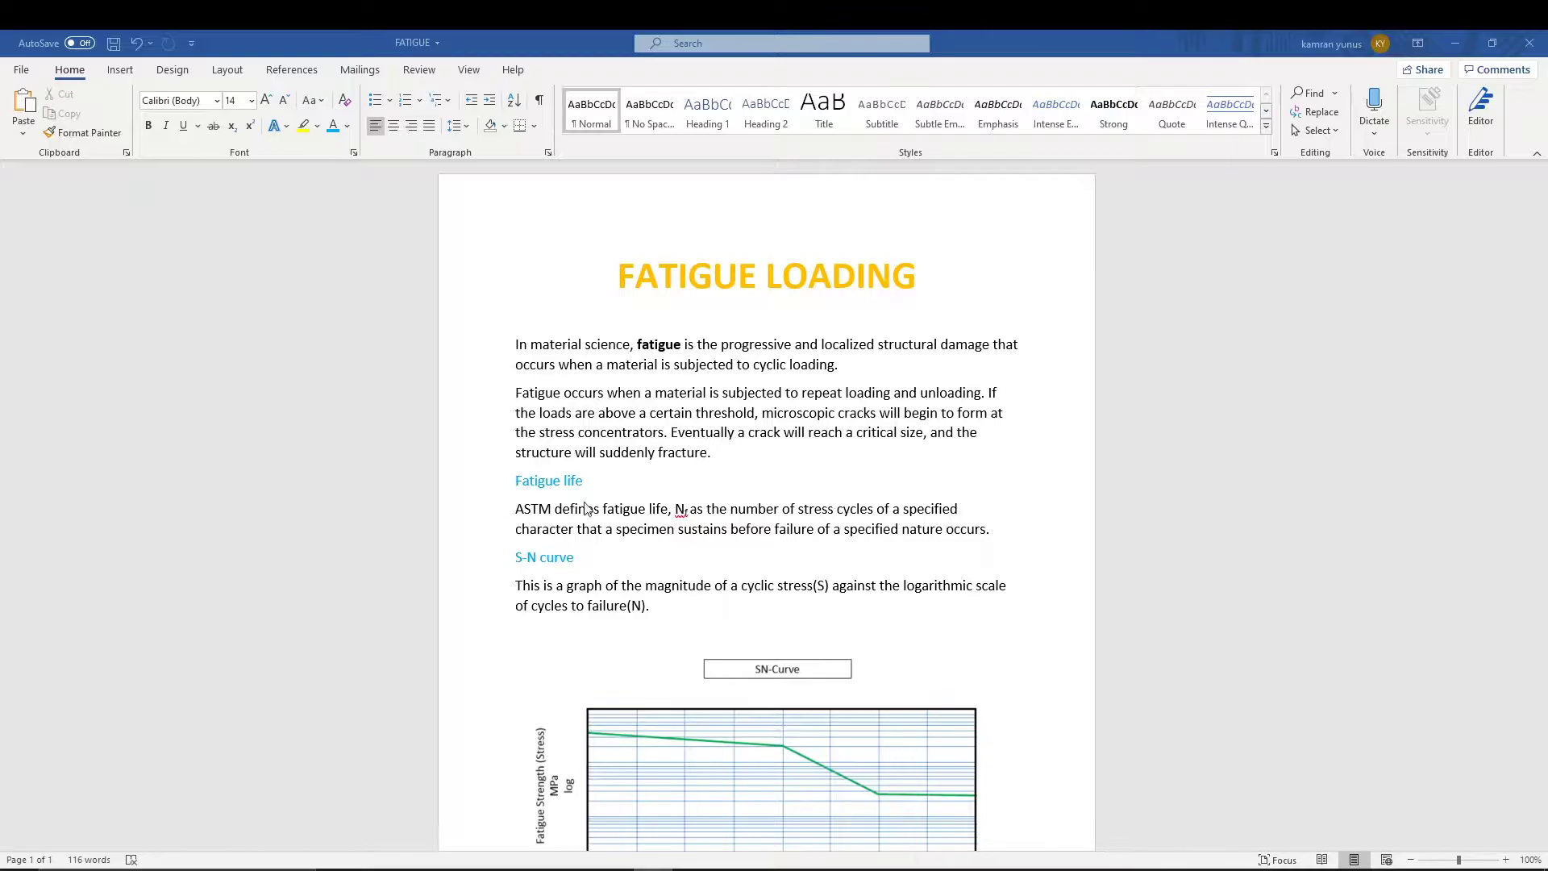
# Scroll down to the SN-Curve chart in the Word fatigue notes and back up
pyautogui.scroll(-2, 702, 617)
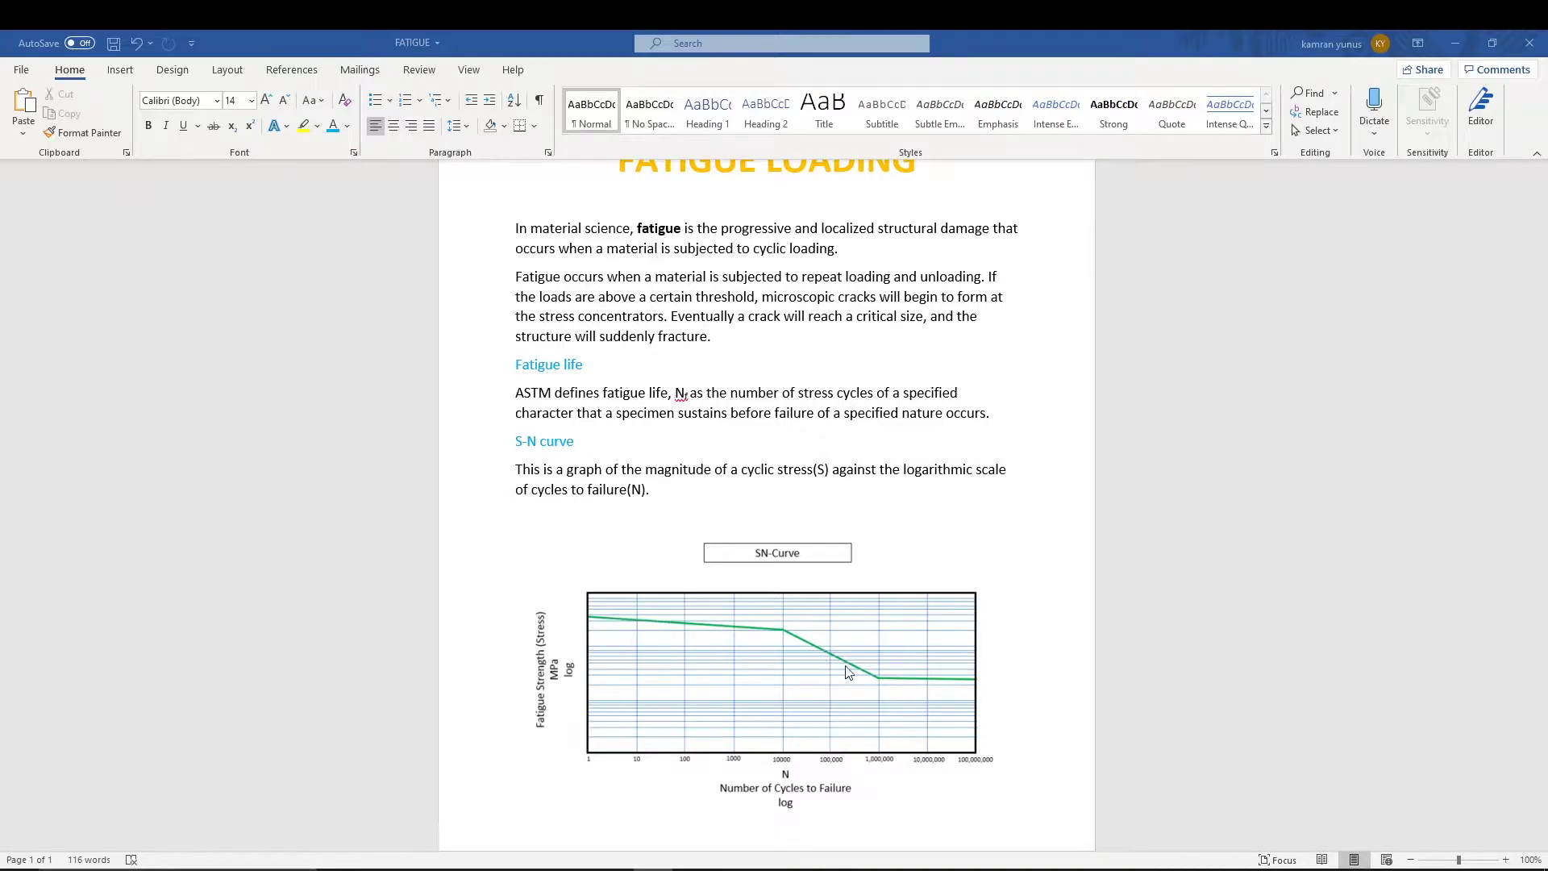
pyautogui.scroll(-2, 778, 663)
pyautogui.scroll(2, 776, 663)
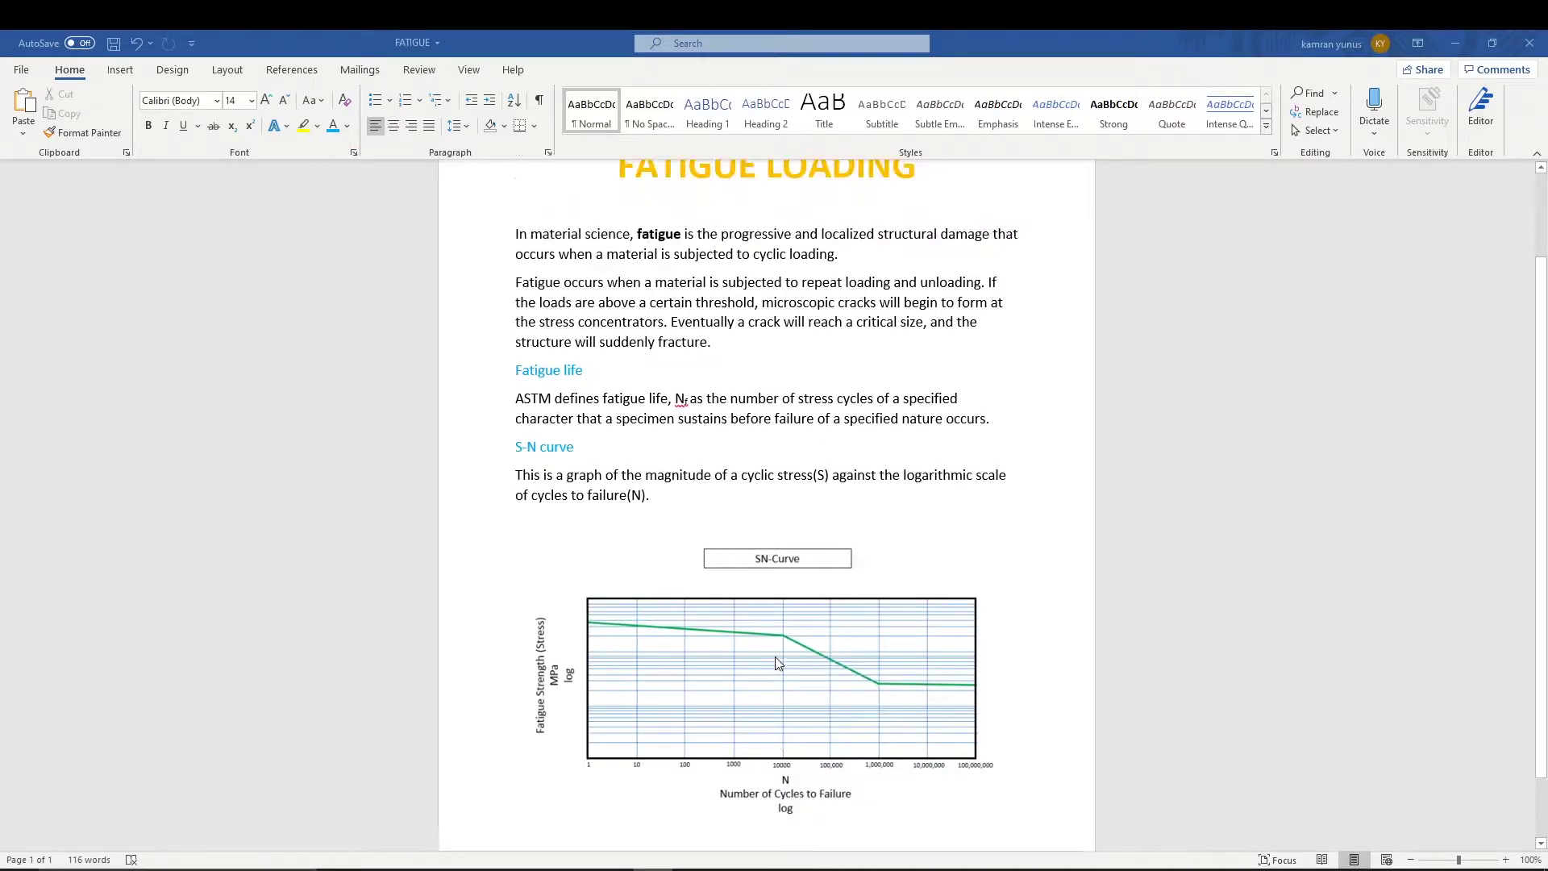
pyautogui.scroll(3, 775, 656)
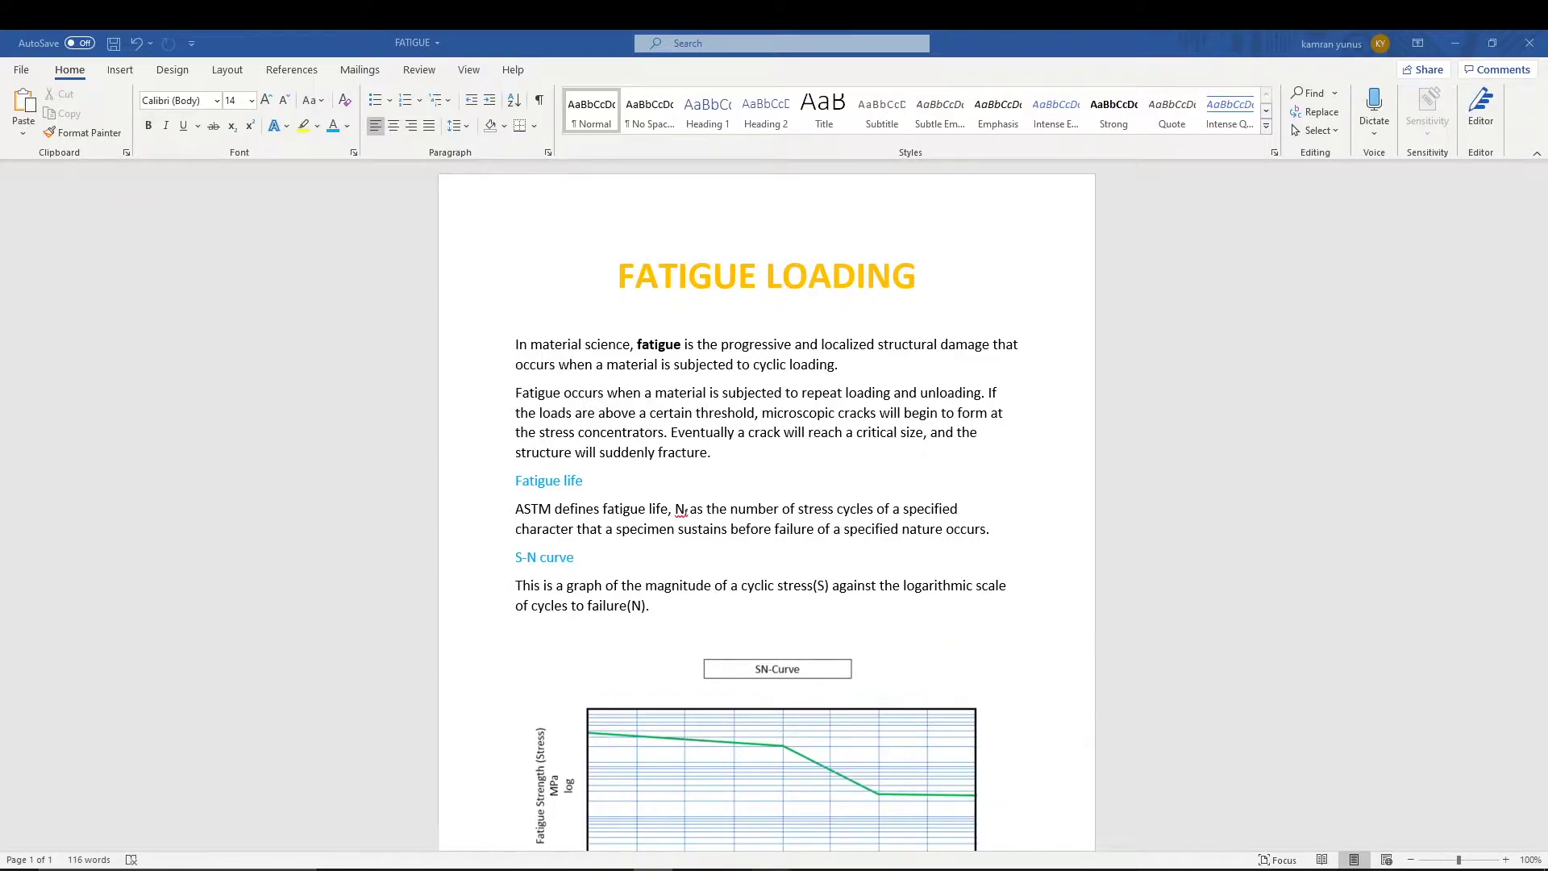
# Return to ANSYS Mechanical and orbit the deformed plate twice to inspect its central hole
pyautogui.moveTo(1048, 868)
pyautogui.click(1052, 814)
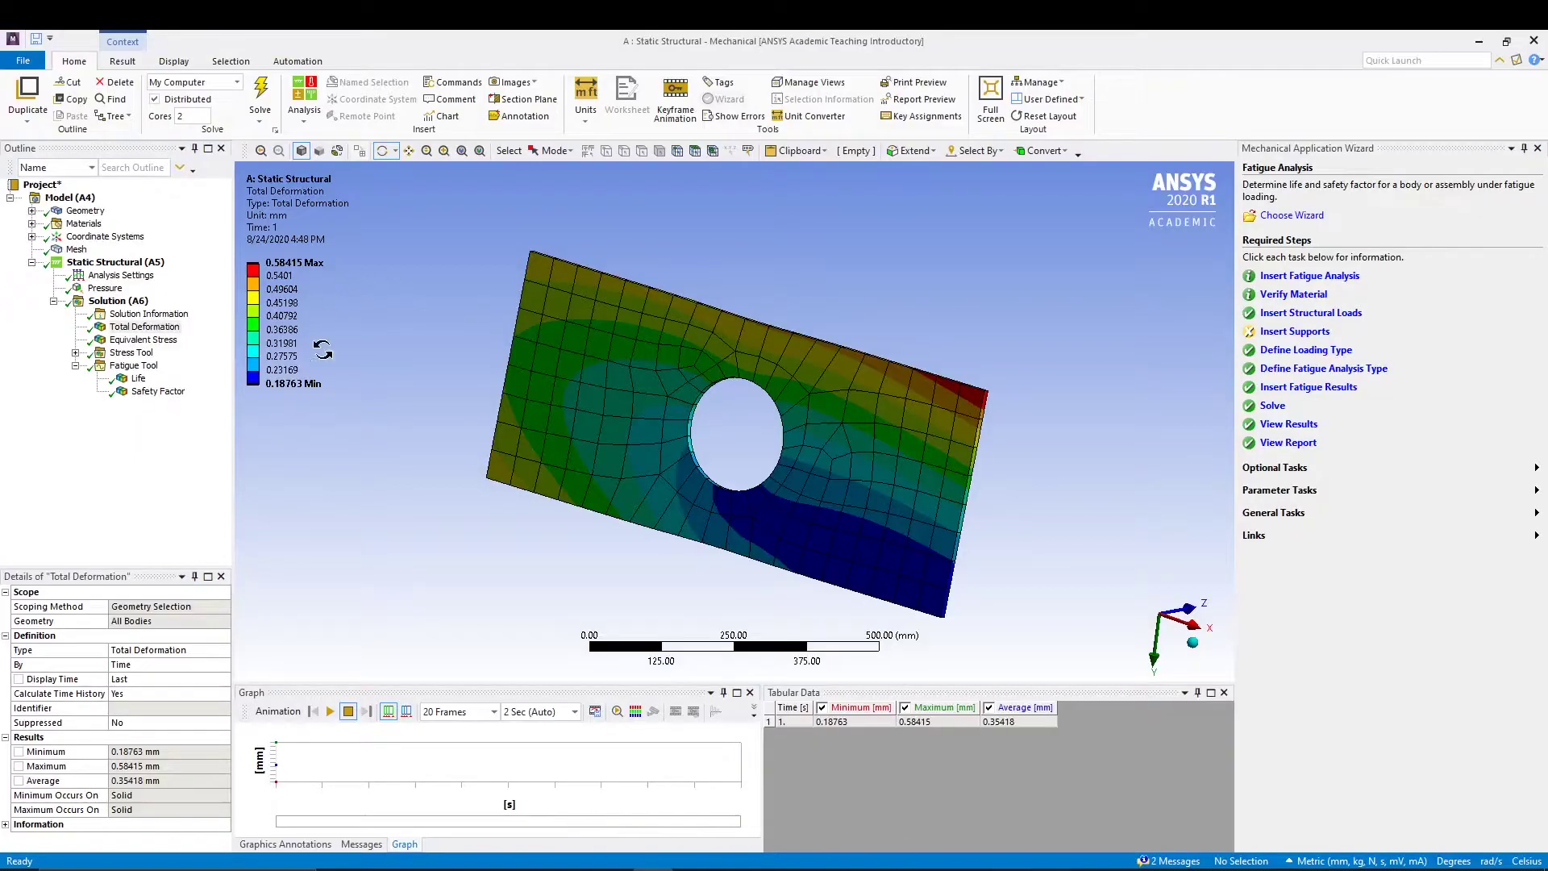
pyautogui.moveTo(399, 325); pyautogui.dragTo(290, 314)
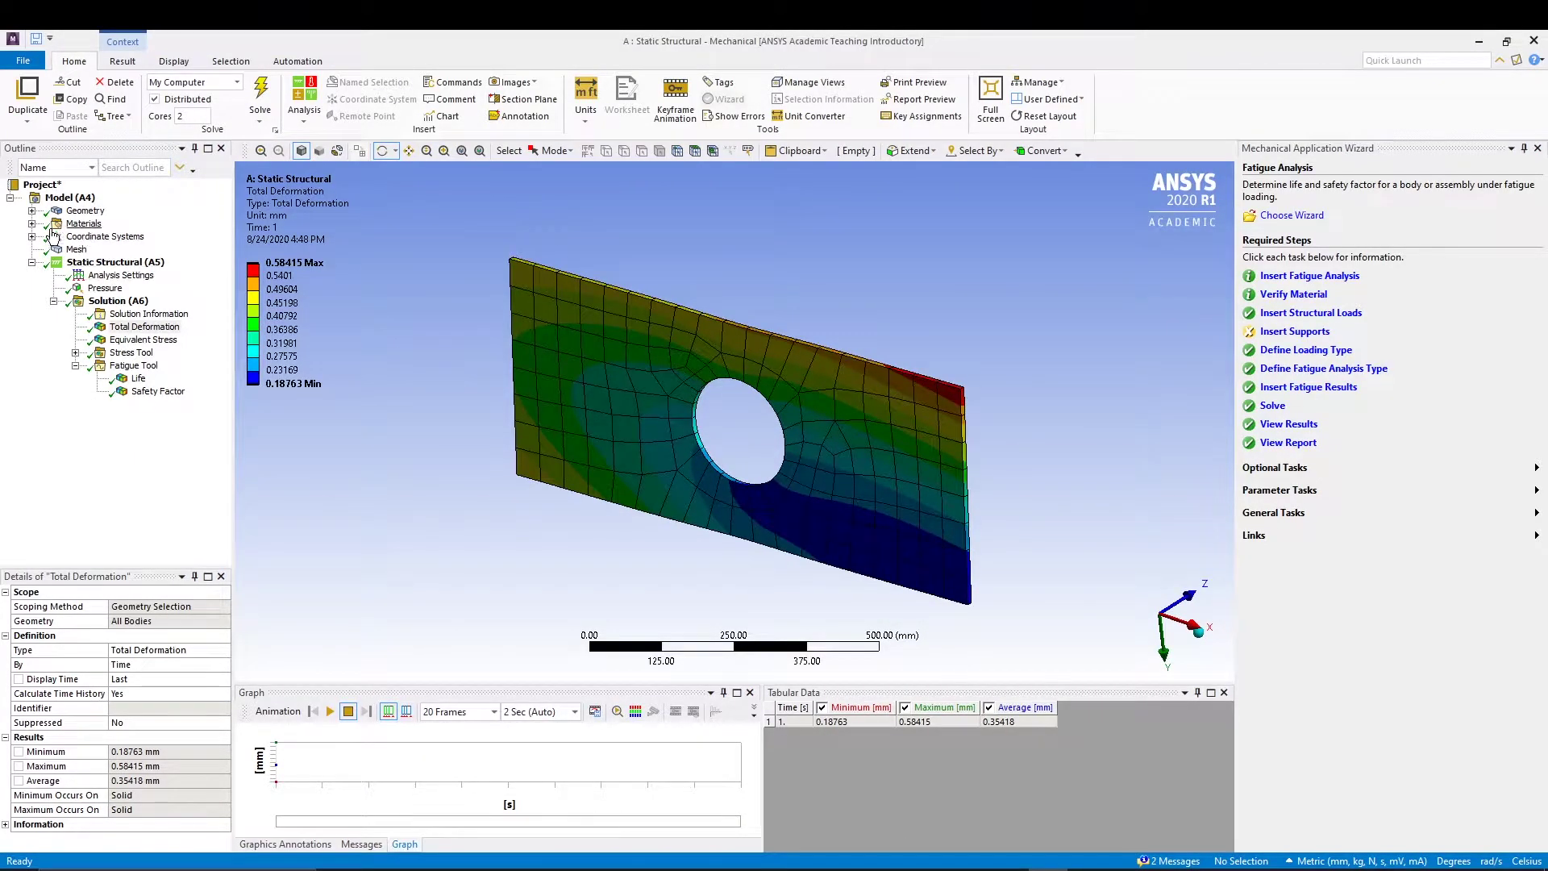
pyautogui.moveTo(399, 322)
pyautogui.mouseDown()
pyautogui.moveTo(438, 316)
pyautogui.moveTo(392, 304)
pyautogui.mouseUp()
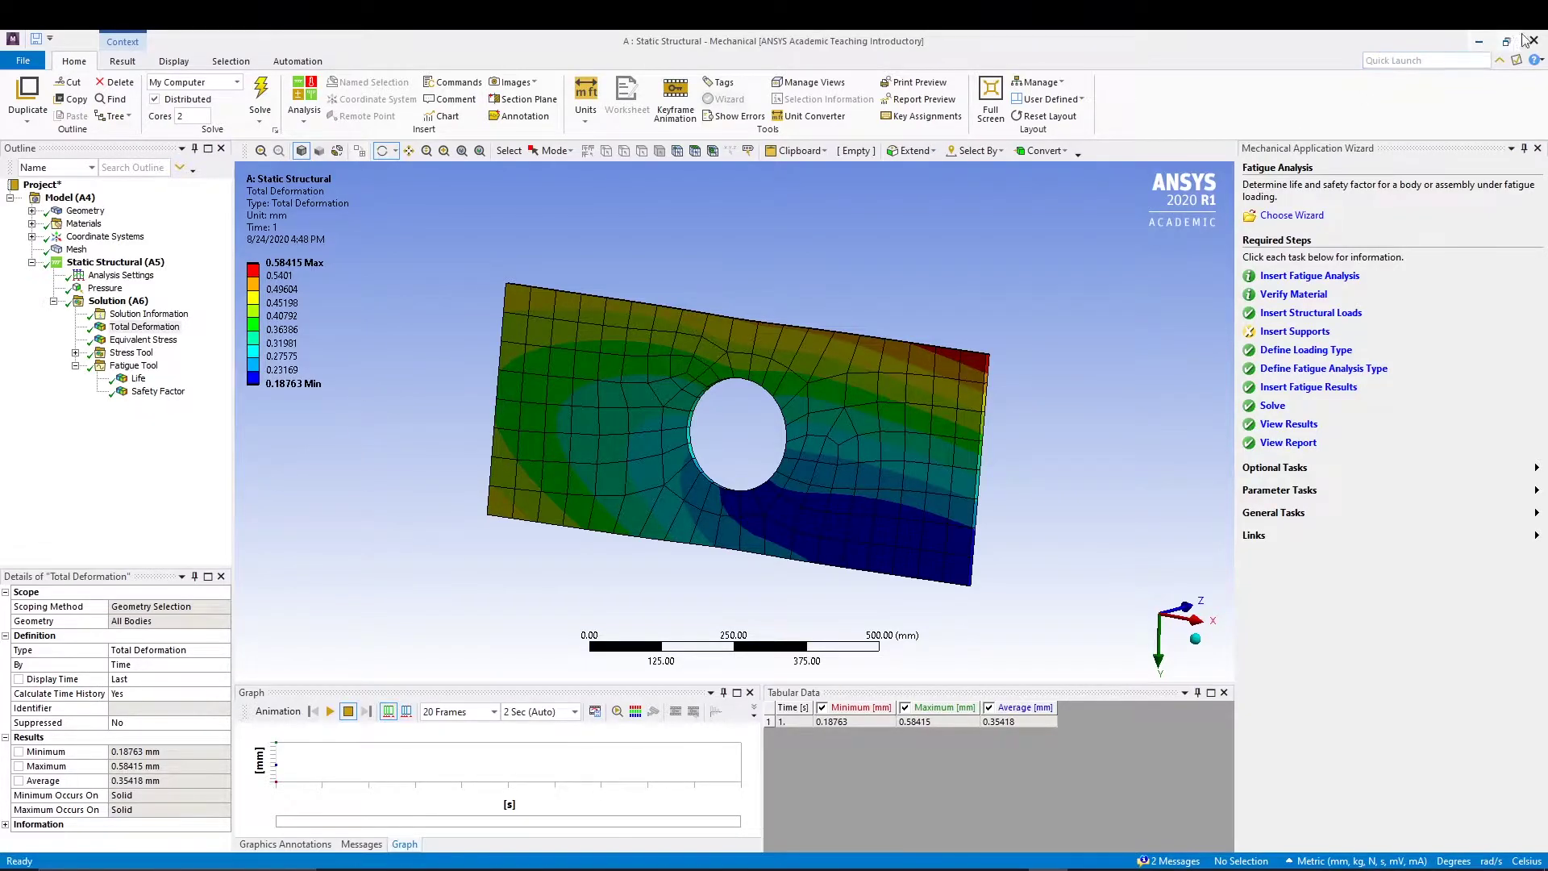
# Delete Static Structural system A from the Workbench project schematic and confirm
pyautogui.hotkey('alt', 'Tab')
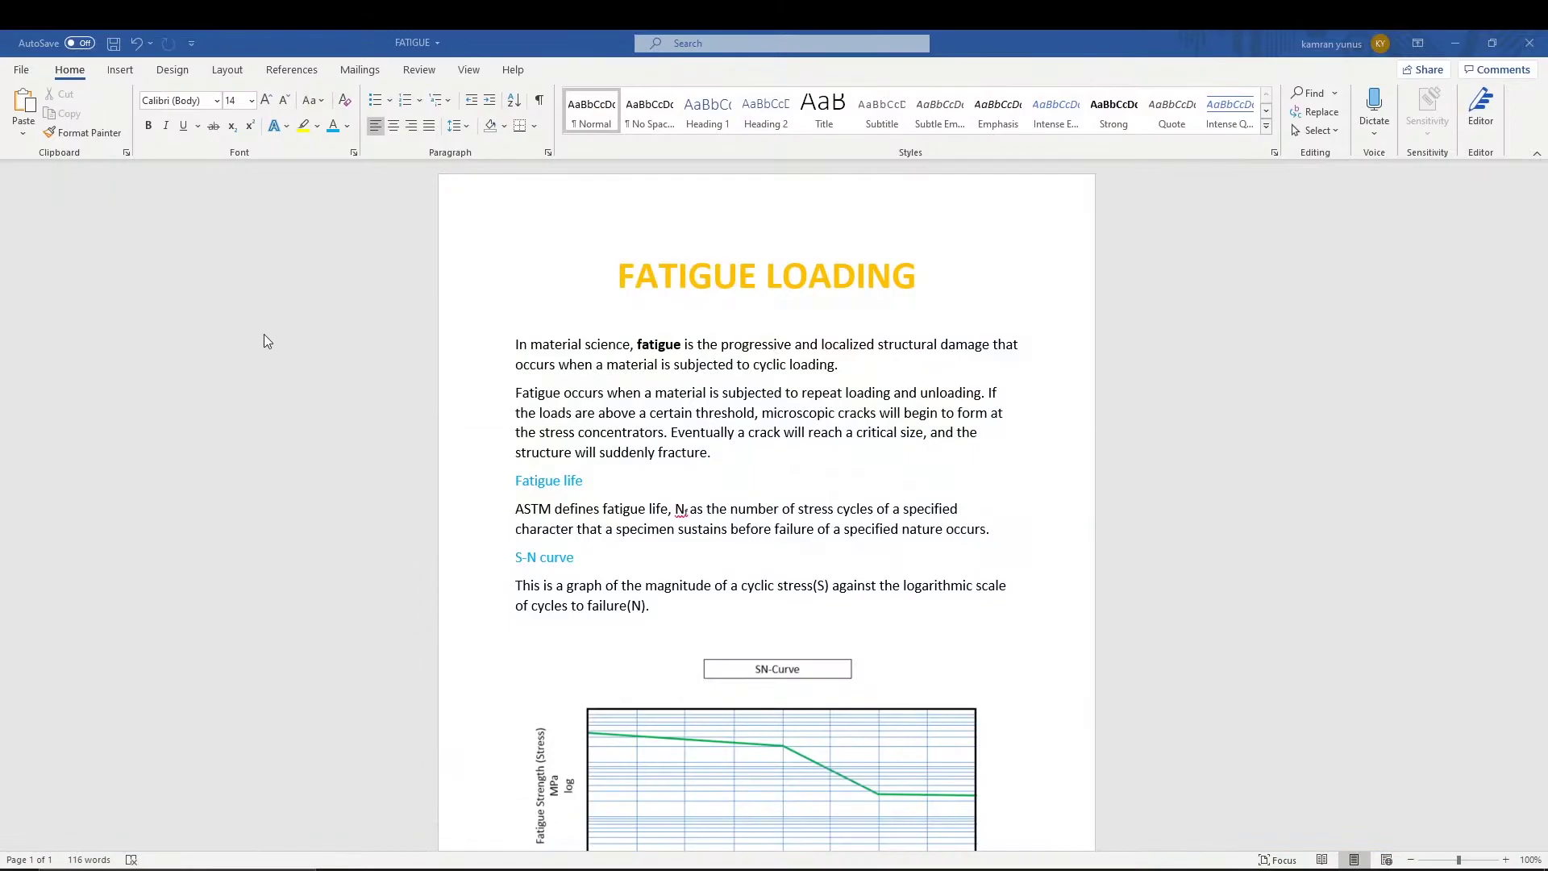
pyautogui.hotkey('alt', 'Tab')
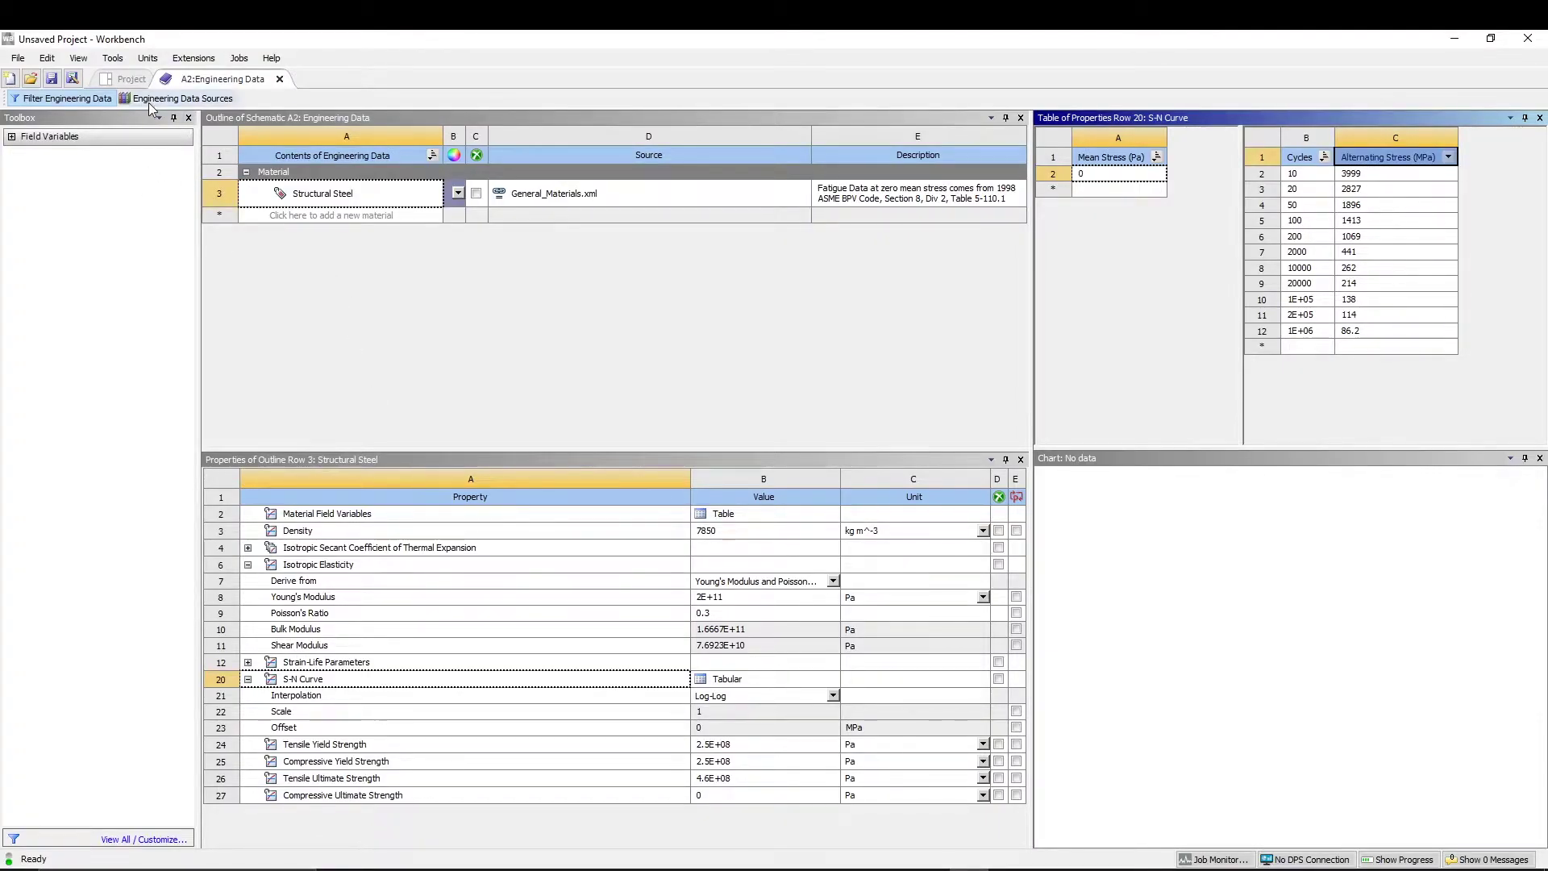
pyautogui.click(129, 78)
pyautogui.click(244, 165)
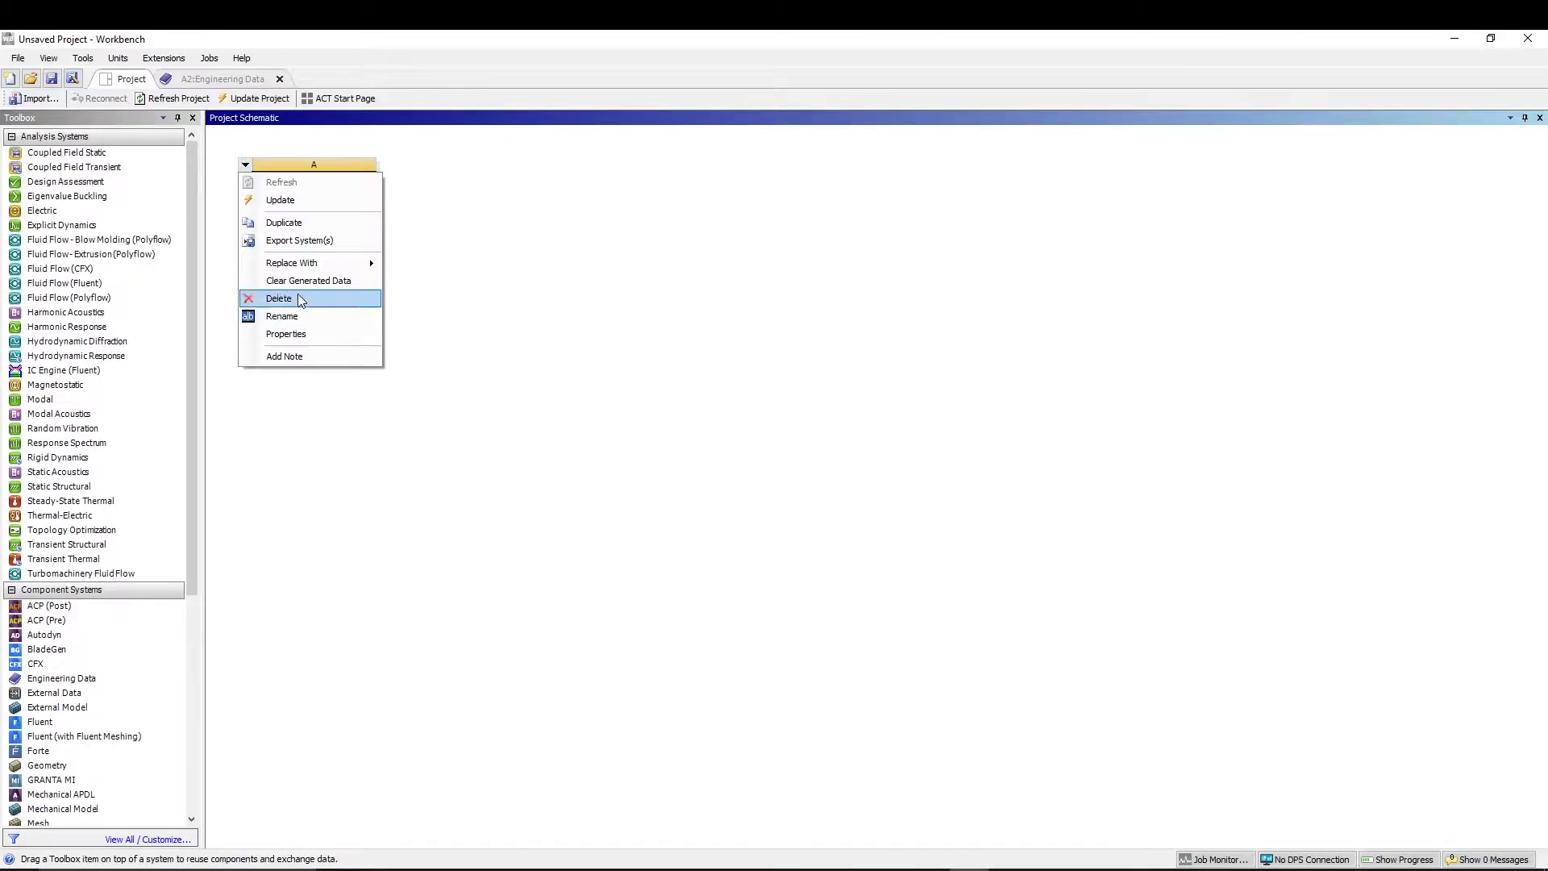
pyautogui.click(297, 298)
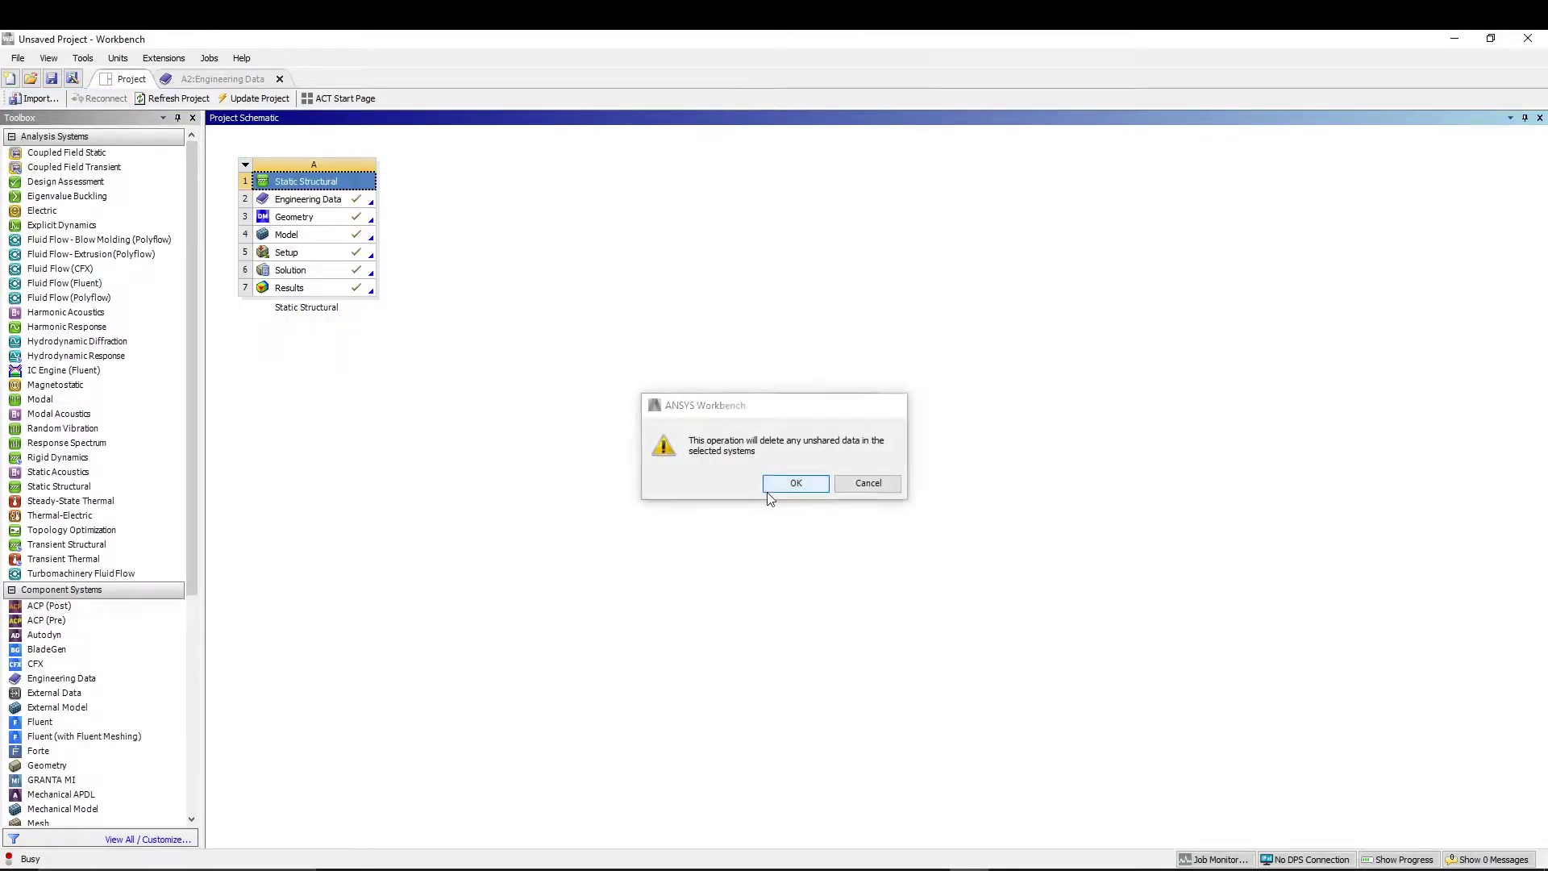
pyautogui.click(770, 484)
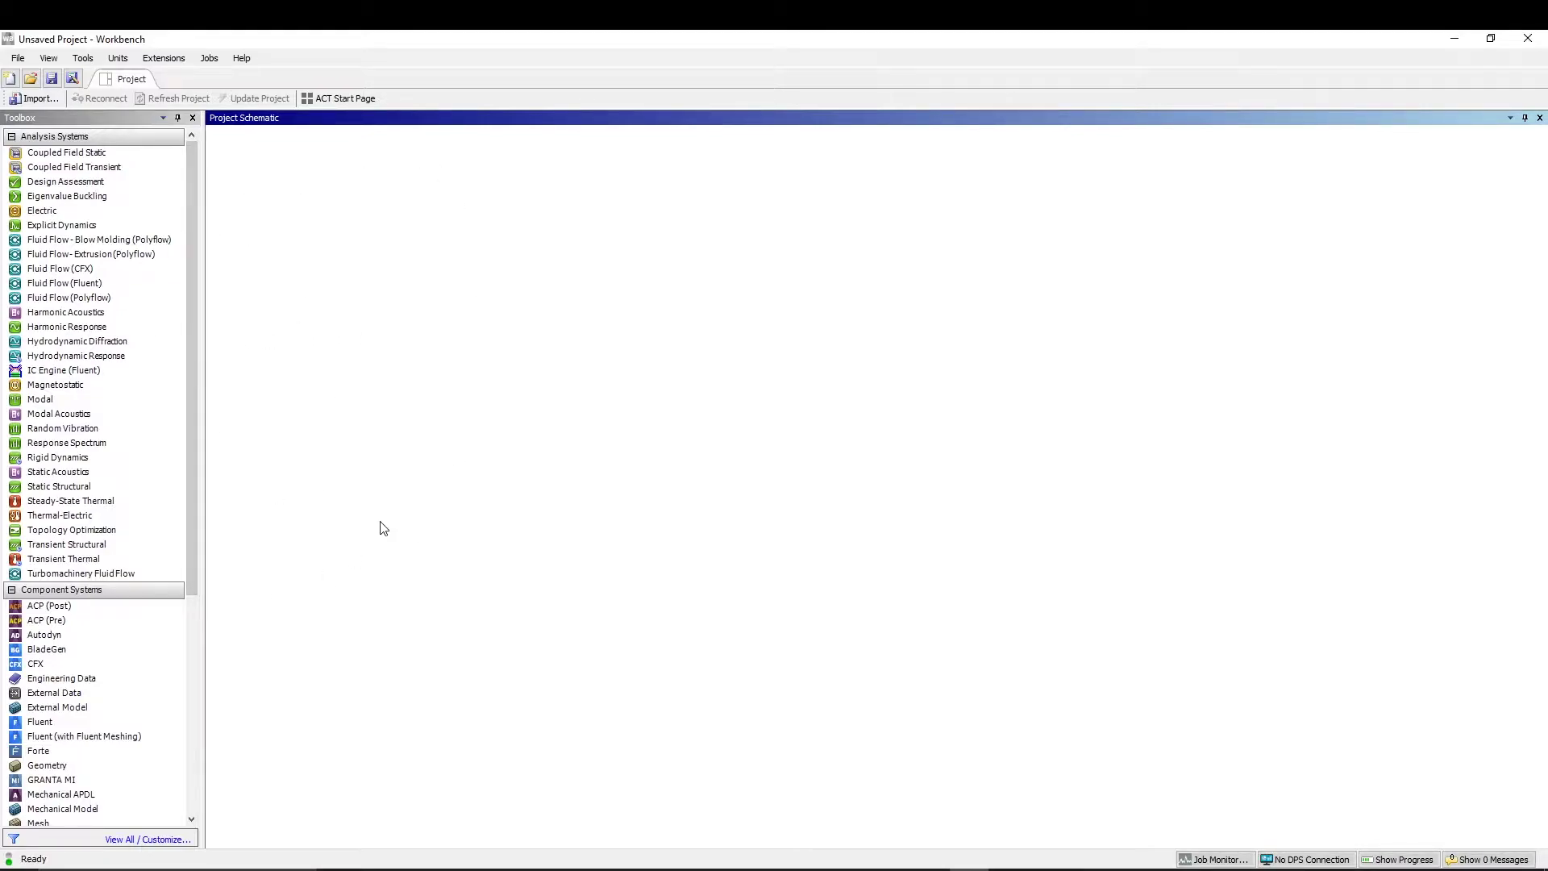
# Add a Static Structural system named 'FL DM' and open its Geometry in DesignModeler
pyautogui.doubleClick(73, 486)
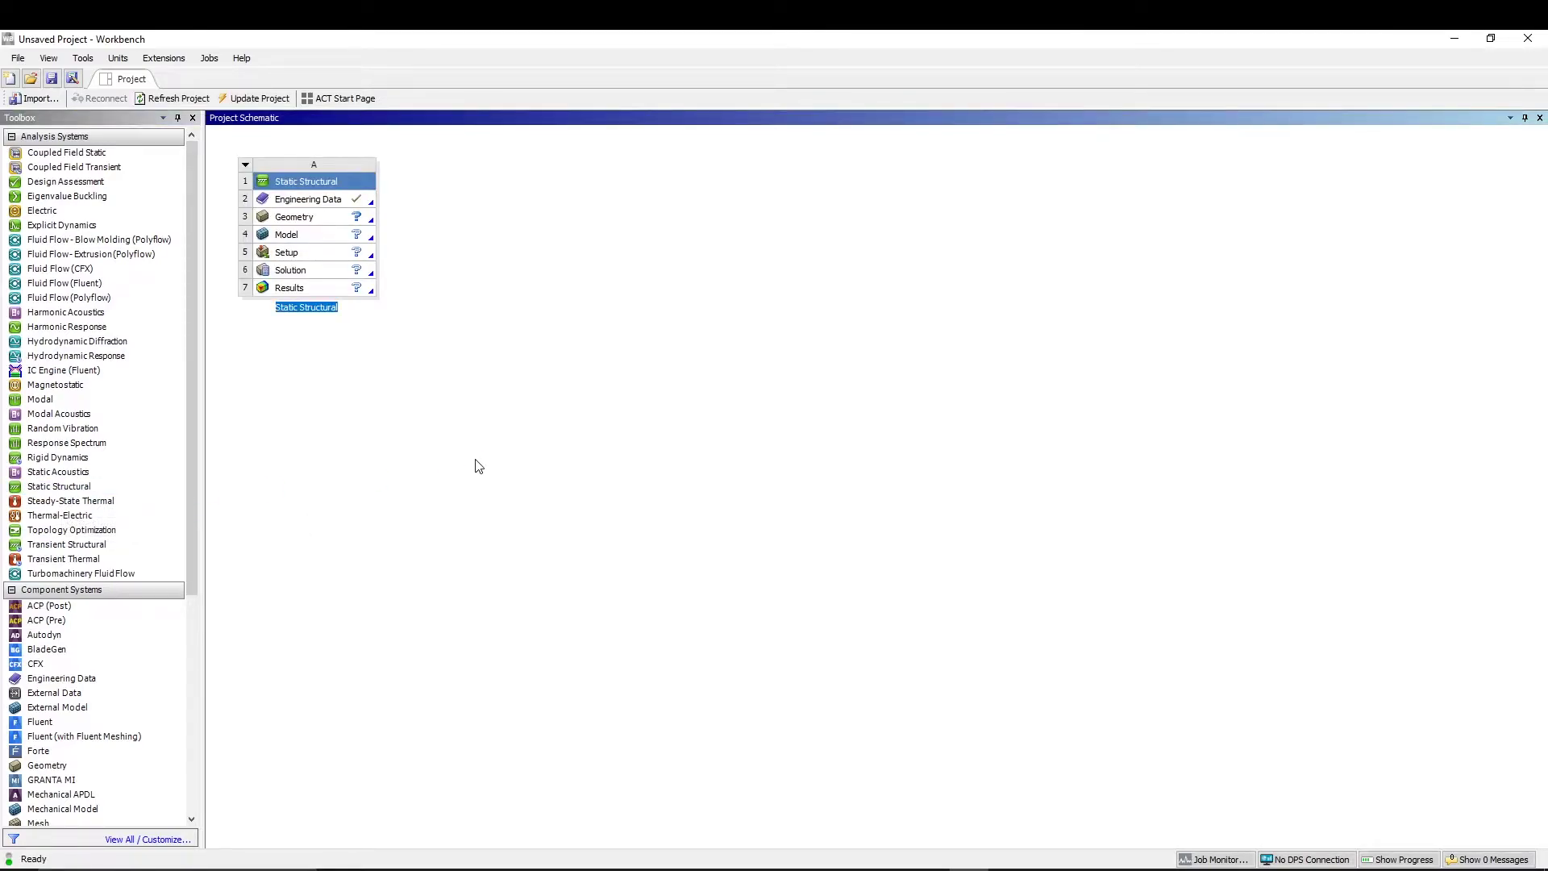
pyautogui.write('FL DM')
pyautogui.press('Return')
pyautogui.press('Down')
pyautogui.press('Down')
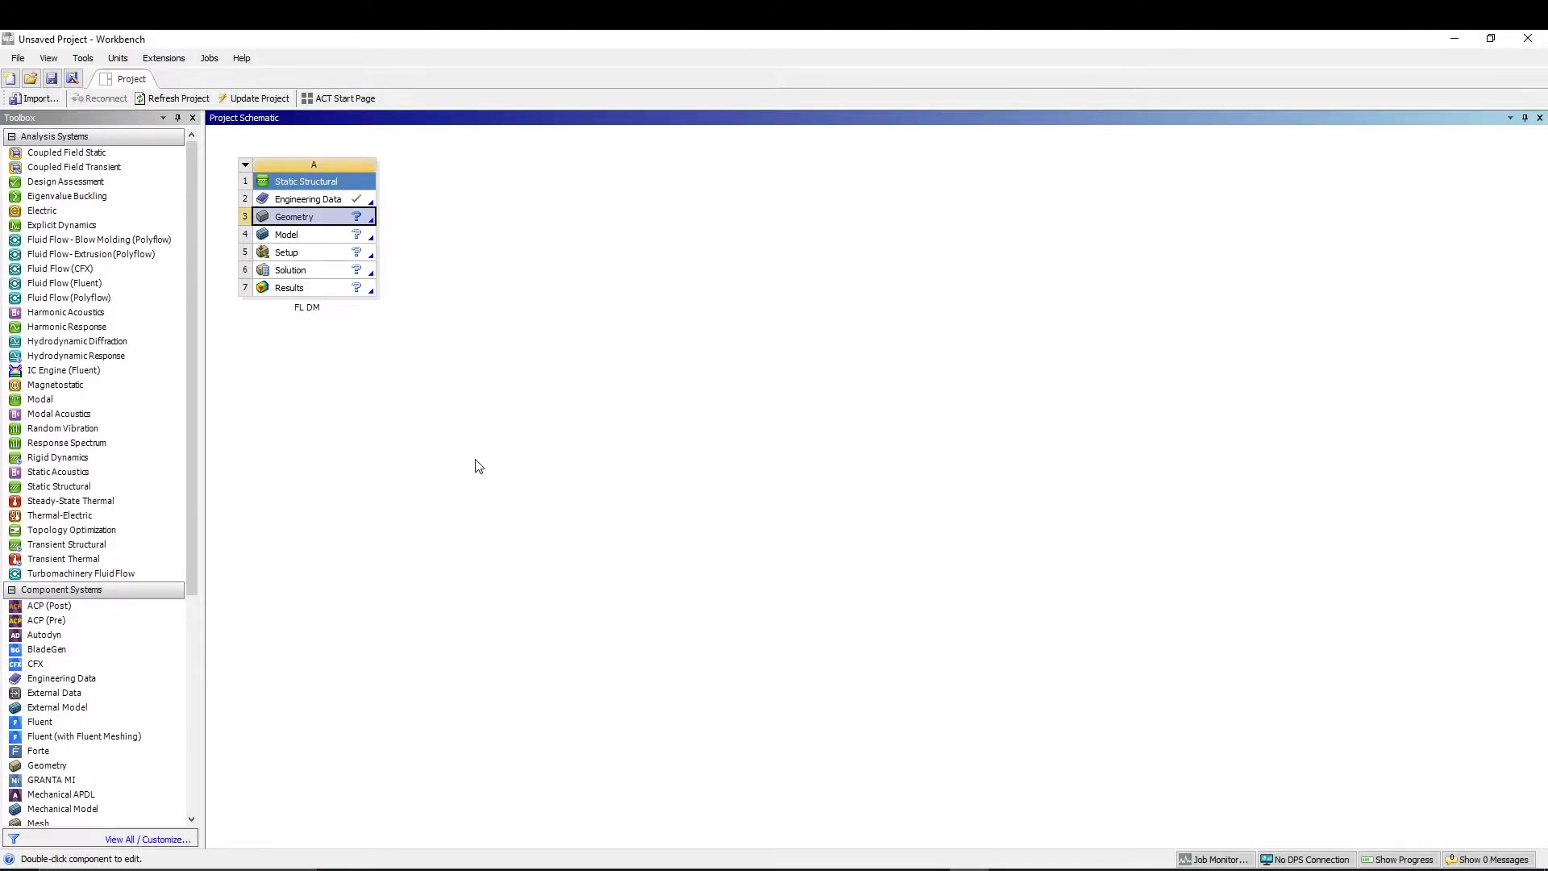
pyautogui.click(447, 456)
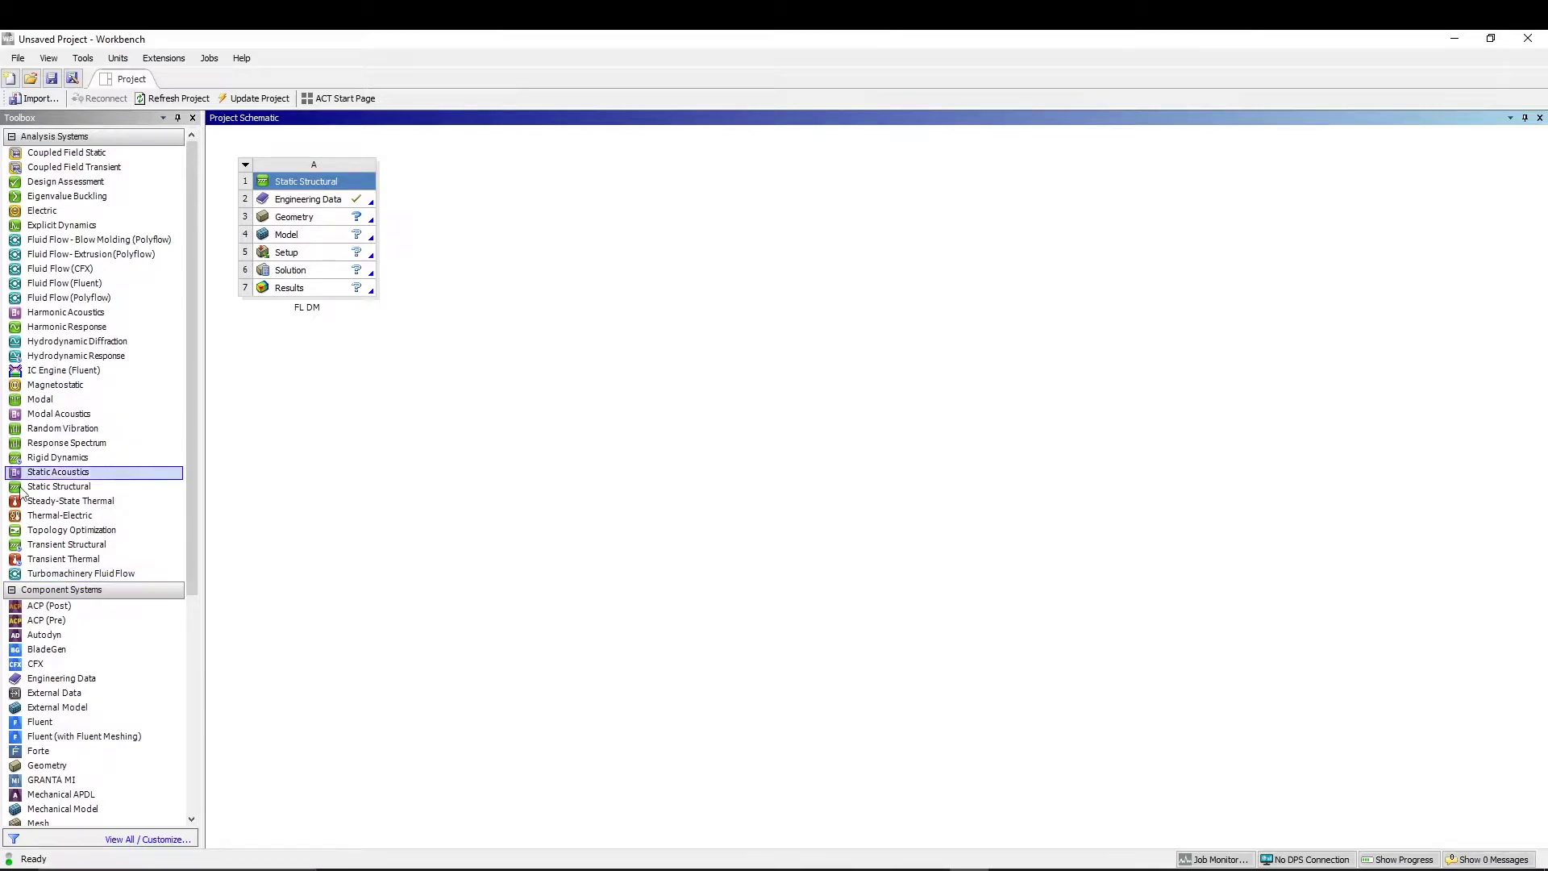
pyautogui.doubleClick(299, 222)
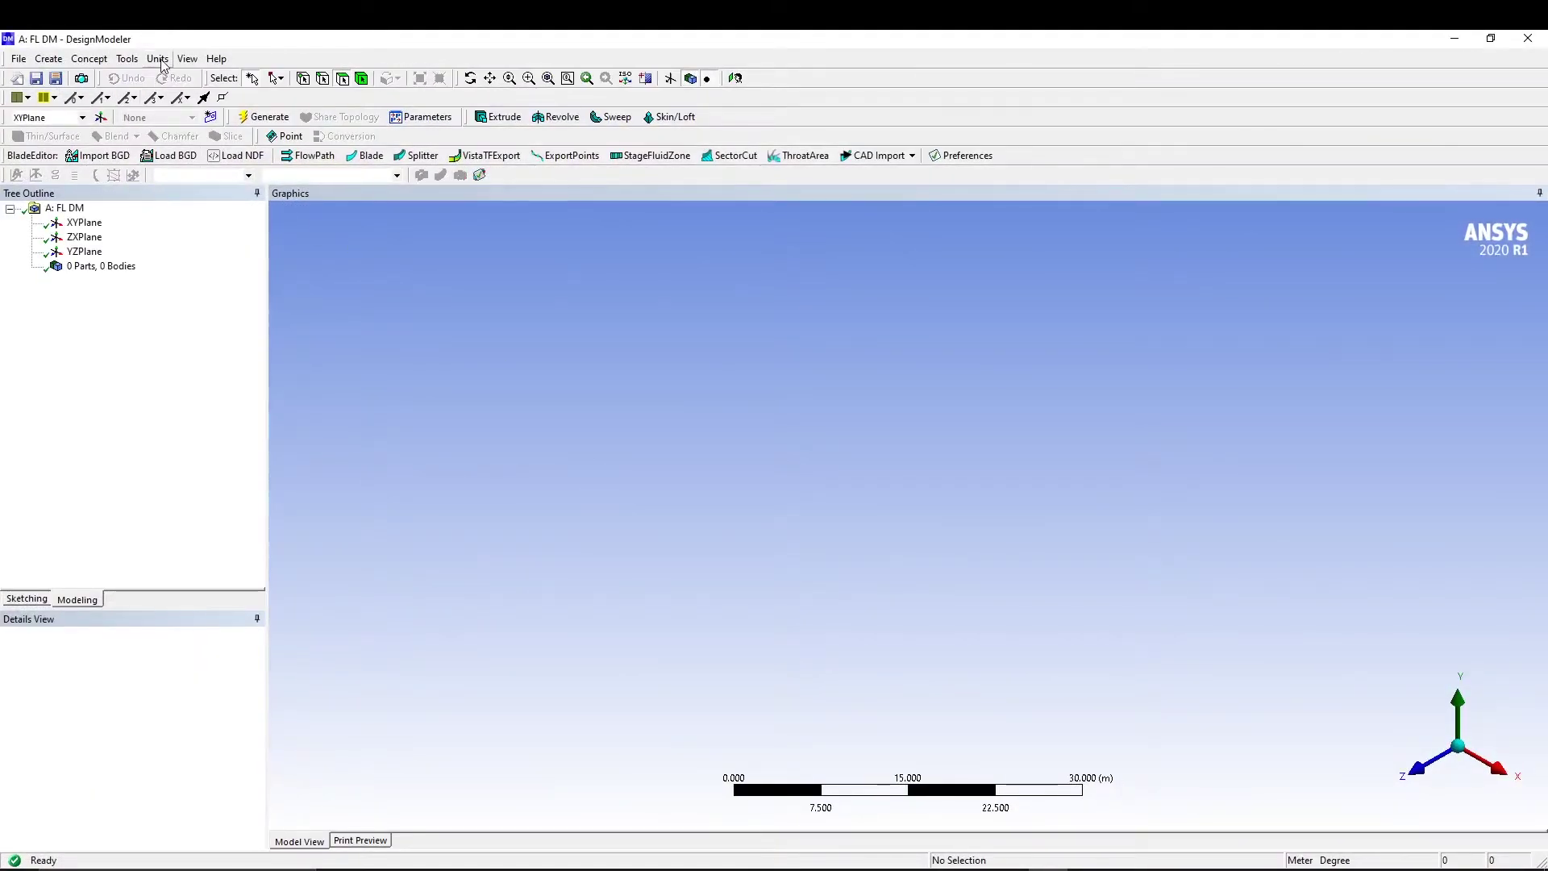
# Set DesignModeler units to Millimeter and look straight at the XYPlane
pyautogui.click(158, 60)
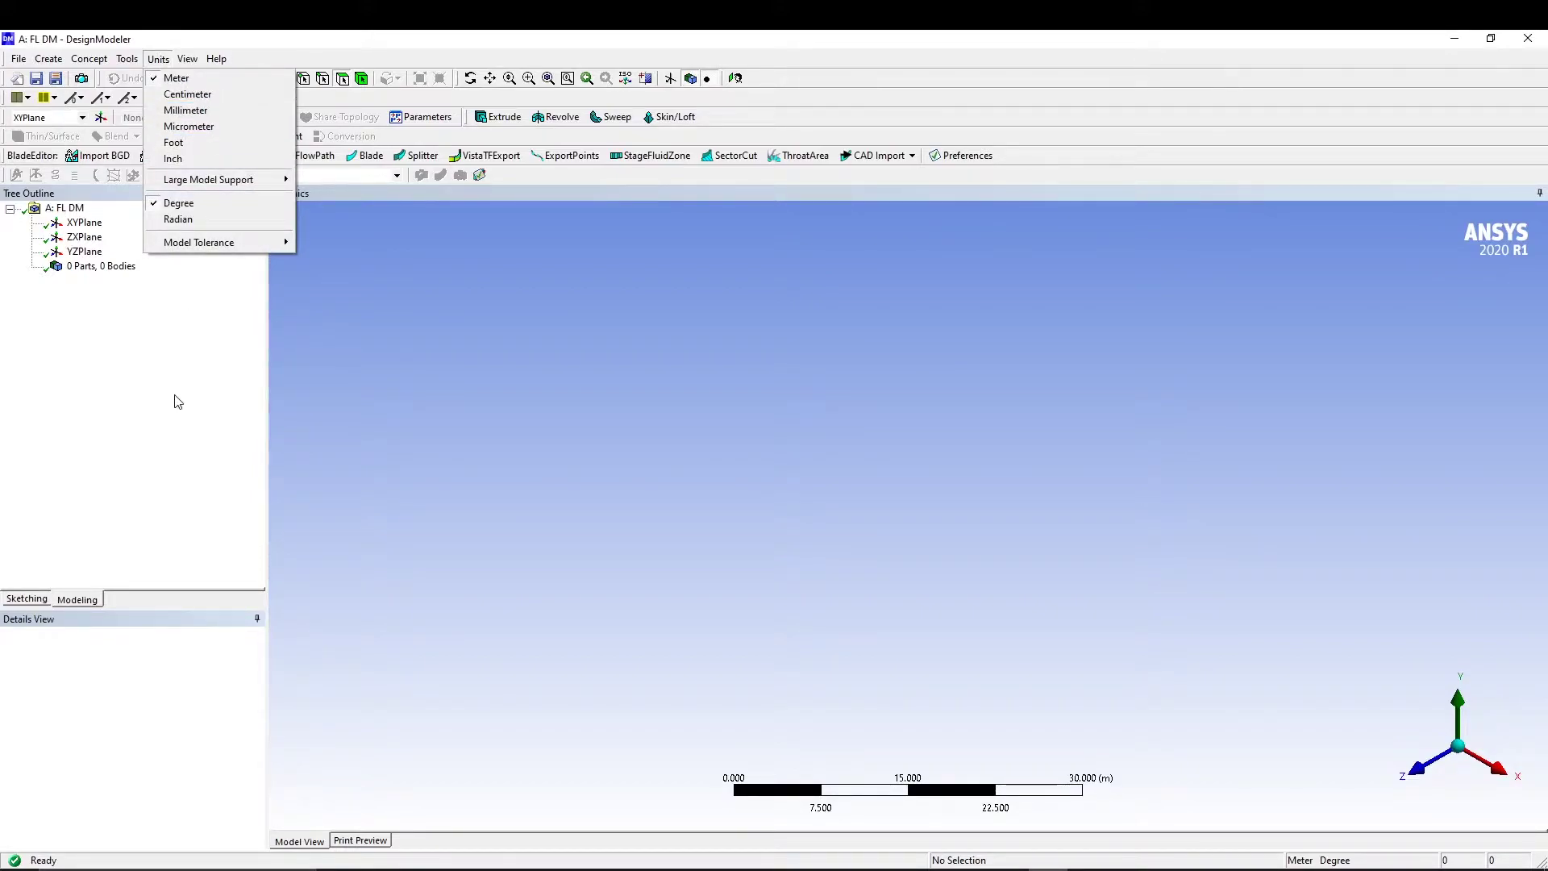
pyautogui.click(172, 115)
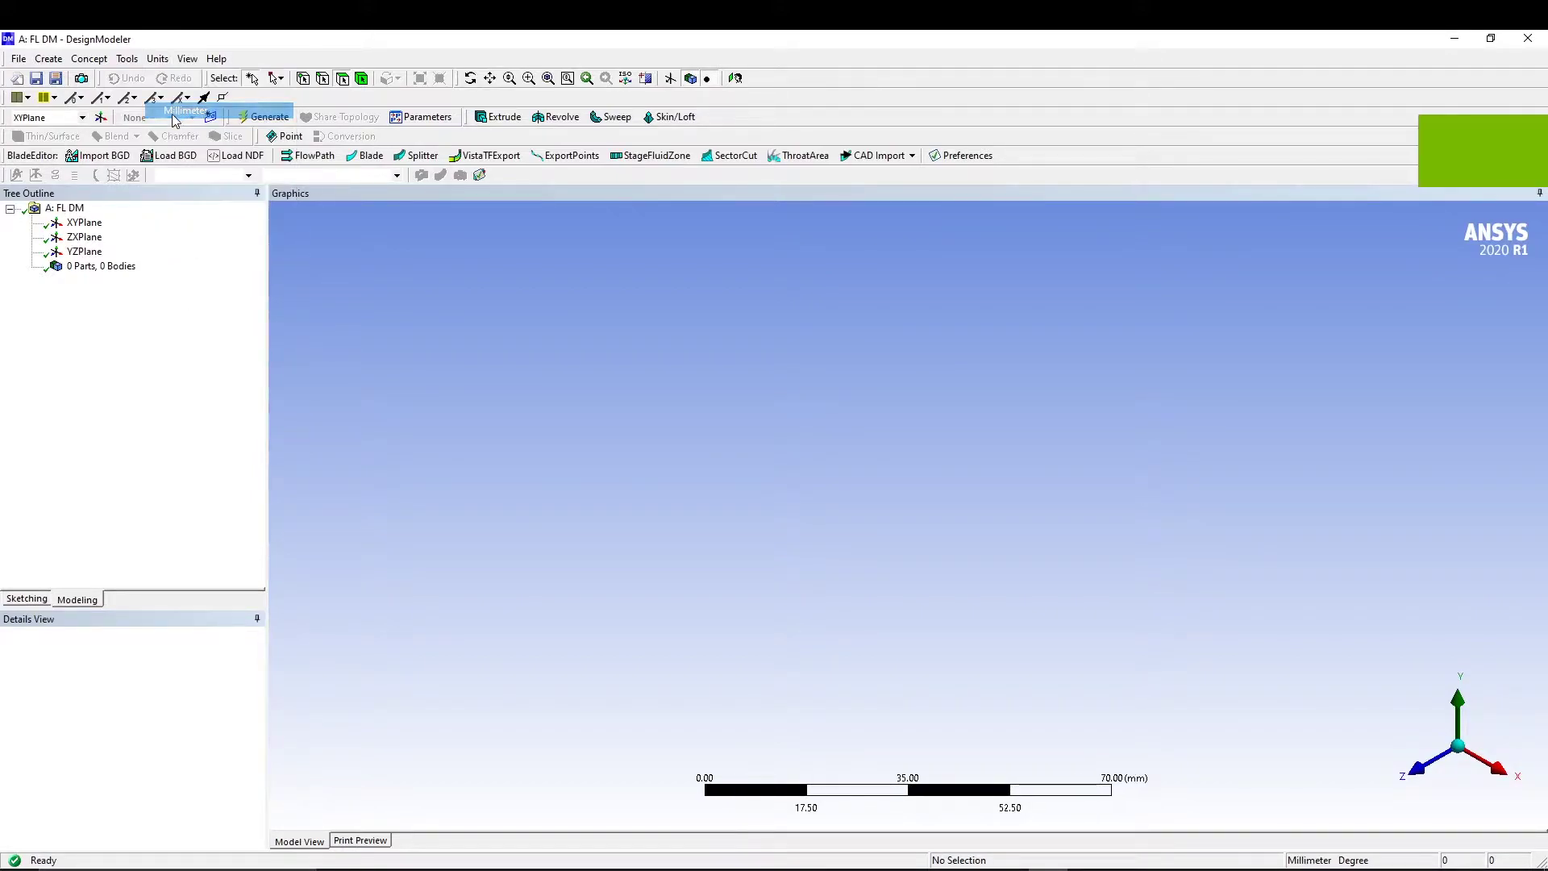
pyautogui.click(87, 224)
pyautogui.rightClick(86, 225)
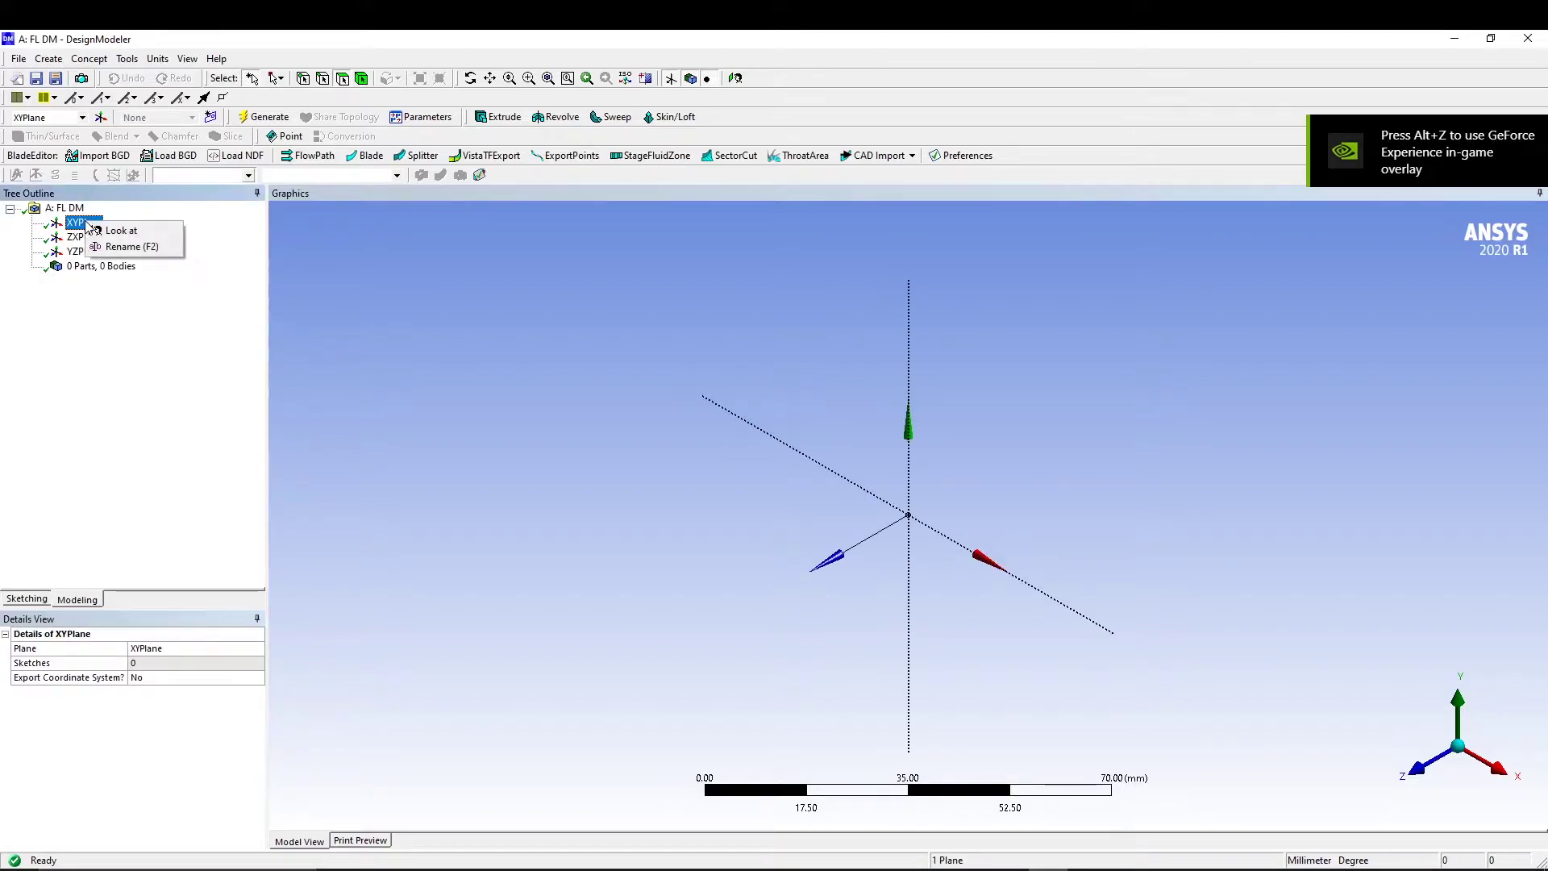
pyautogui.click(121, 231)
# Sketch a rectangle from the origin on the XYPlane with a circle inside it
pyautogui.click(27, 600)
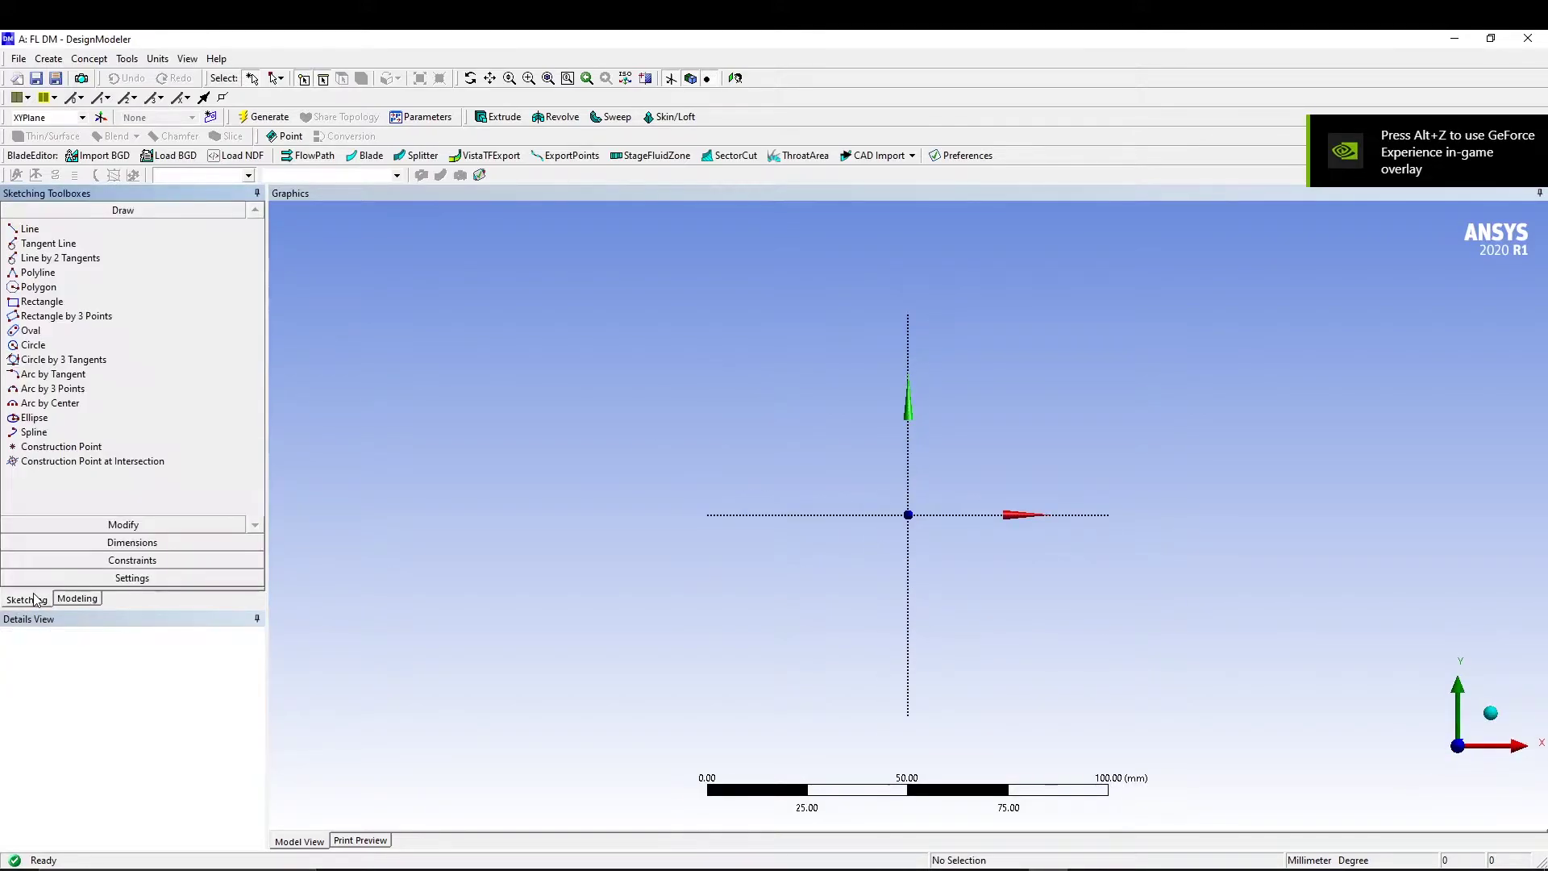
pyautogui.click(46, 306)
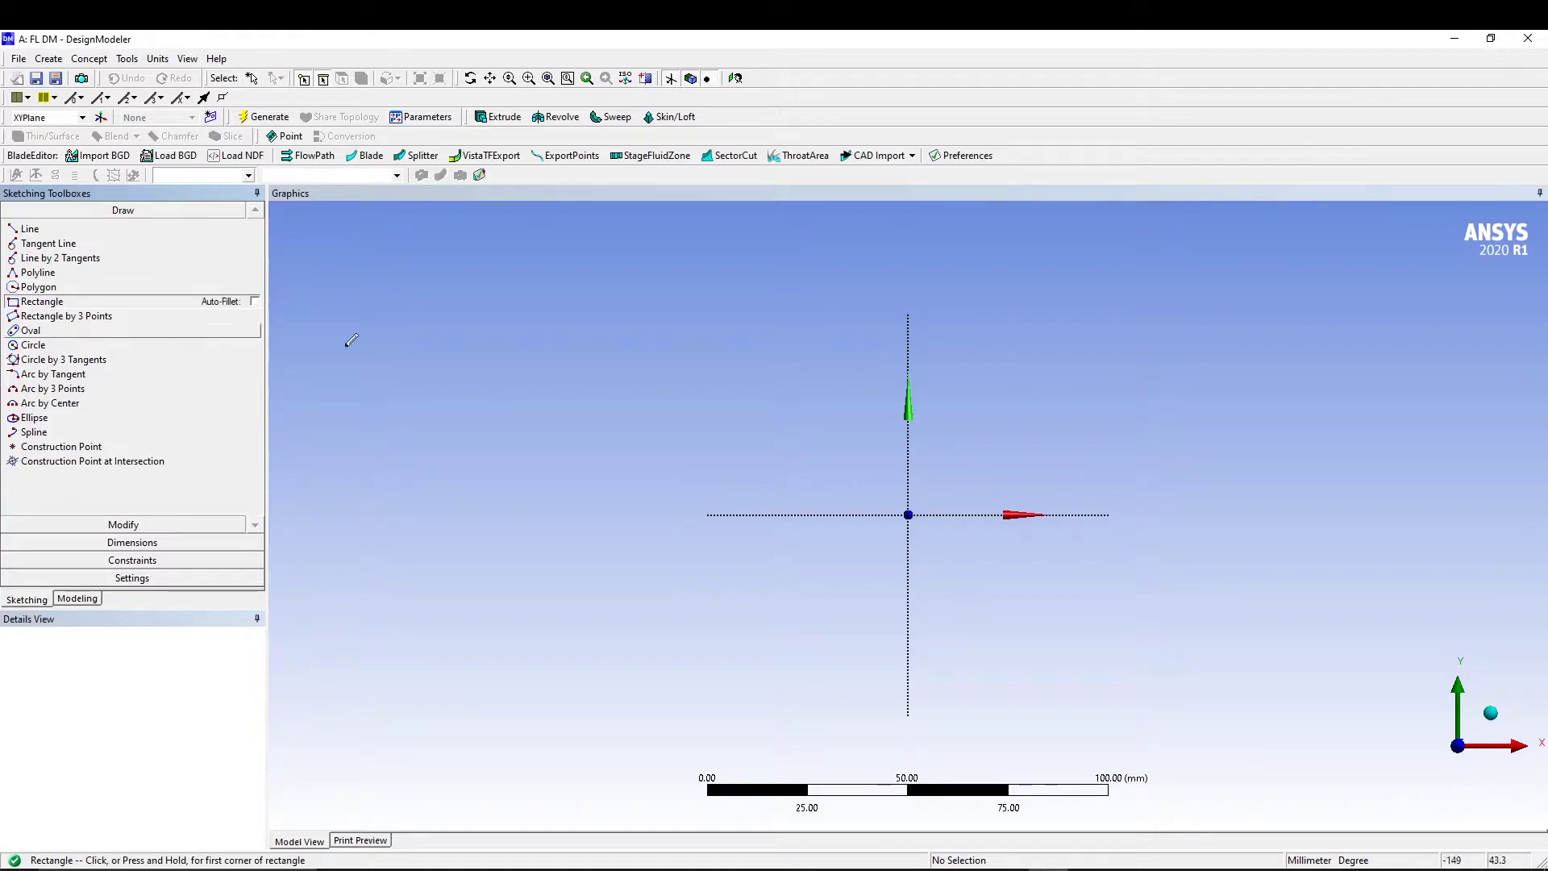
pyautogui.click(910, 513)
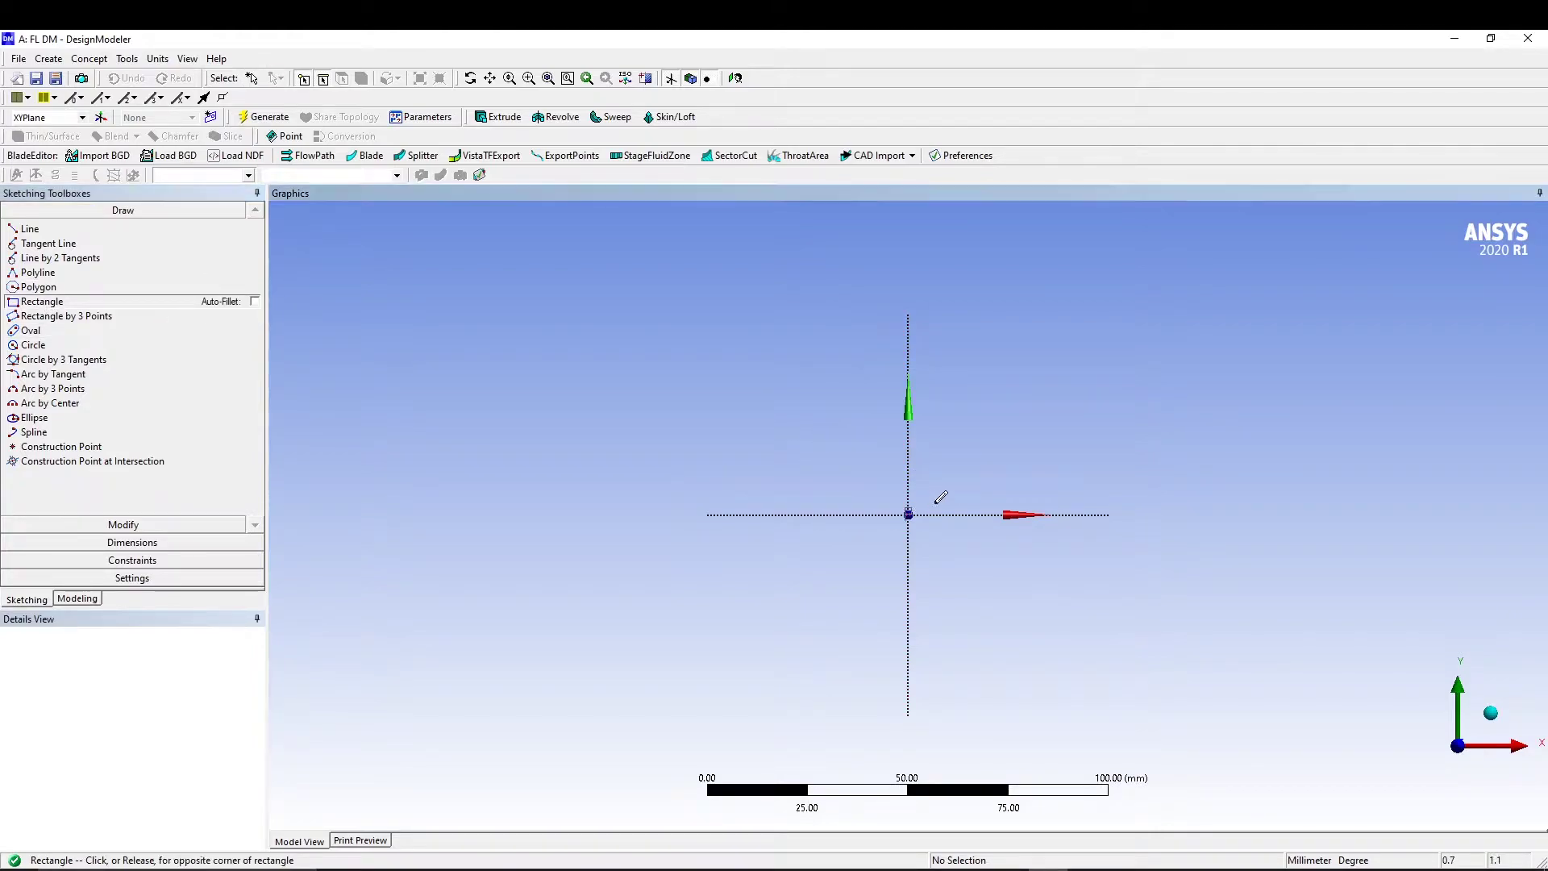
pyautogui.click(1371, 329)
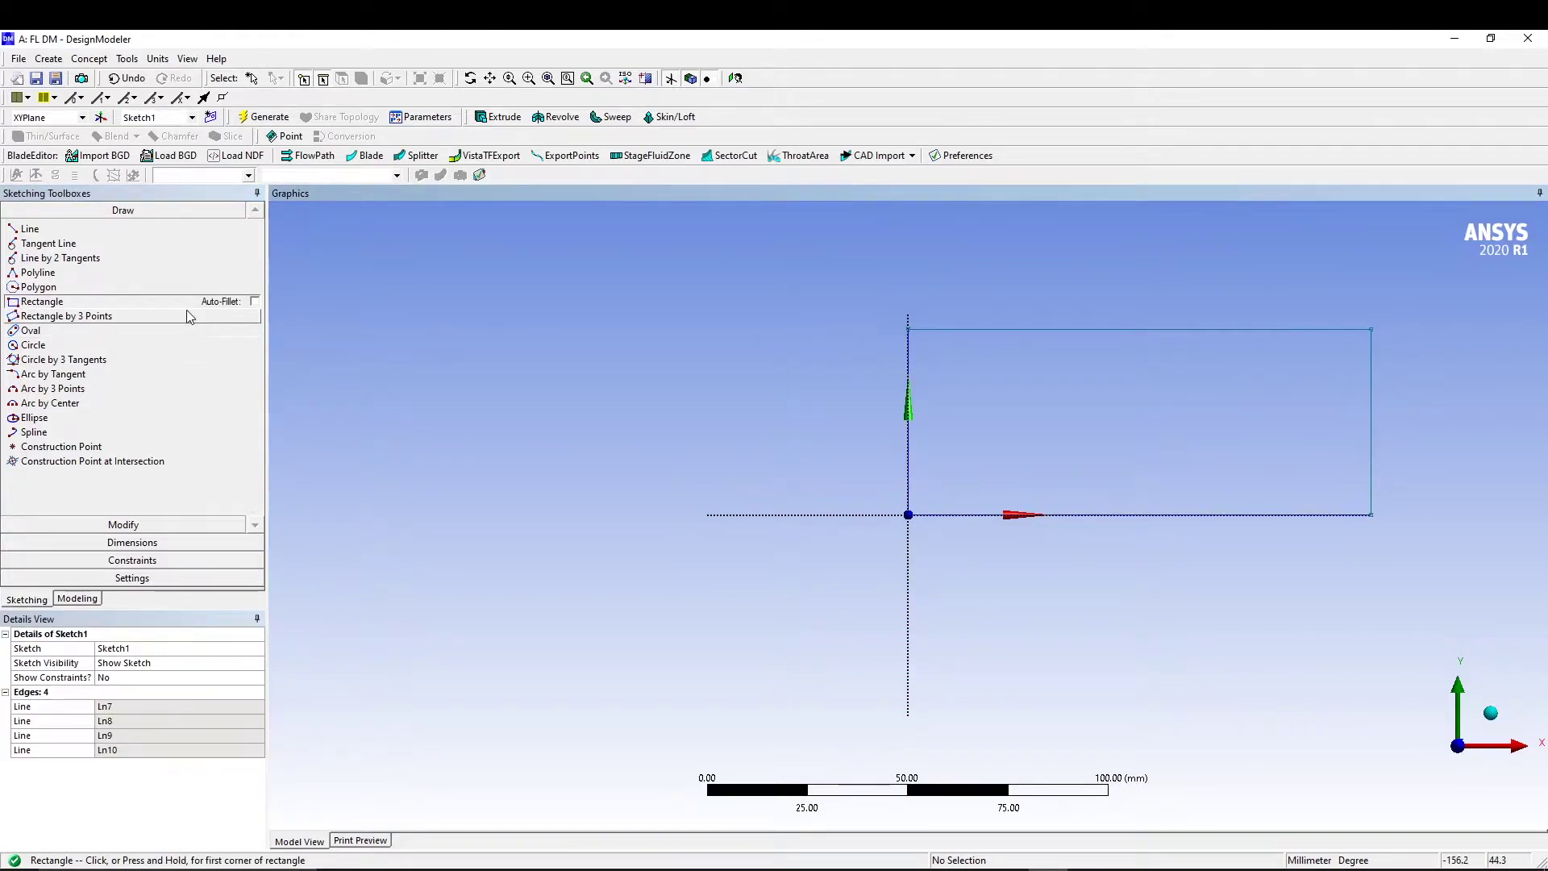
pyautogui.click(36, 345)
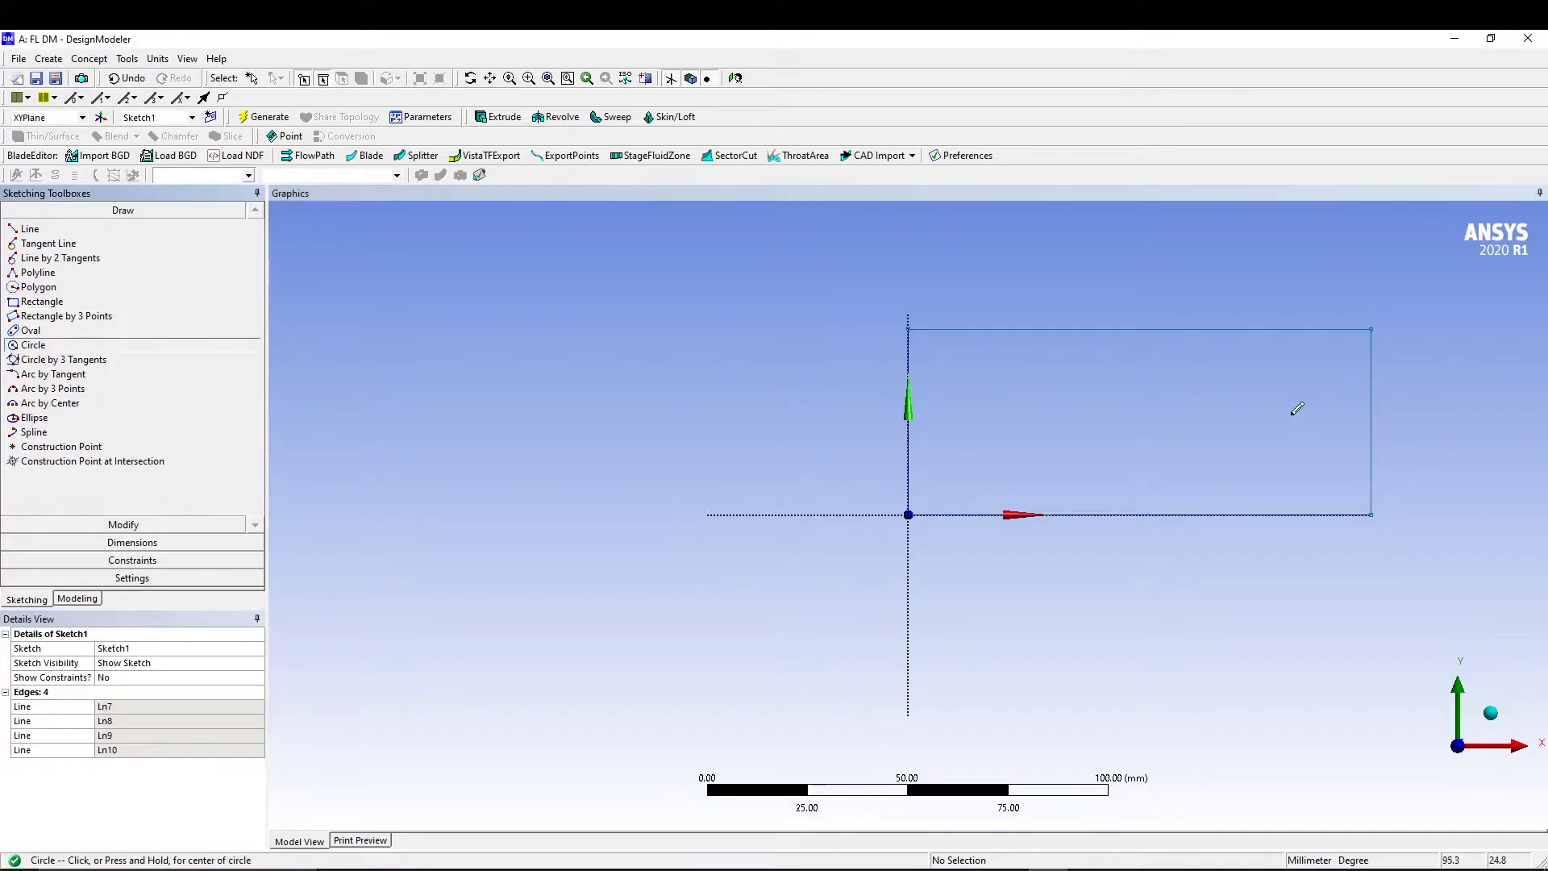
pyautogui.click(1131, 427)
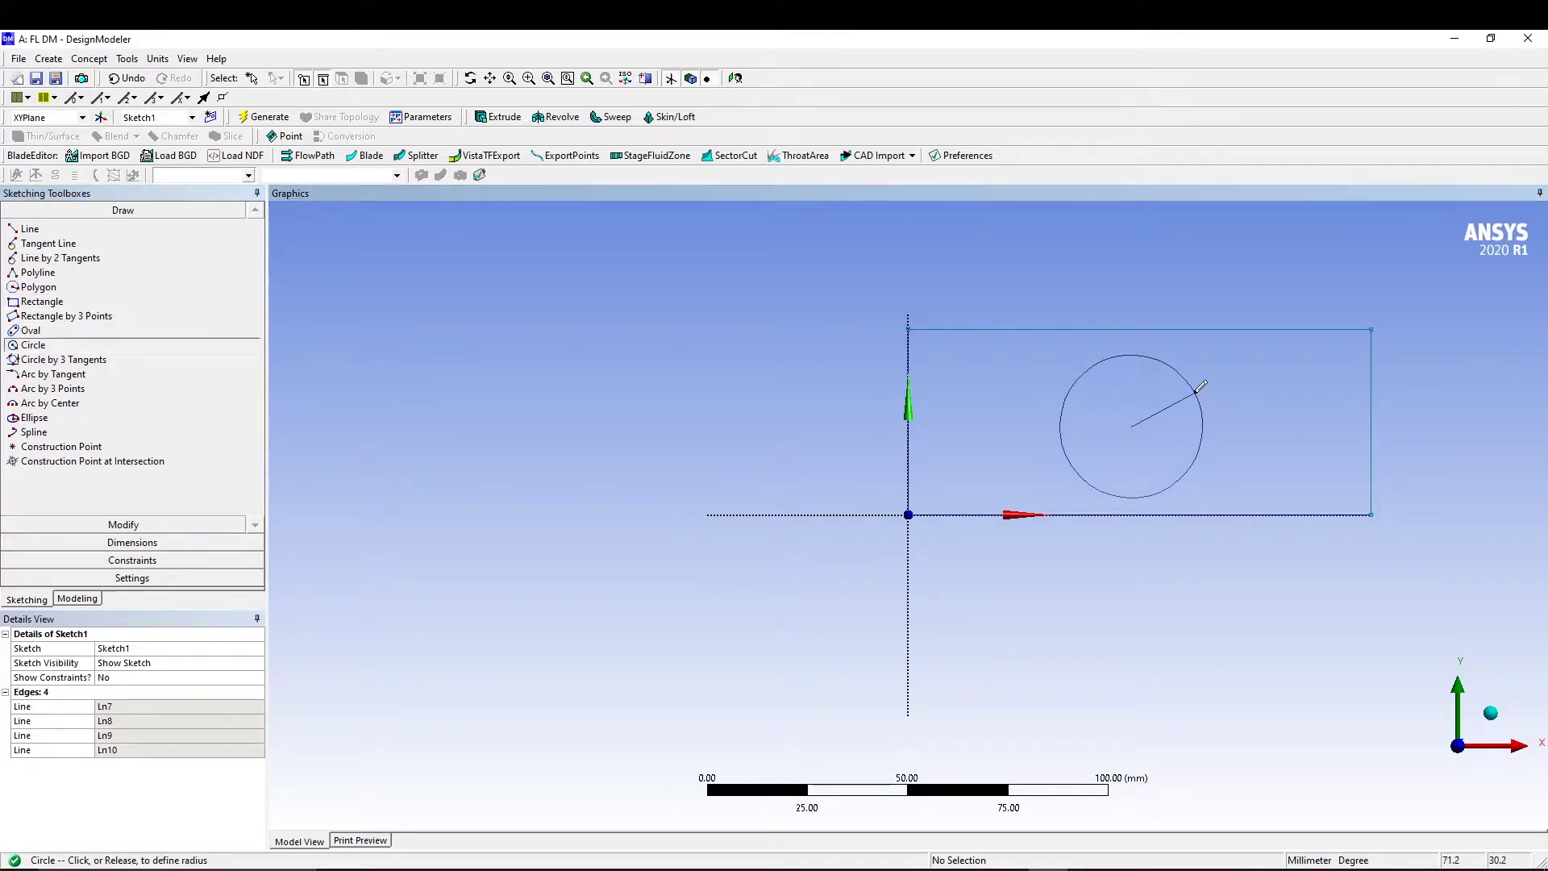
pyautogui.click(1185, 386)
pyautogui.click(136, 543)
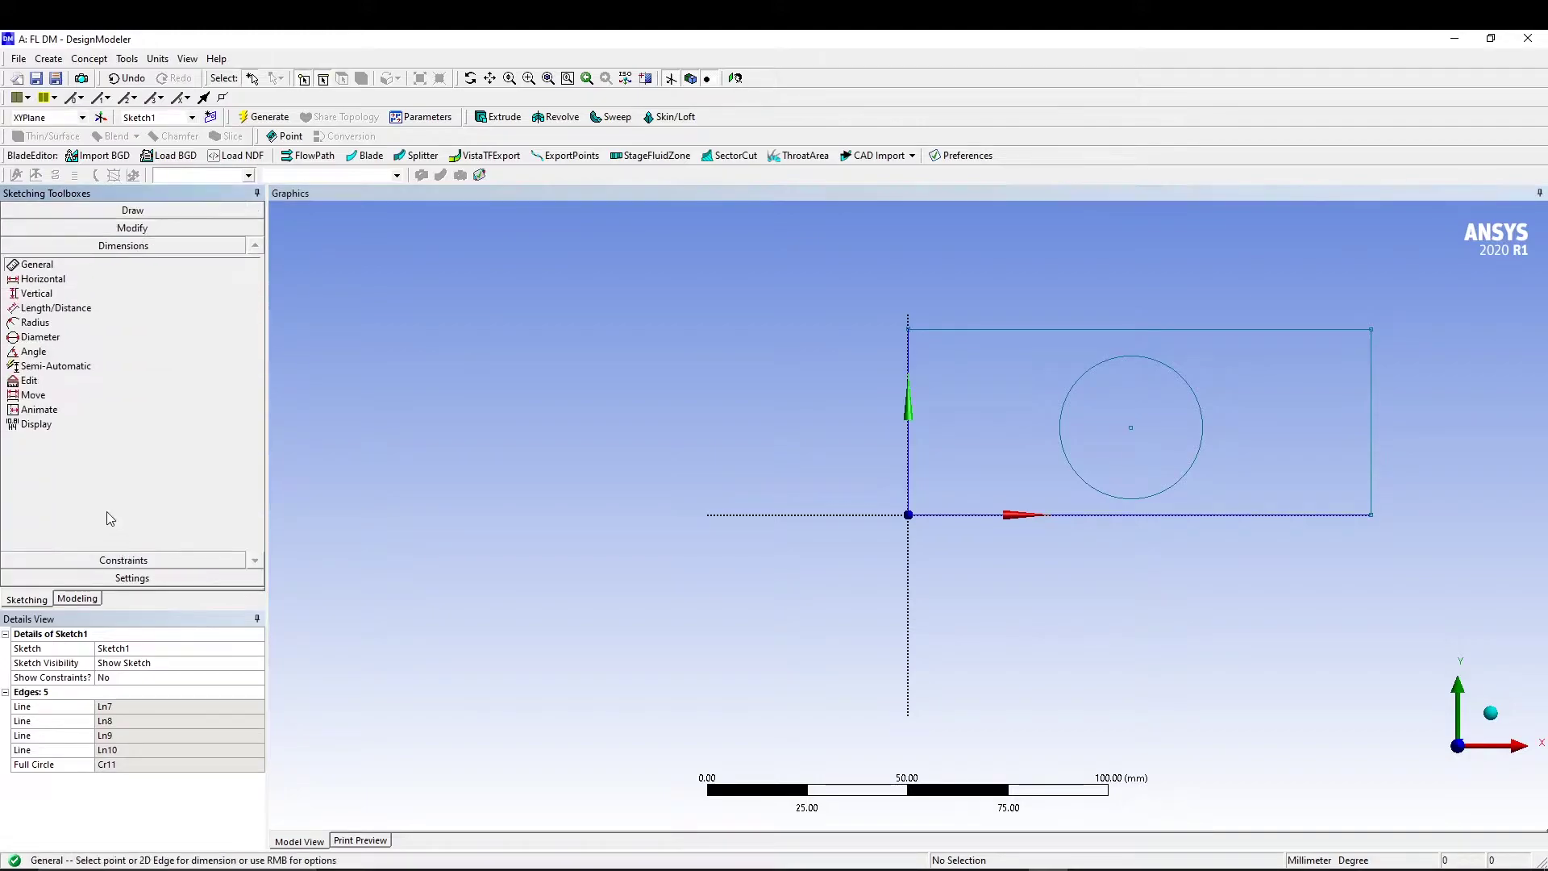
# Add width, height, hole diameter and two hole-centre position dimensions to the sketch
pyautogui.click(1072, 515)
pyautogui.click(1073, 564)
pyautogui.click(910, 461)
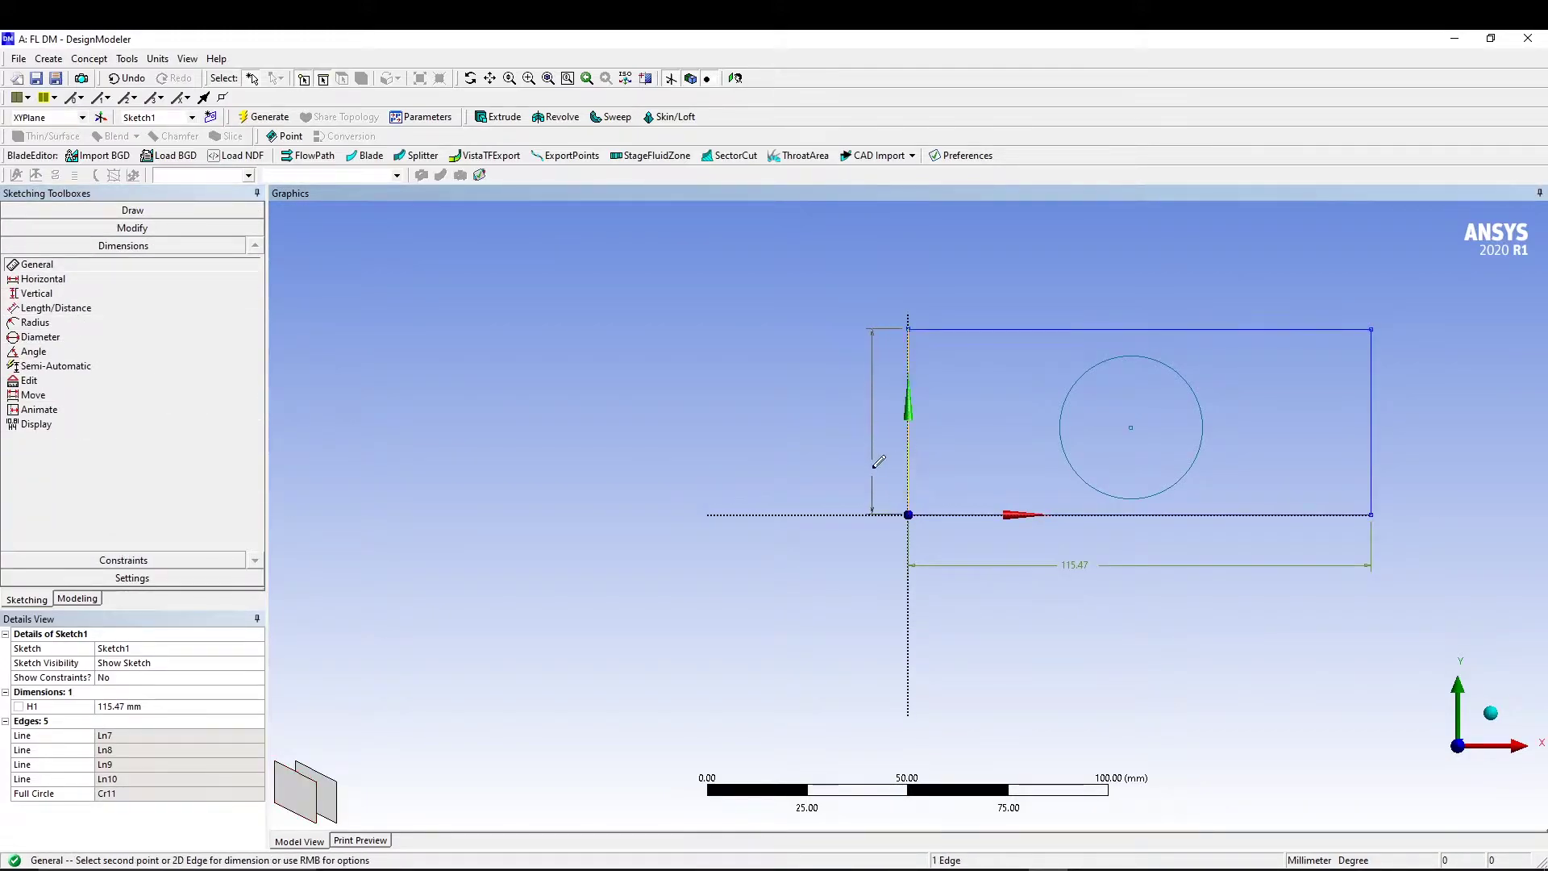
pyautogui.click(875, 463)
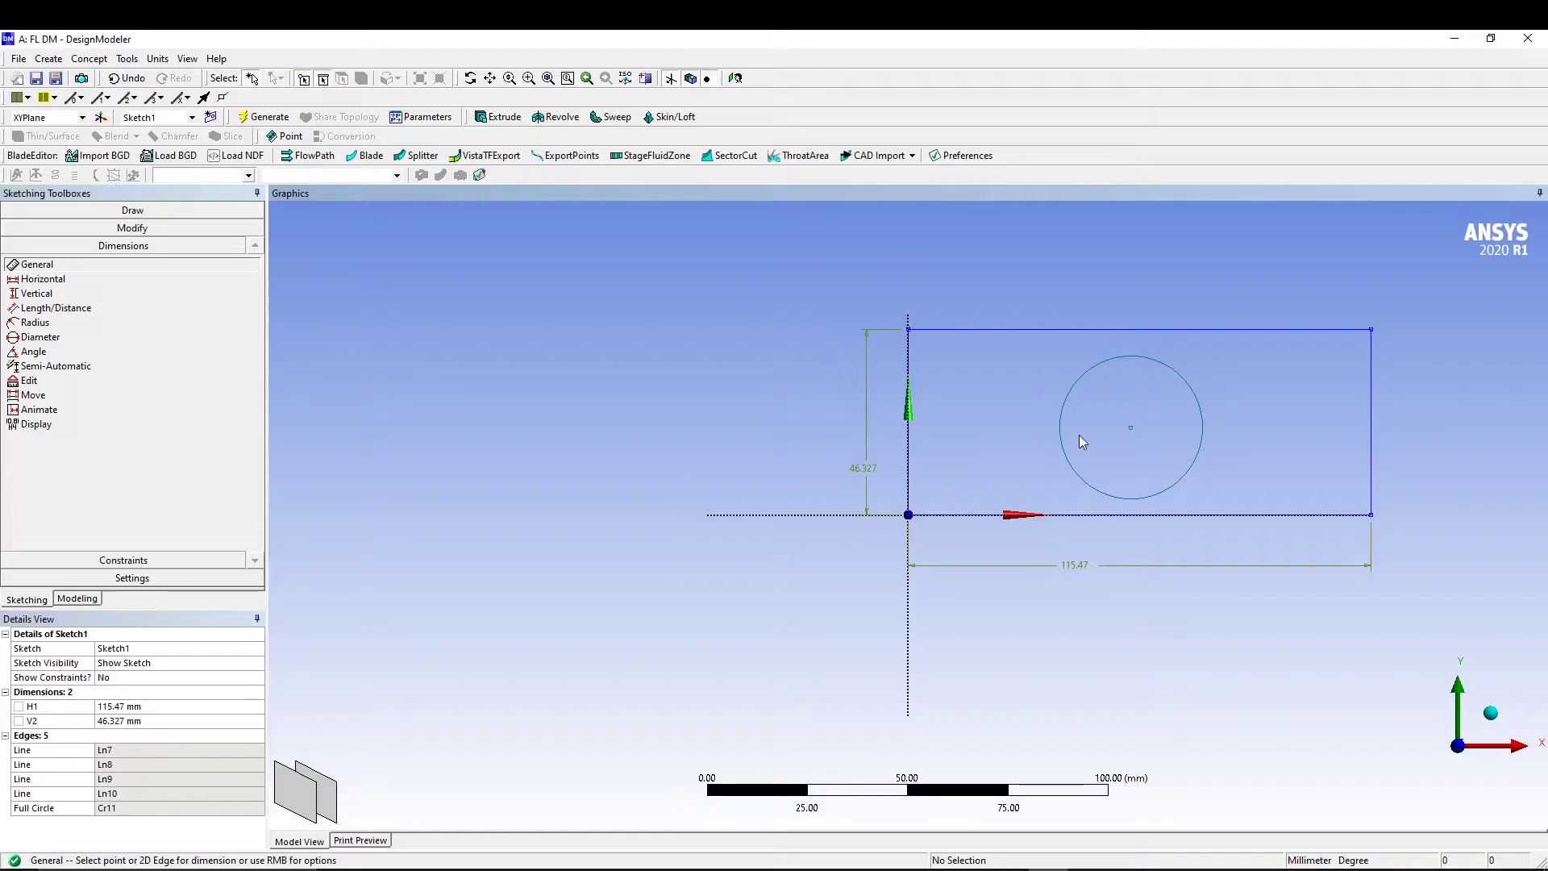
pyautogui.click(1163, 364)
pyautogui.click(1179, 333)
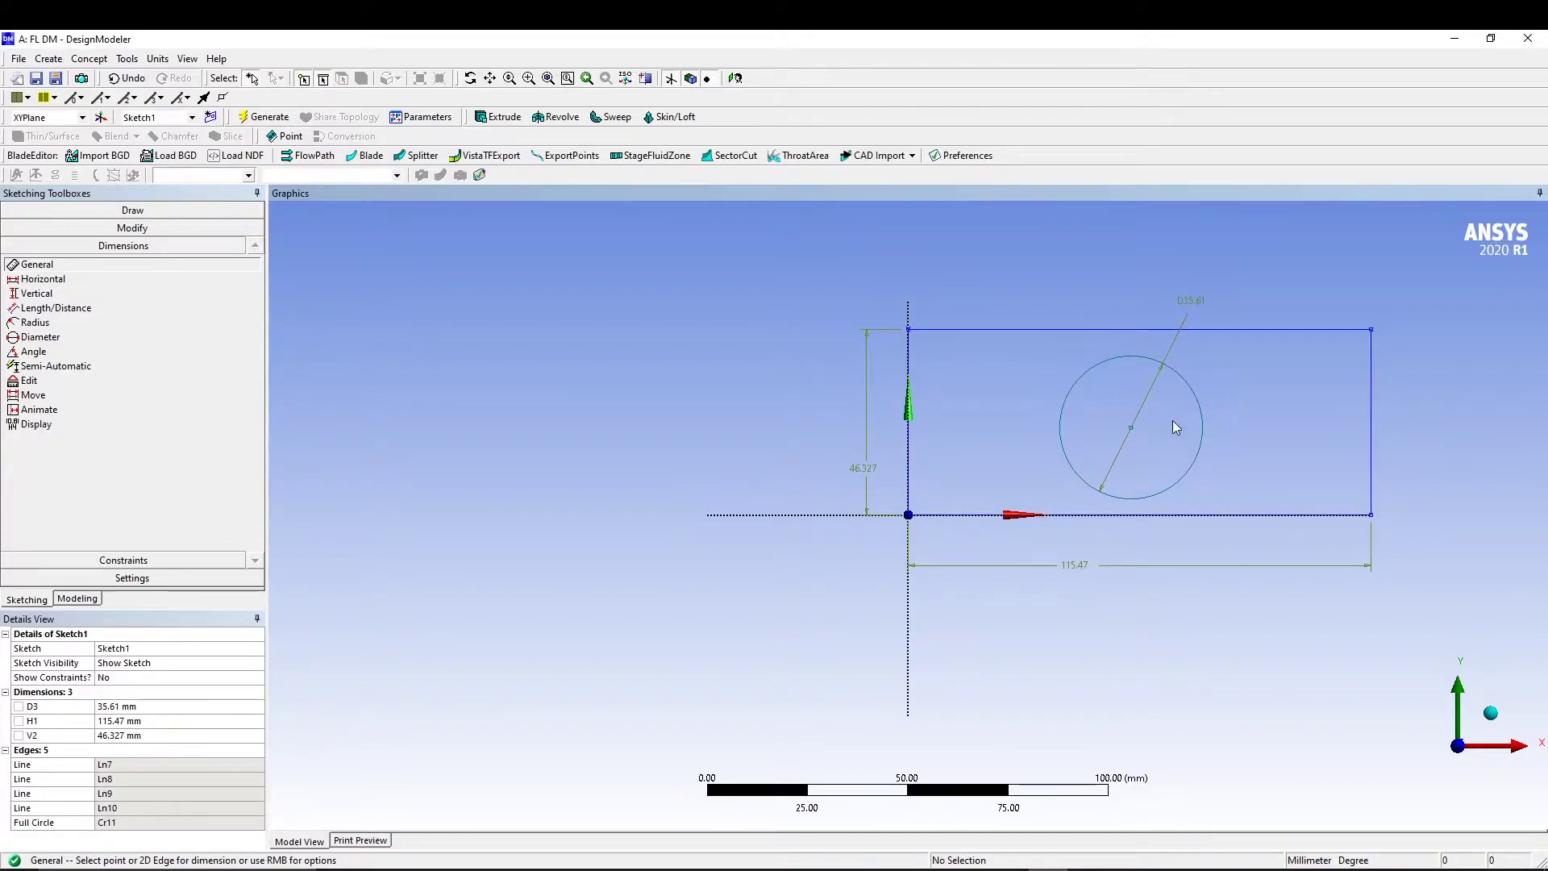
pyautogui.click(1131, 428)
pyautogui.click(1149, 520)
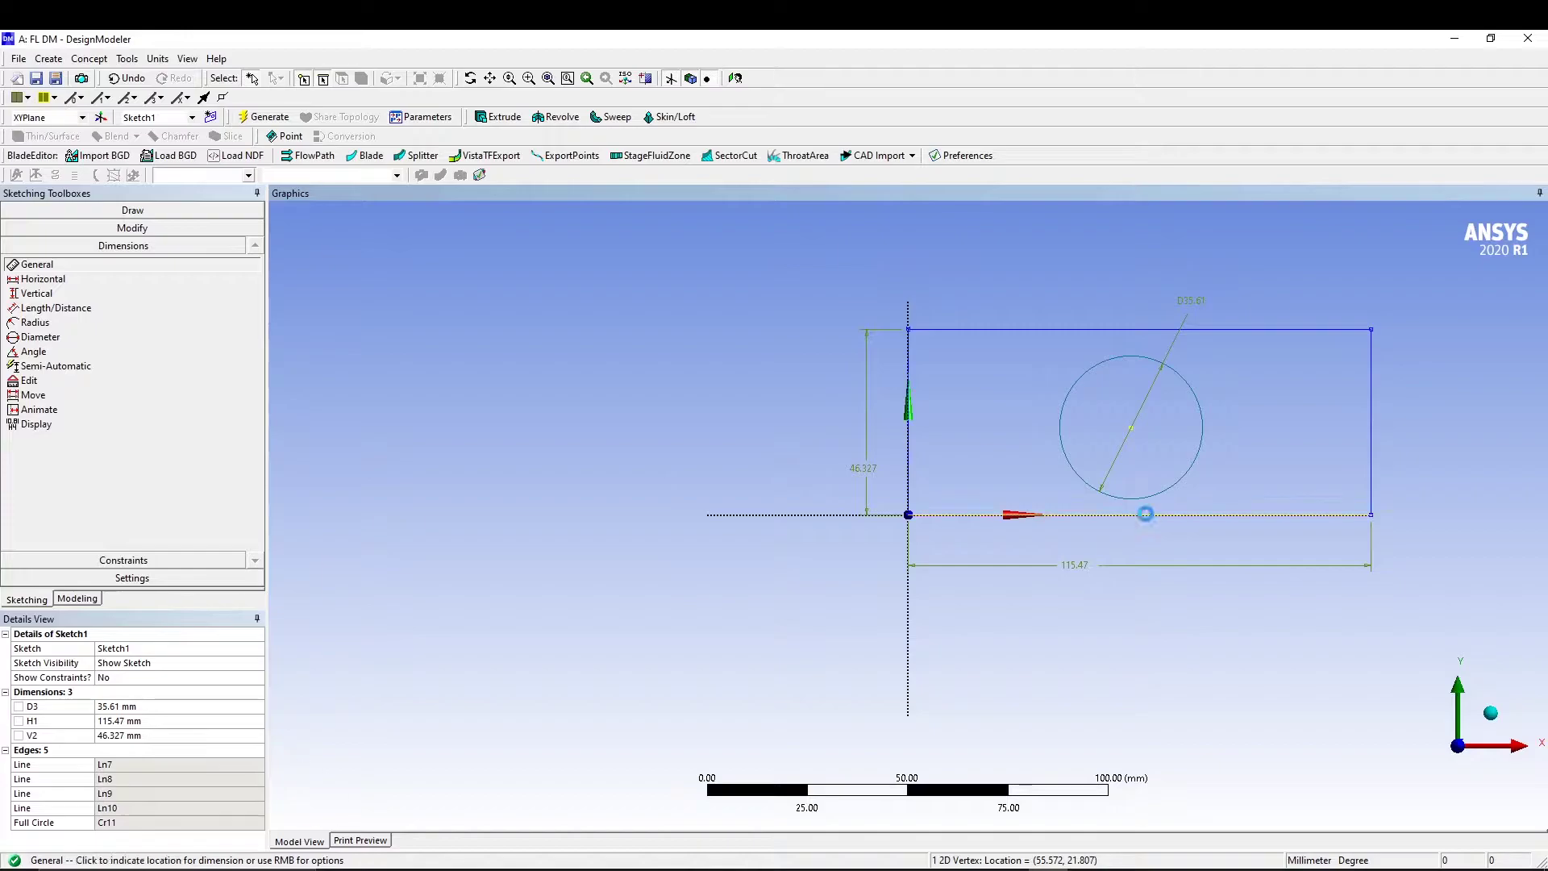
pyautogui.click(817, 487)
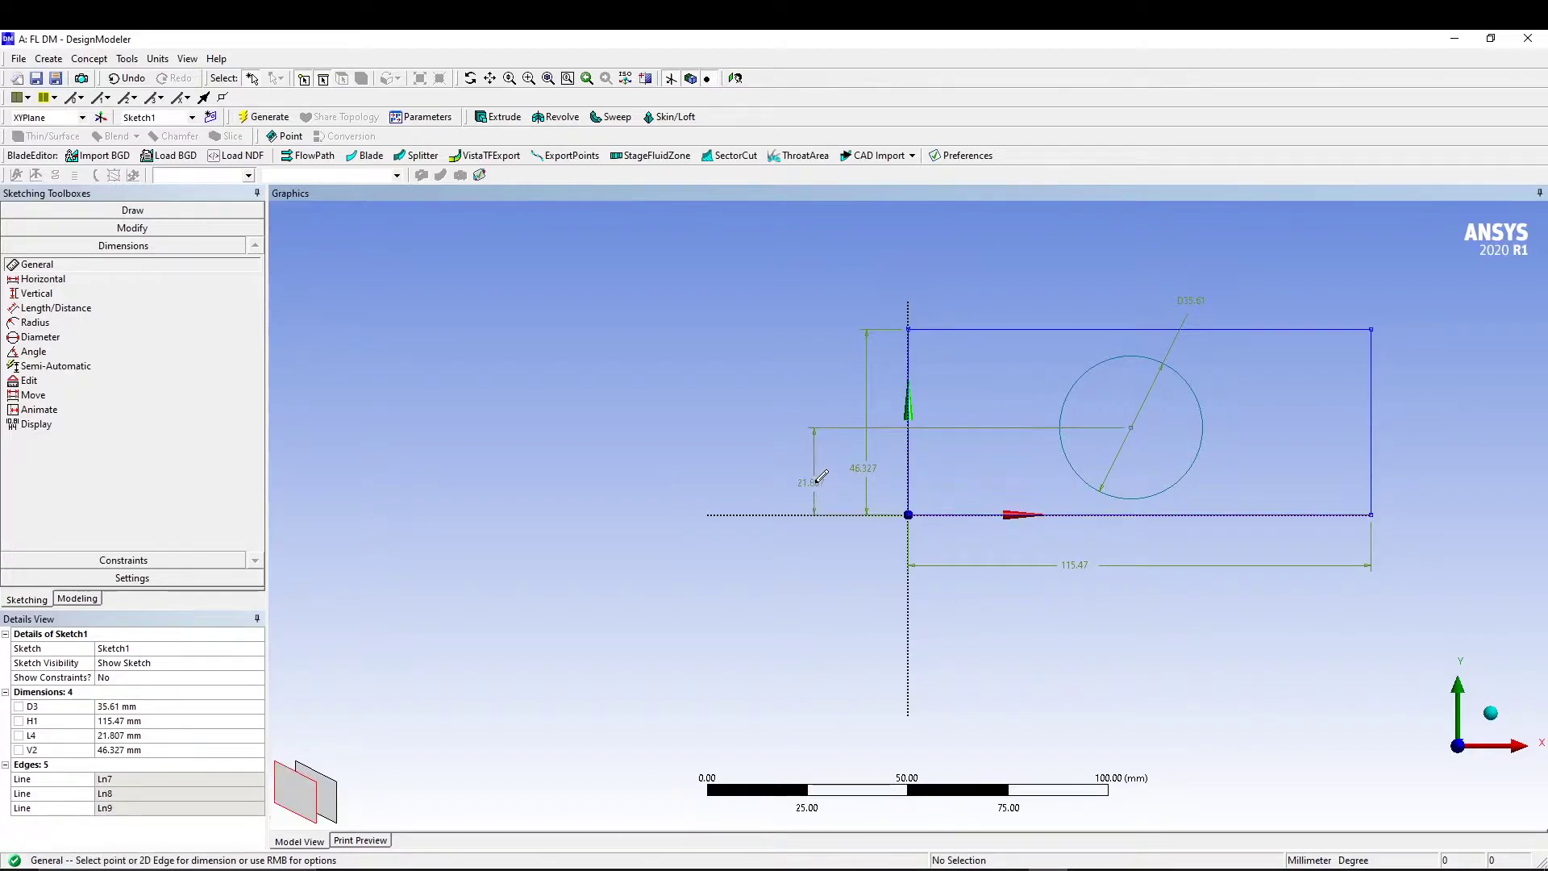
pyautogui.click(1132, 429)
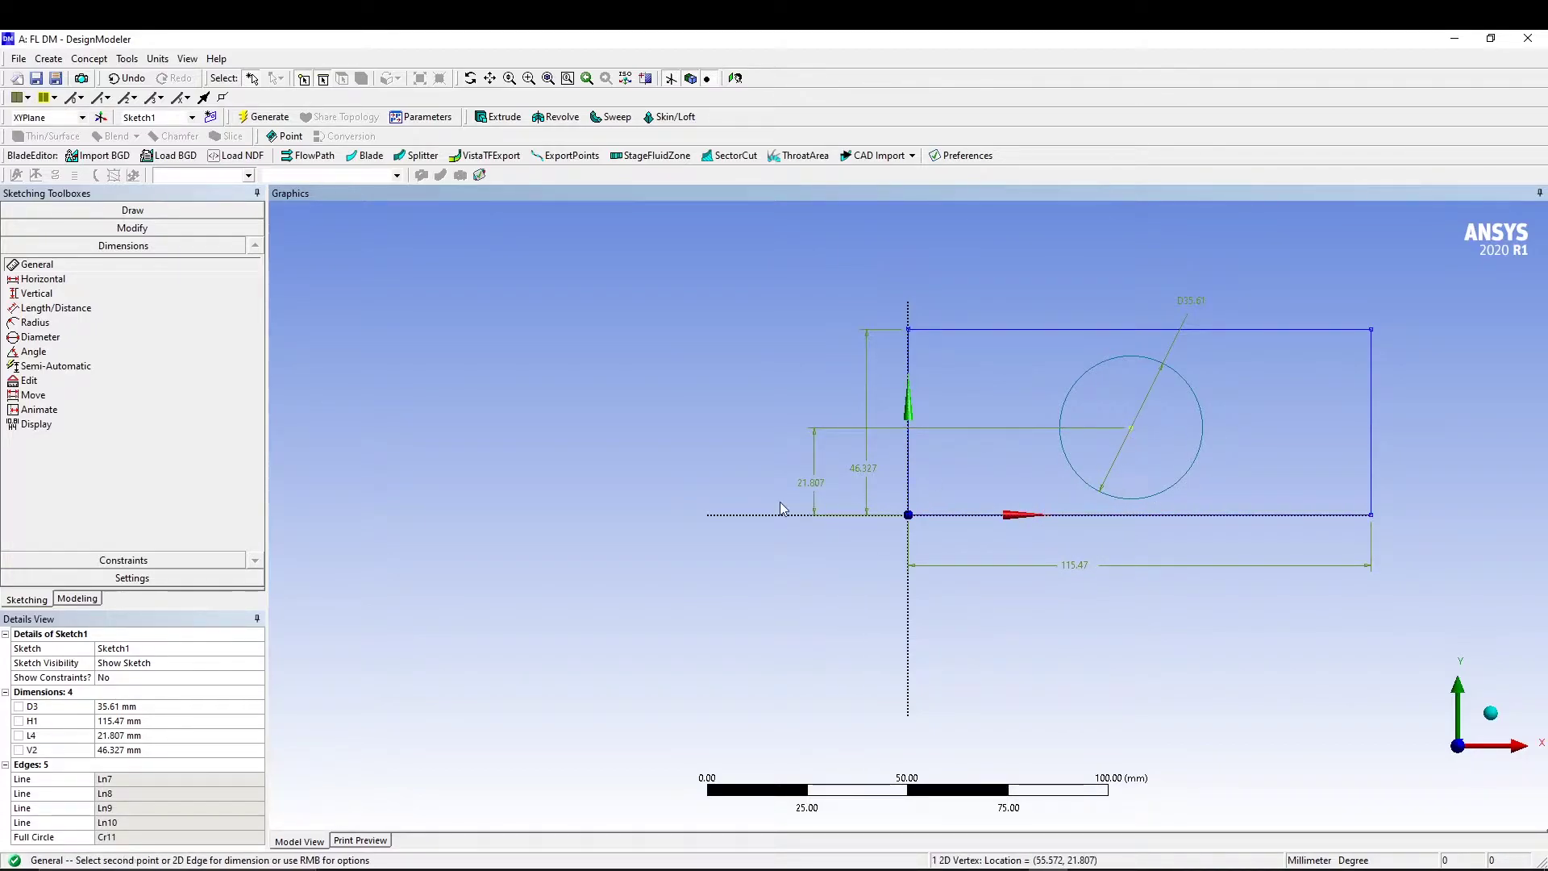
pyautogui.click(908, 461)
pyautogui.click(1000, 603)
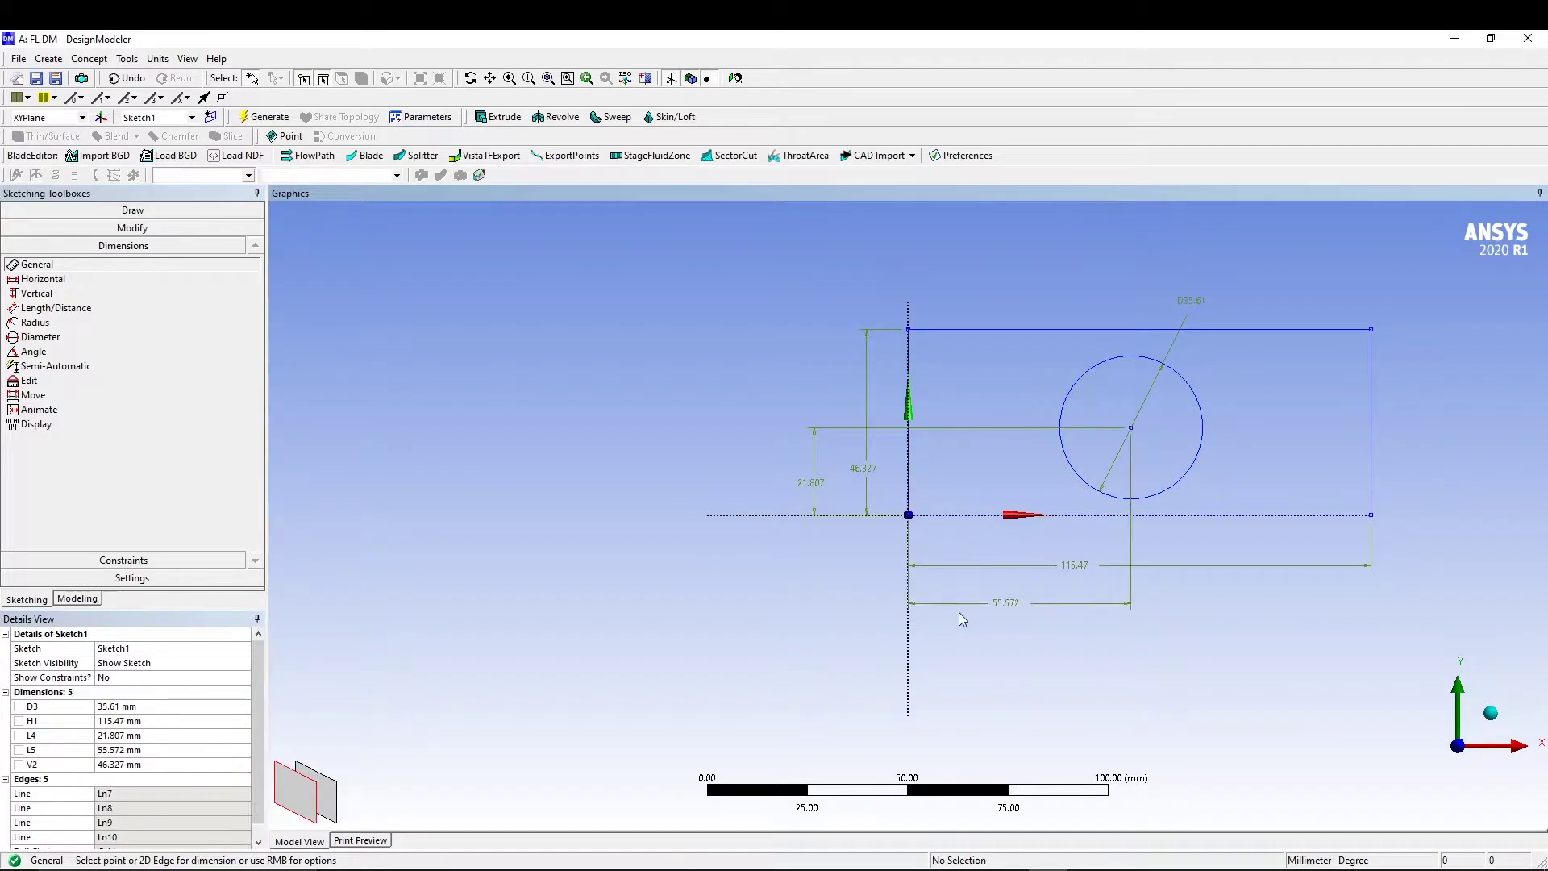
# Set hole diameter 200, plate width 1000, hole height 200 and horizontal offset 4
pyautogui.click(182, 708)
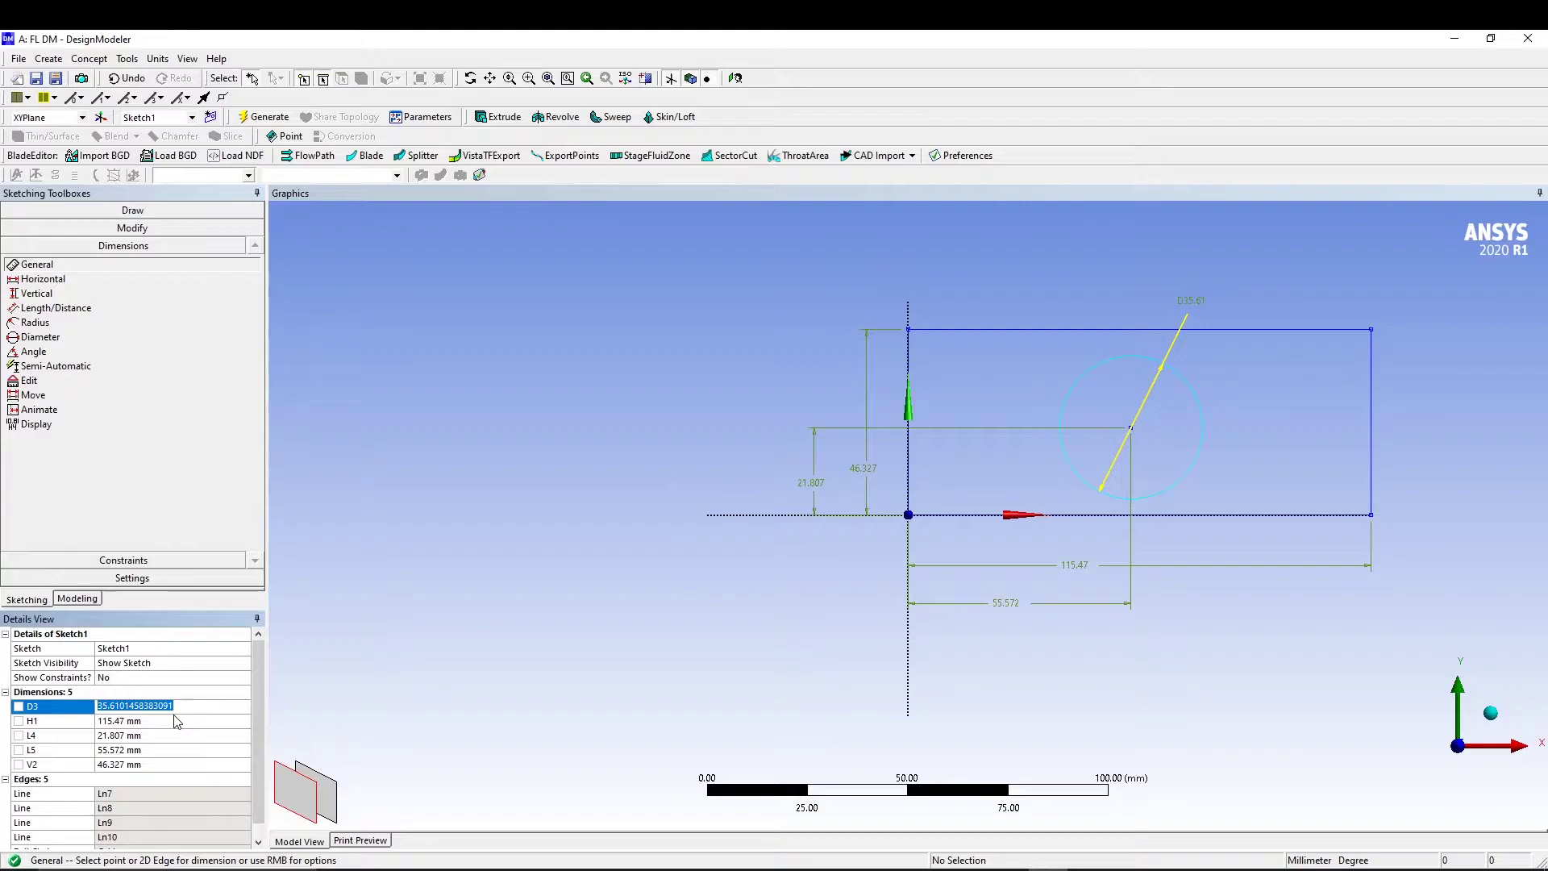
pyautogui.write('200')
pyautogui.press('Return')
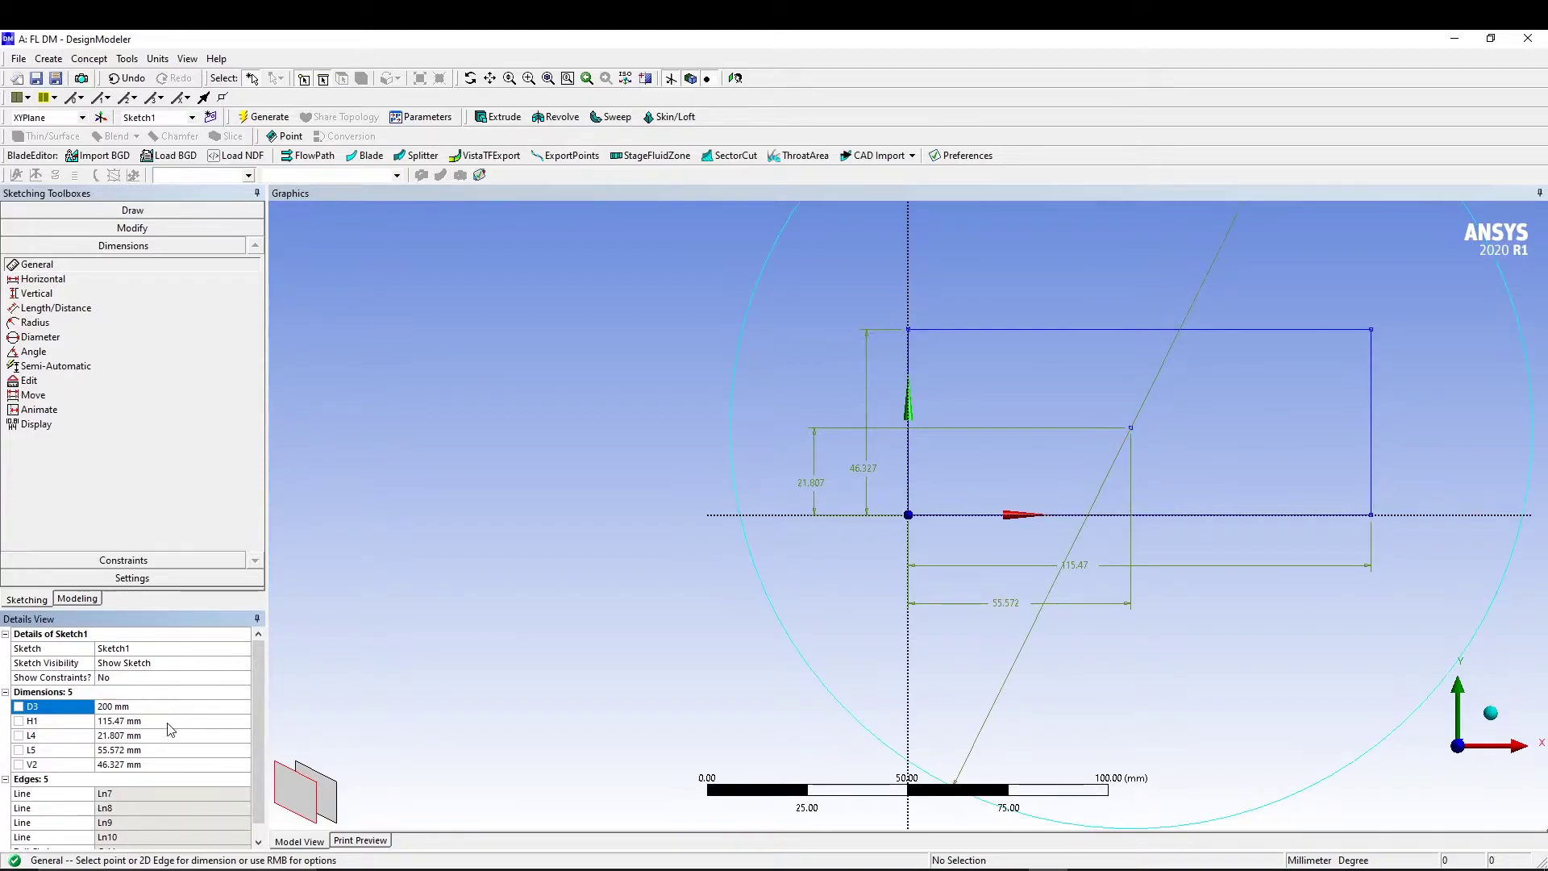
pyautogui.click(169, 721)
pyautogui.write('1000')
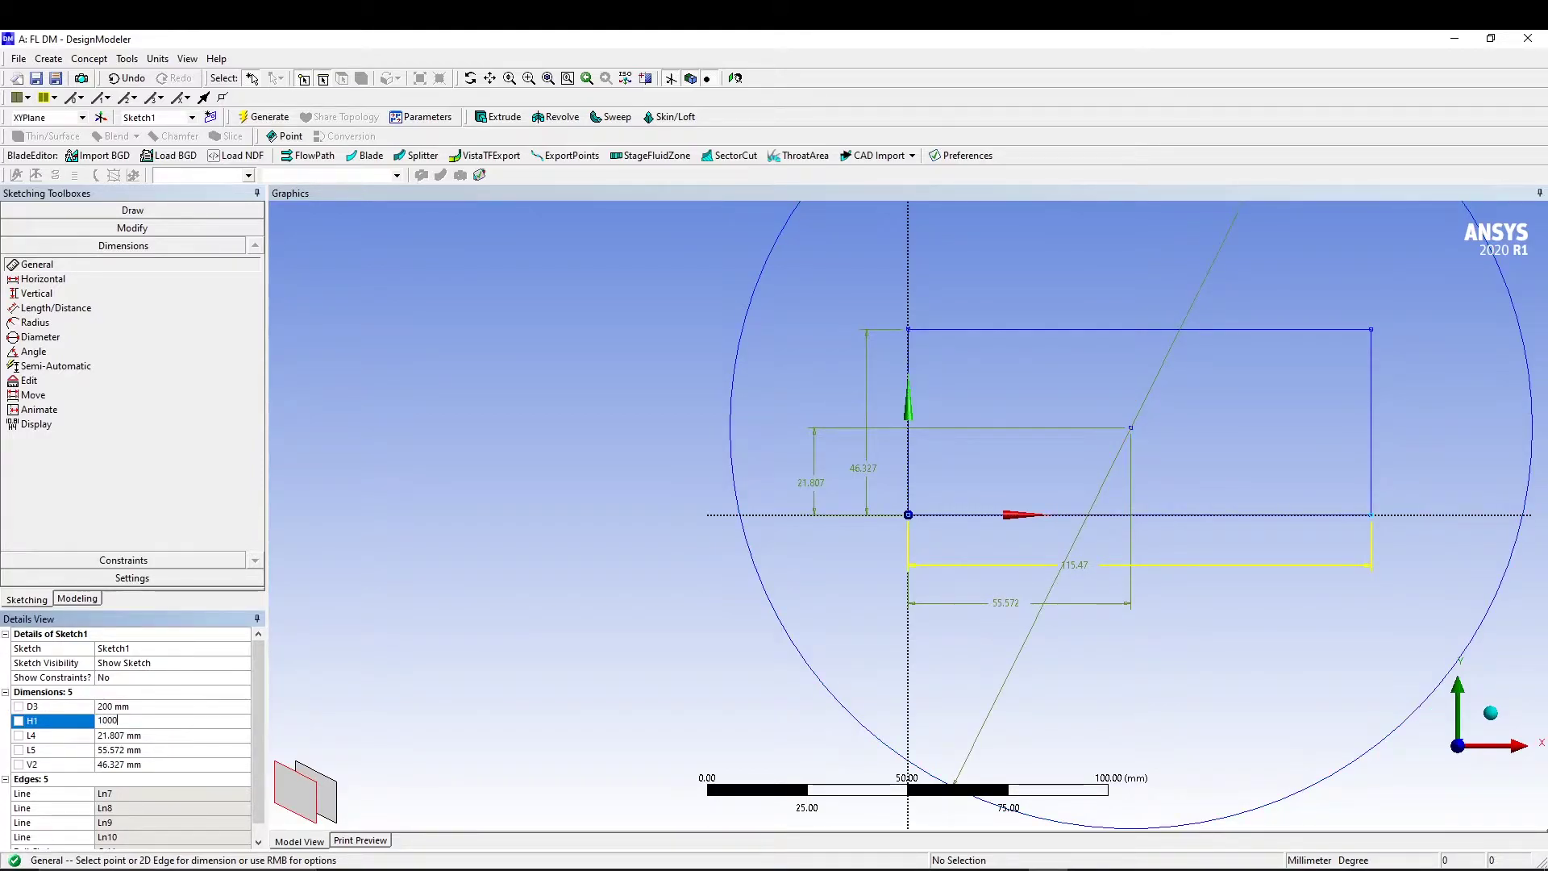
pyautogui.press('Return')
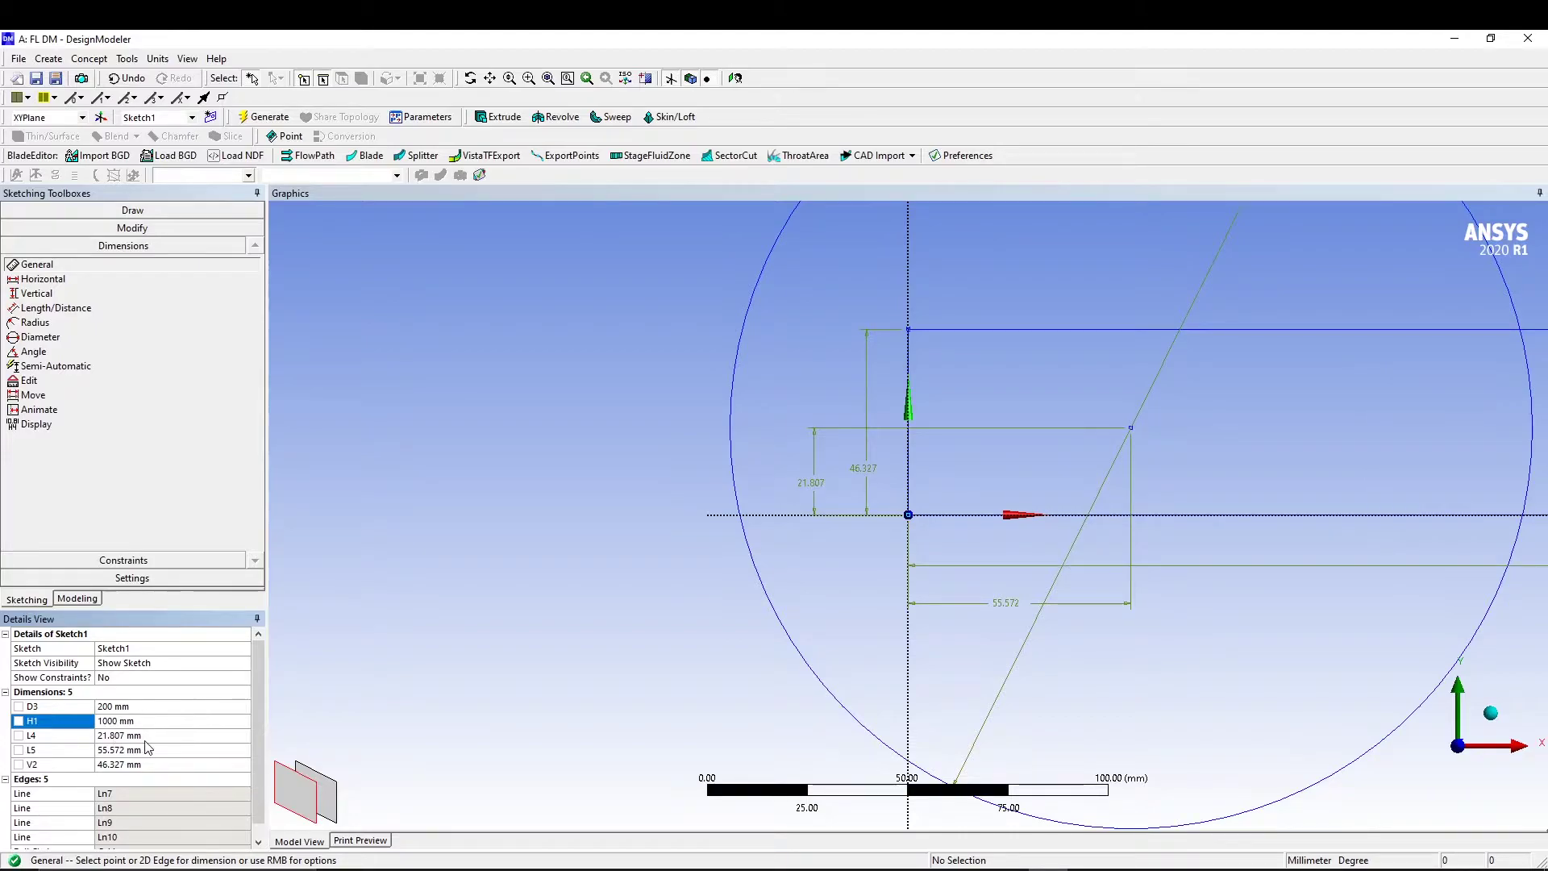
pyautogui.click(146, 736)
pyautogui.write('200')
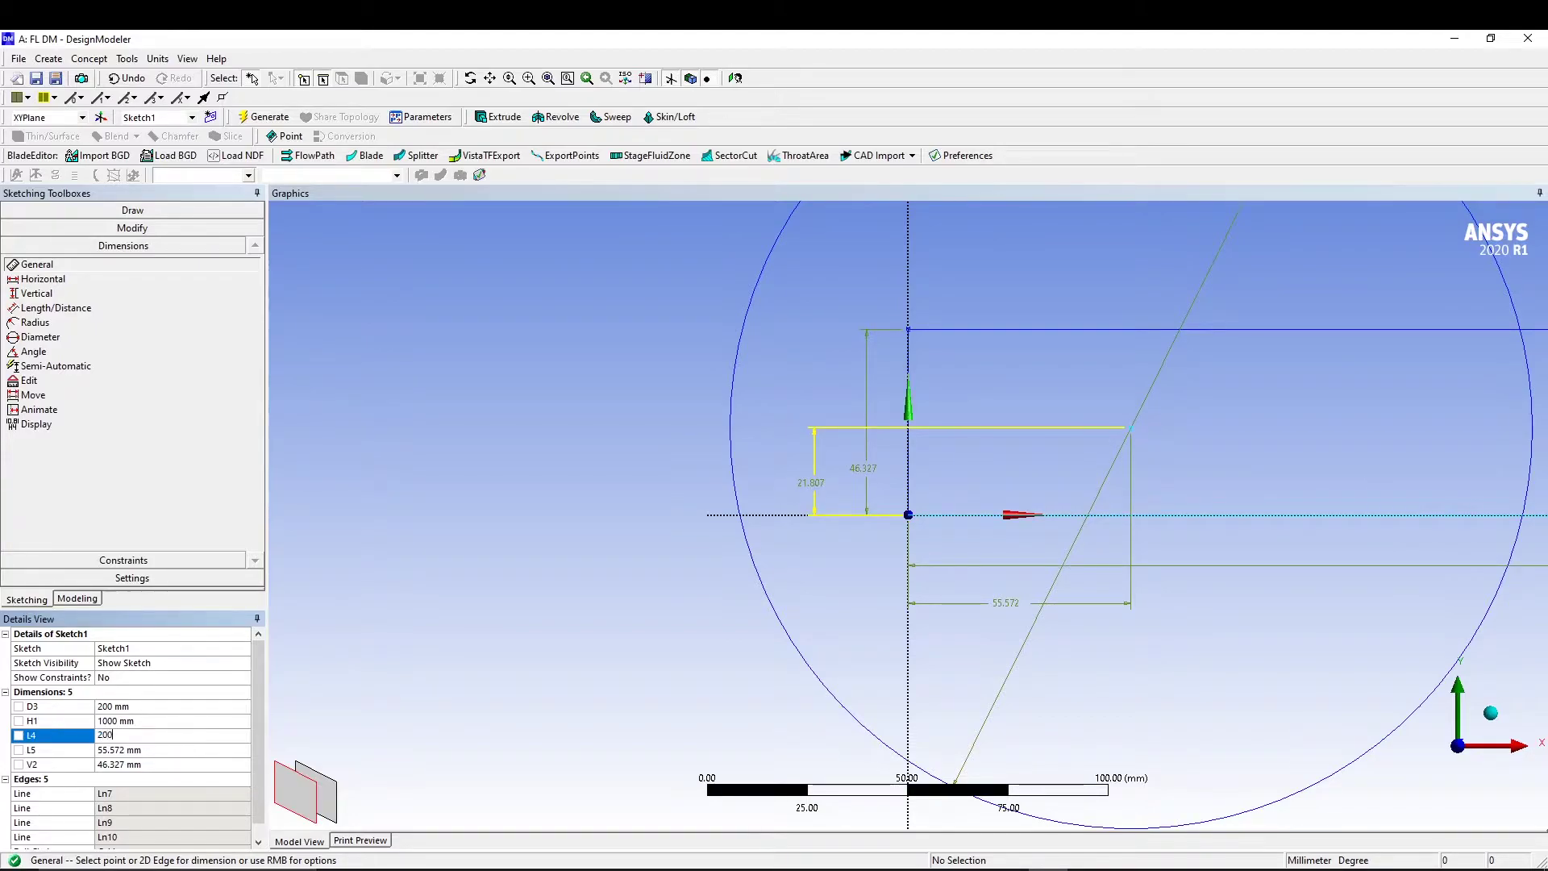
pyautogui.press('Return')
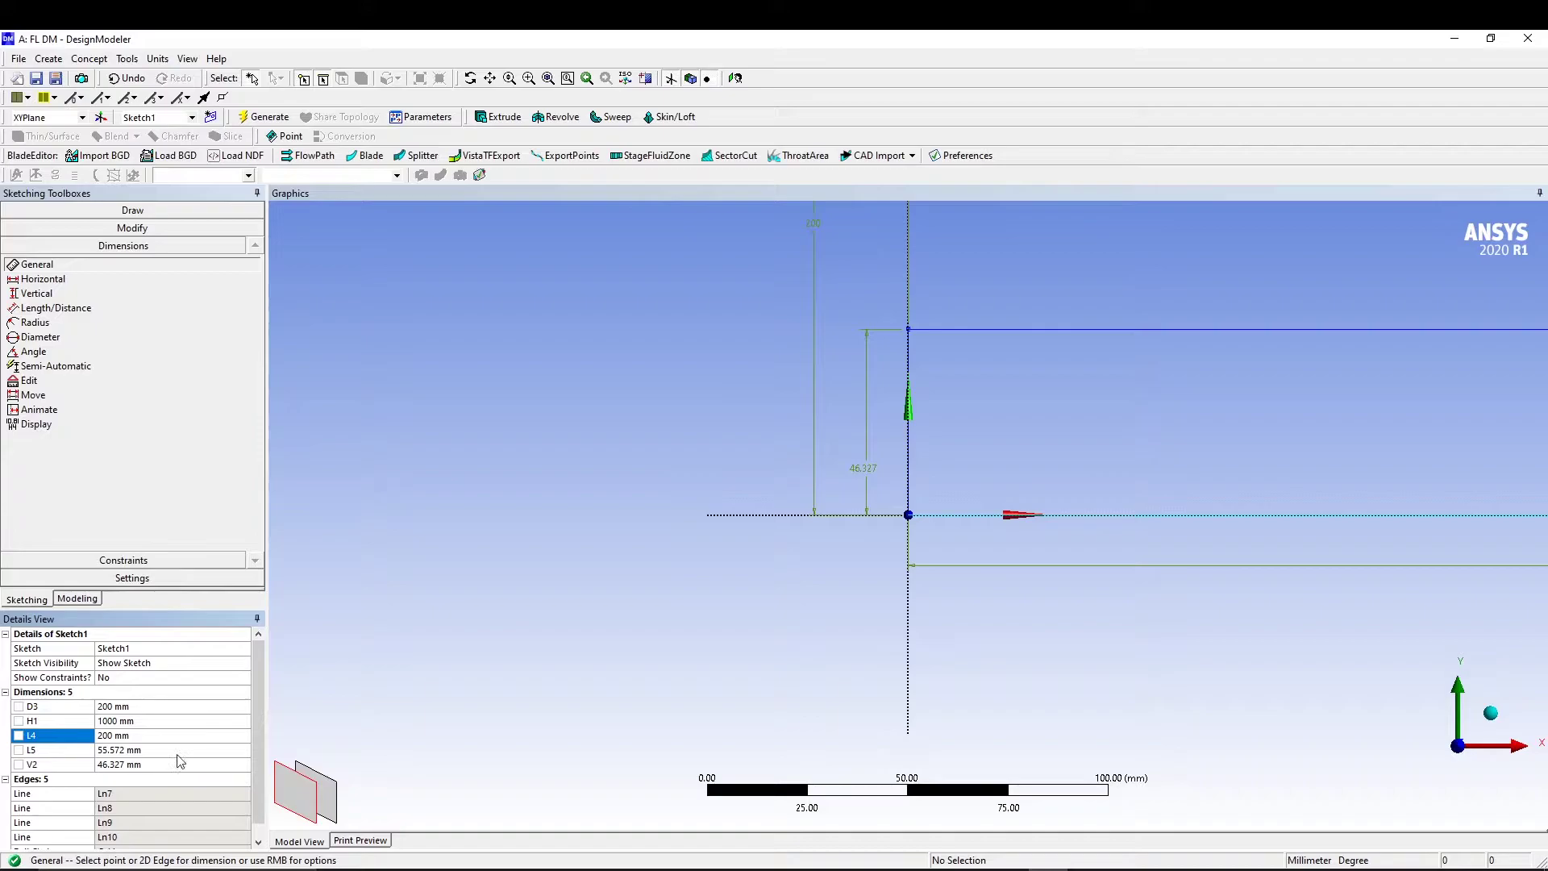
pyautogui.click(180, 751)
pyautogui.write('400')
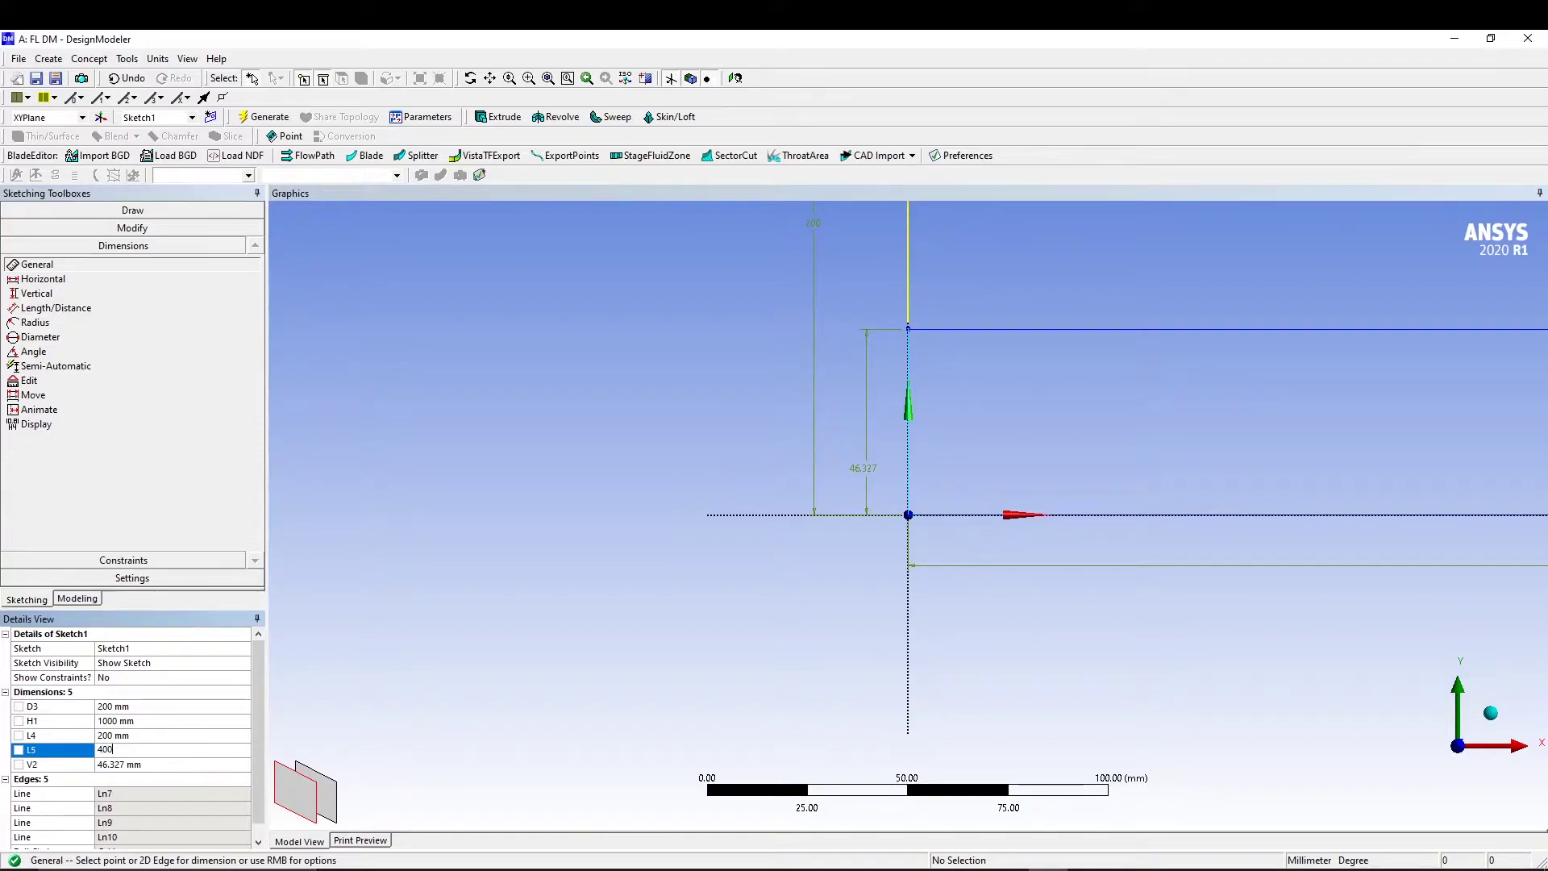
pyautogui.press('Return')
# Zoom to fit, set plate height to 400 mm and hole centre to 500 mm across
pyautogui.click(173, 764)
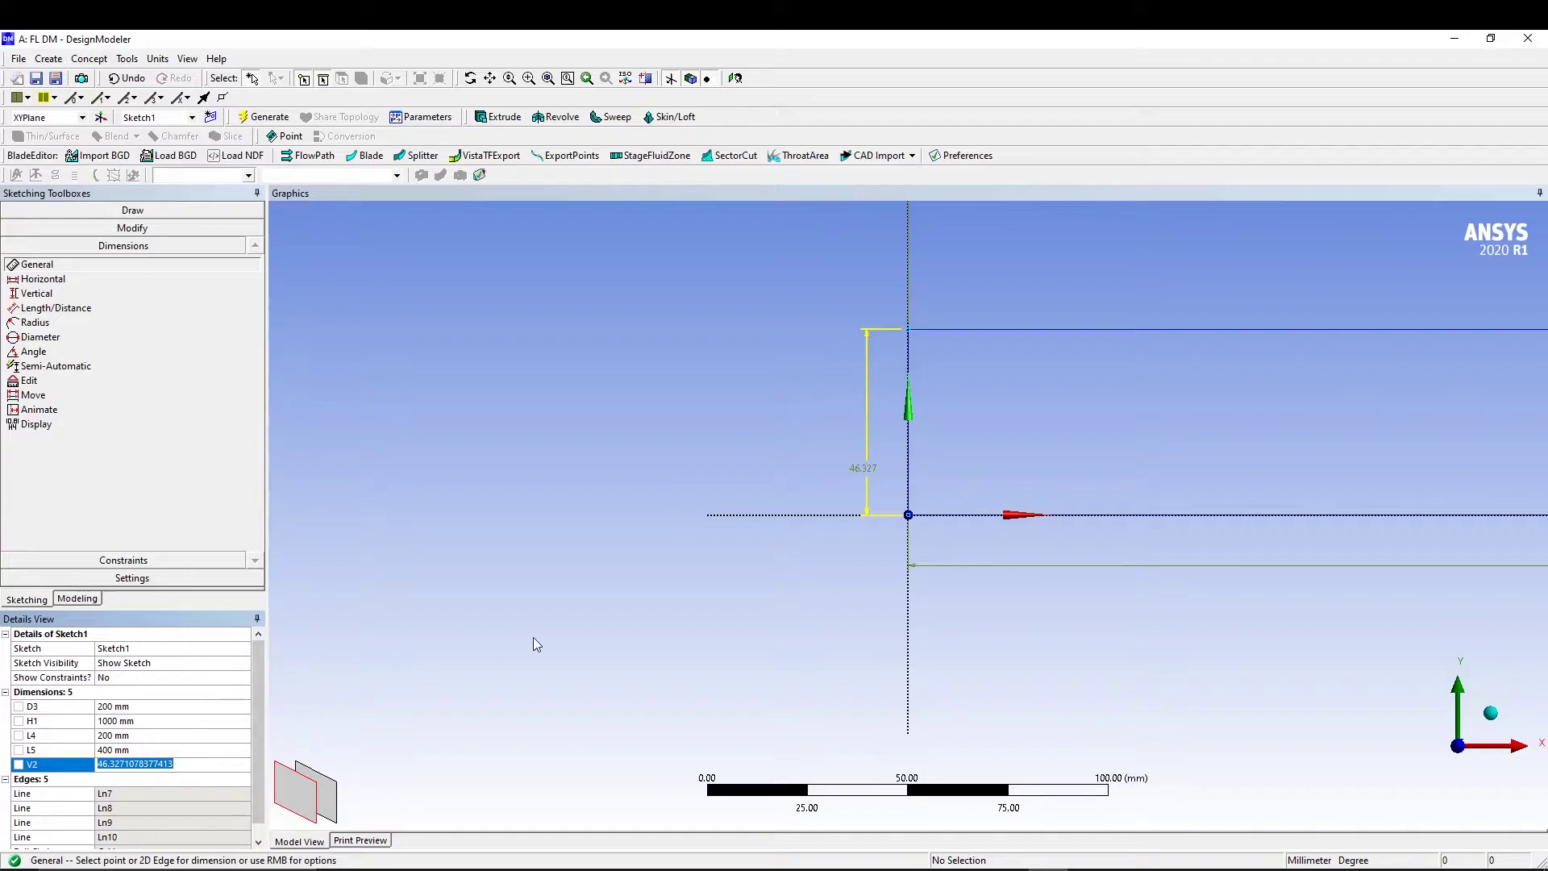
pyautogui.rightClick(617, 646)
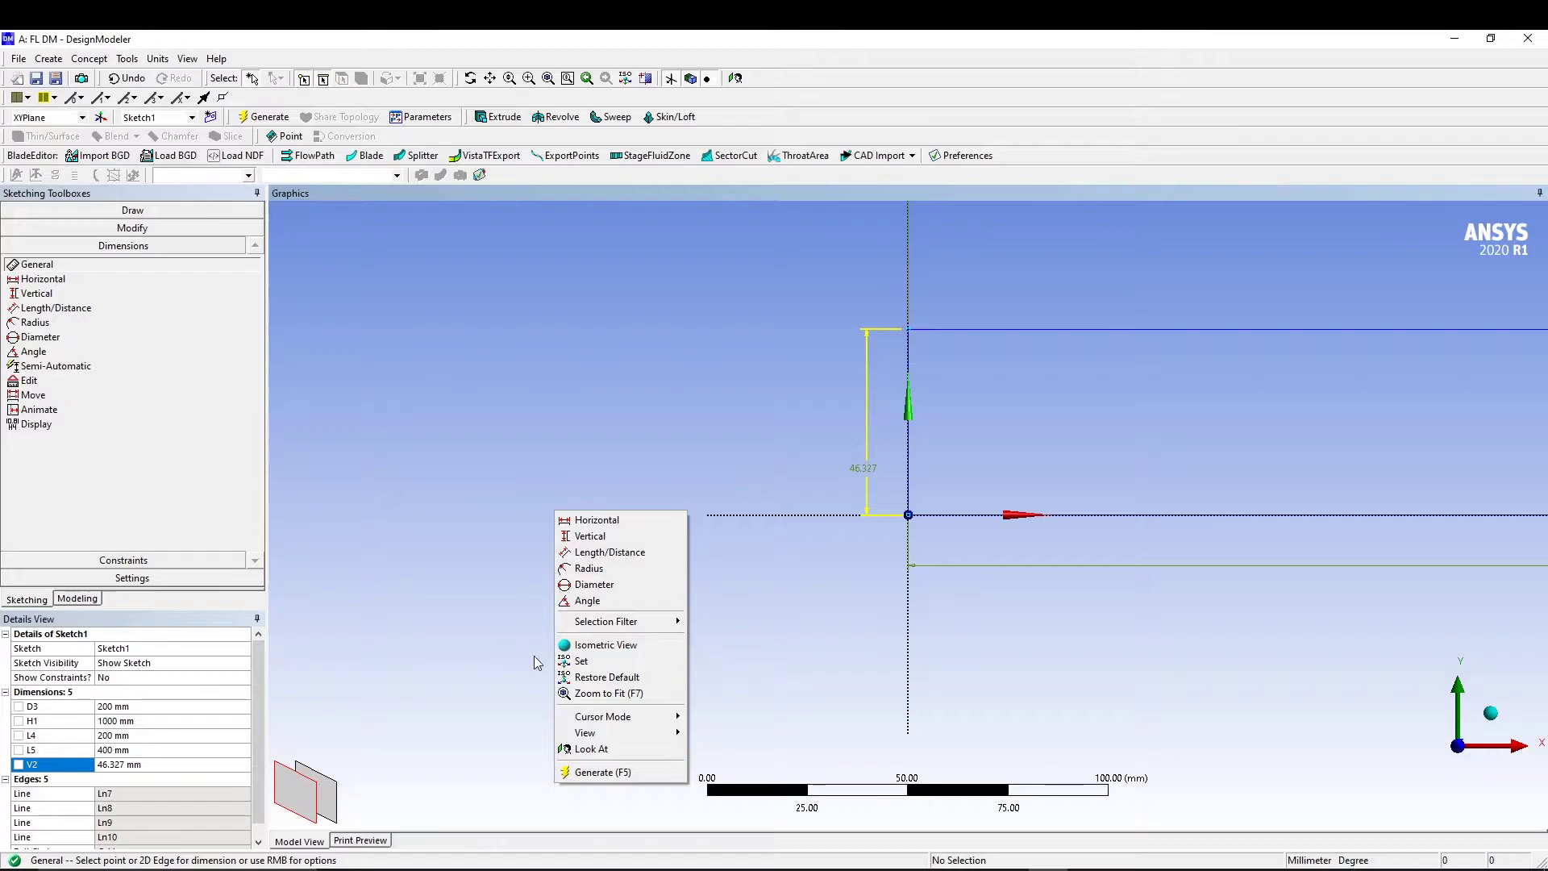
pyautogui.click(598, 694)
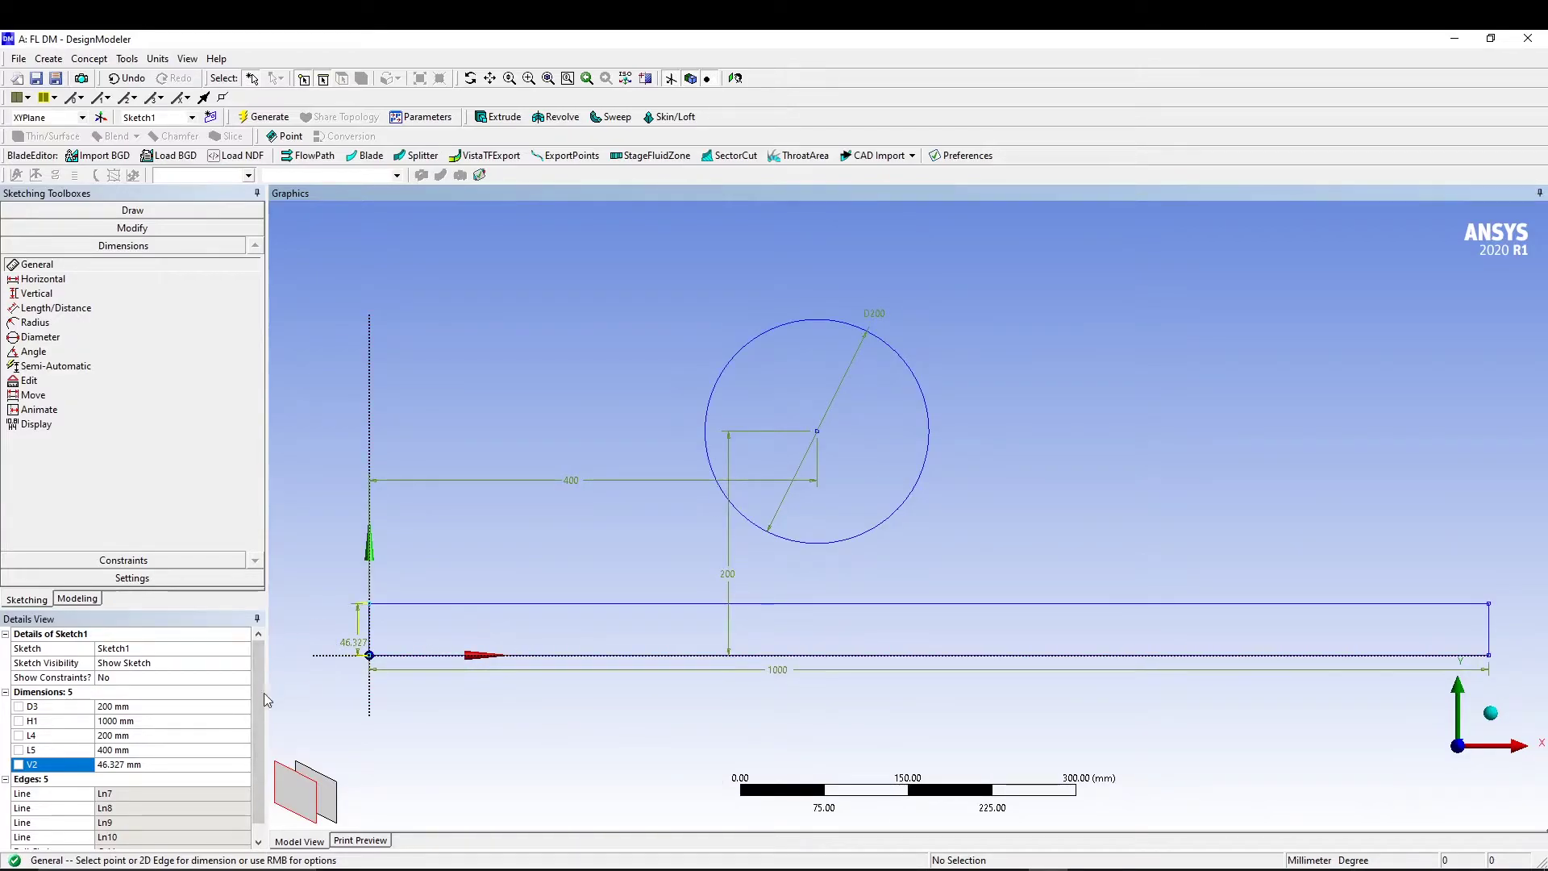
pyautogui.click(151, 764)
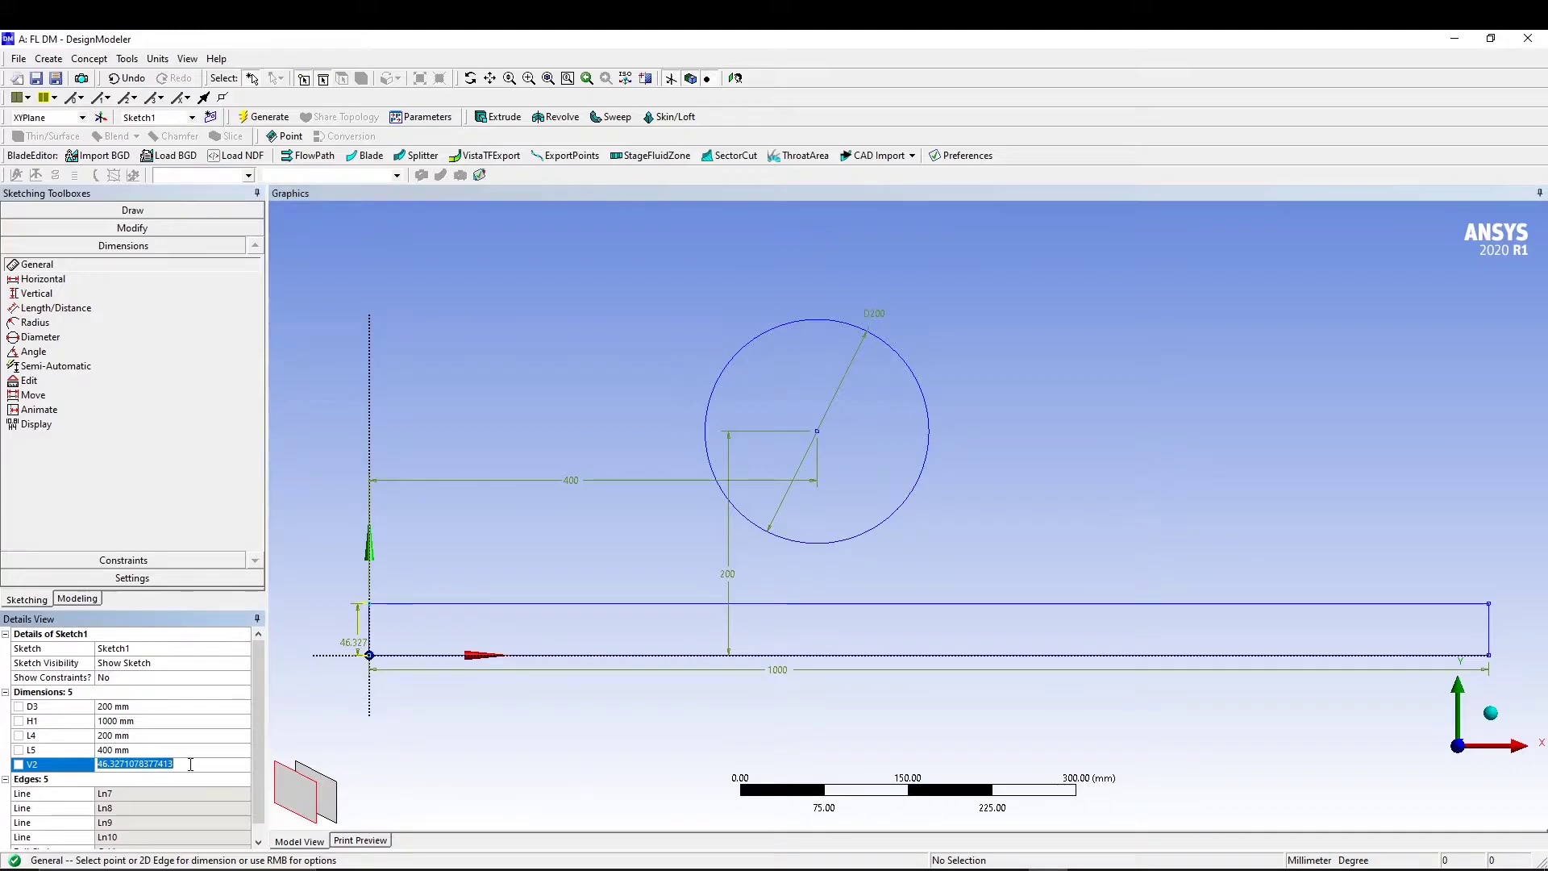
pyautogui.write('400')
pyautogui.press('Return')
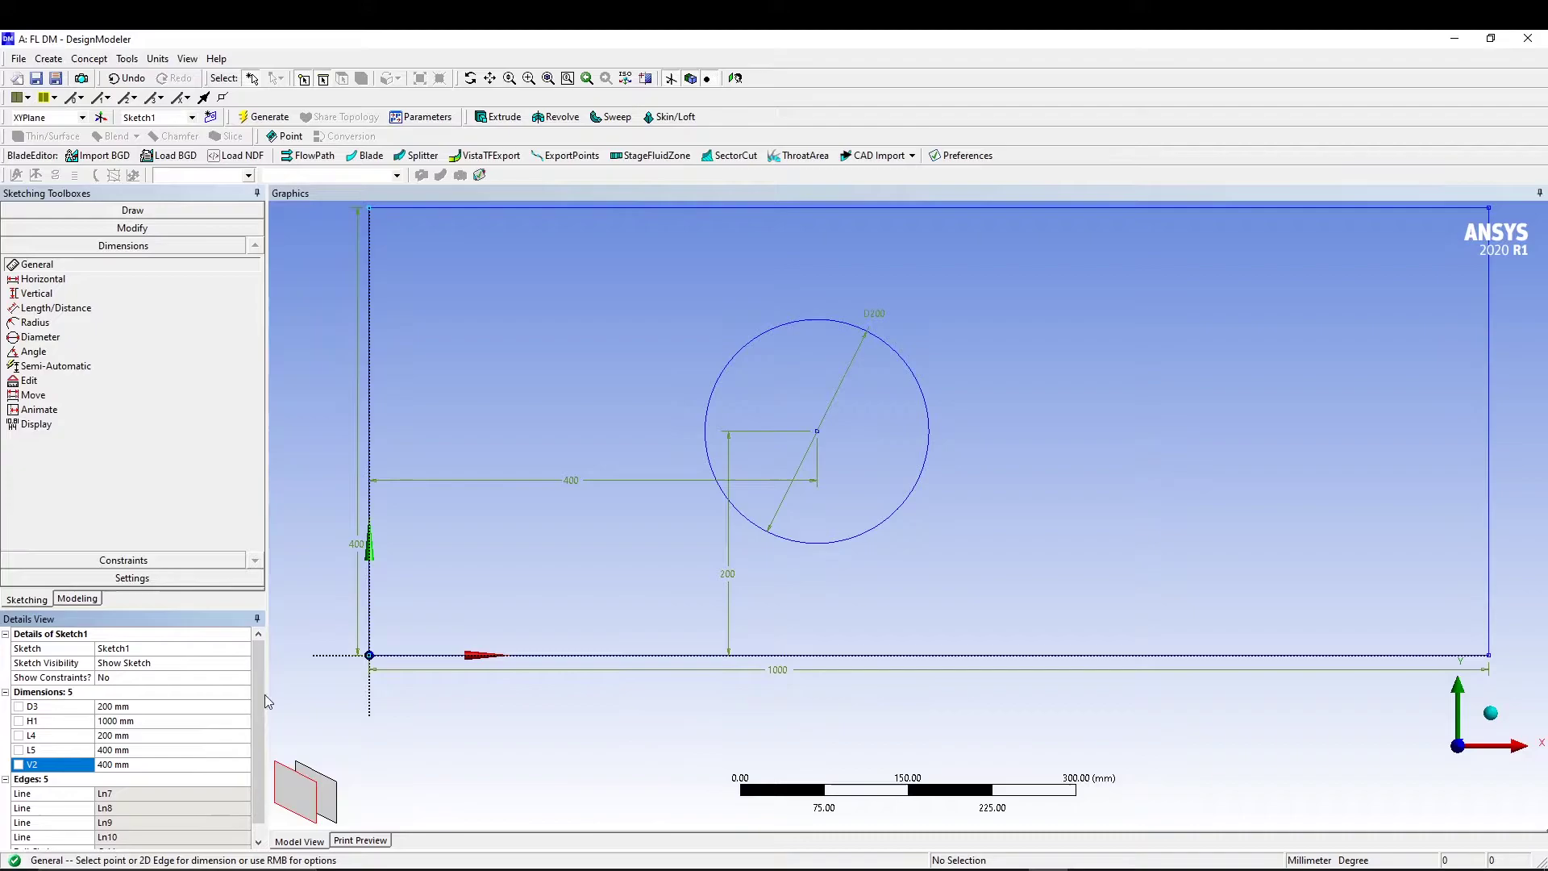
pyautogui.click(138, 749)
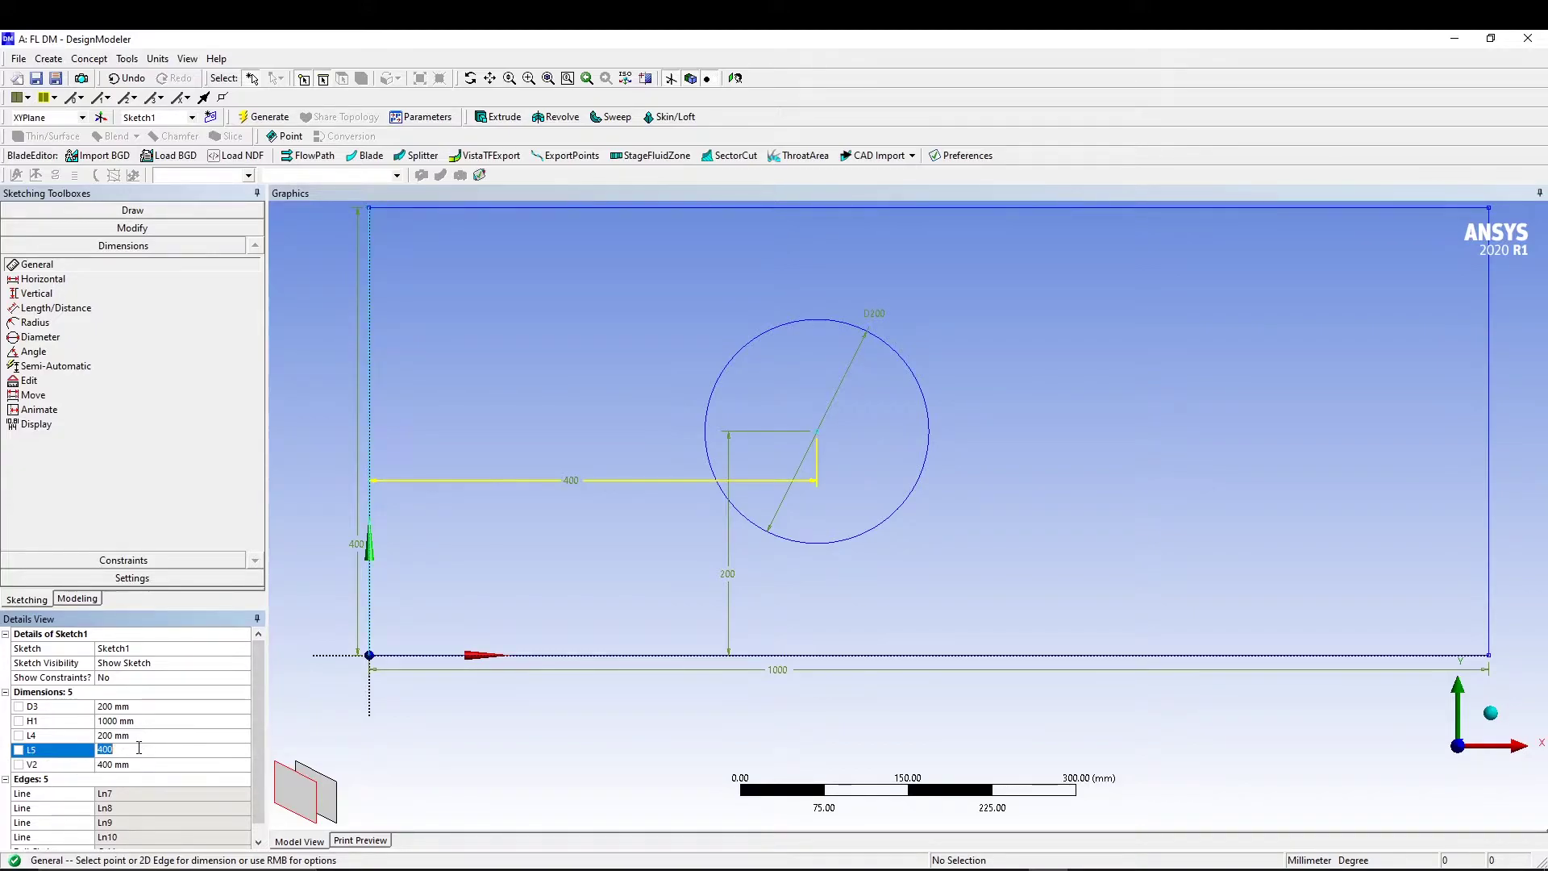
pyautogui.write('500')
pyautogui.press('Return')
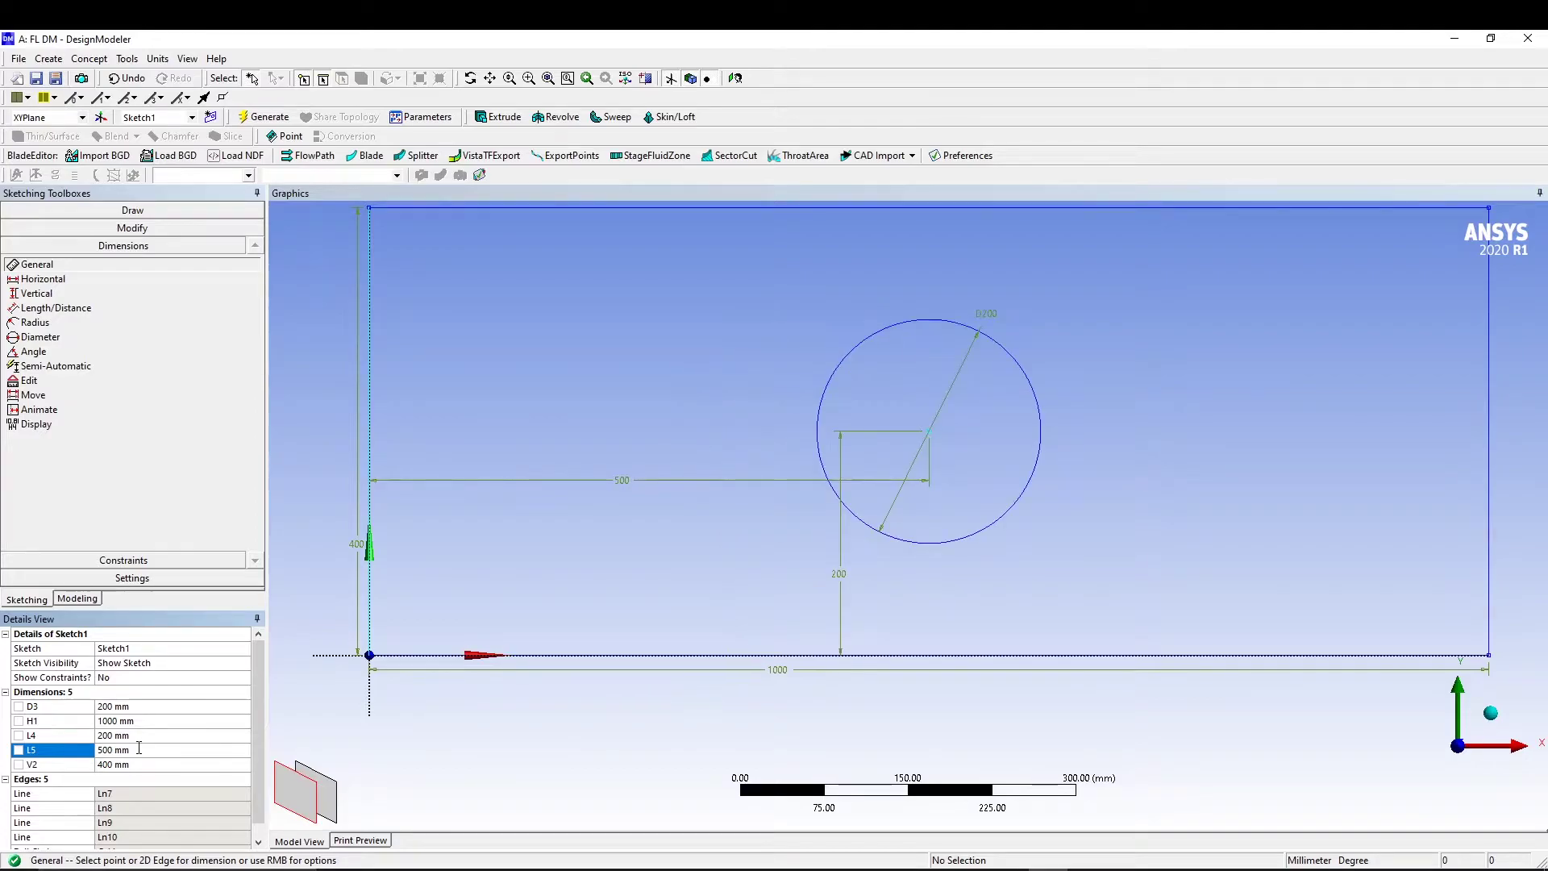
# Extrude Sketch1 to a 10 mm depth and generate the solid plate with its hole
pyautogui.moveTo(780, 520)
pyautogui.mouseDown(button='middle')
pyautogui.moveTo(777, 543)
pyautogui.moveTo(594, 518)
pyautogui.moveTo(674, 518)
pyautogui.mouseUp(button='middle')
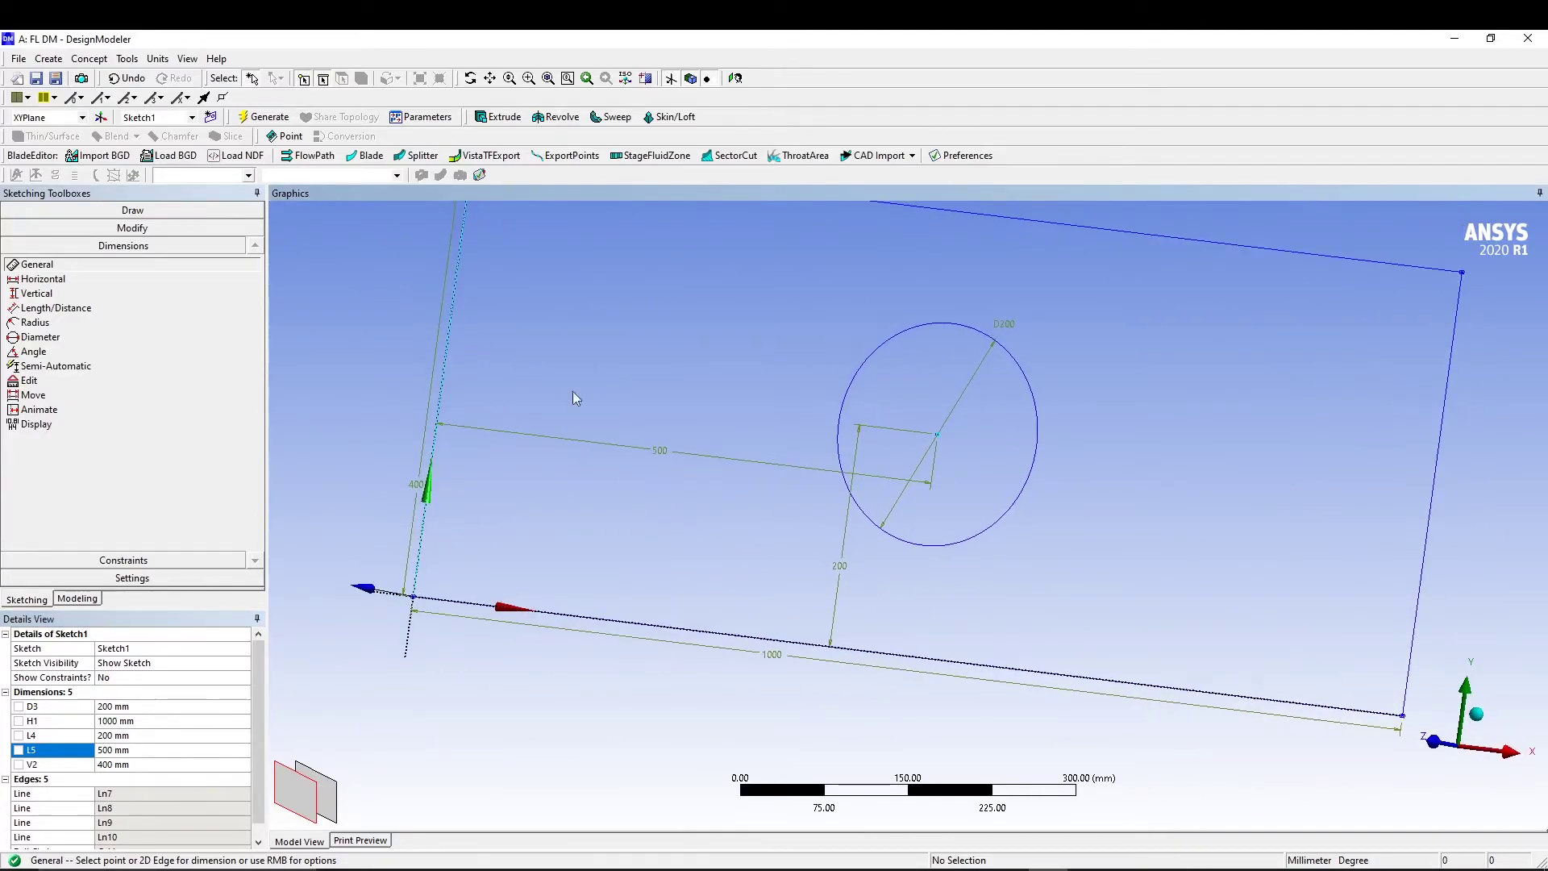
pyautogui.click(497, 116)
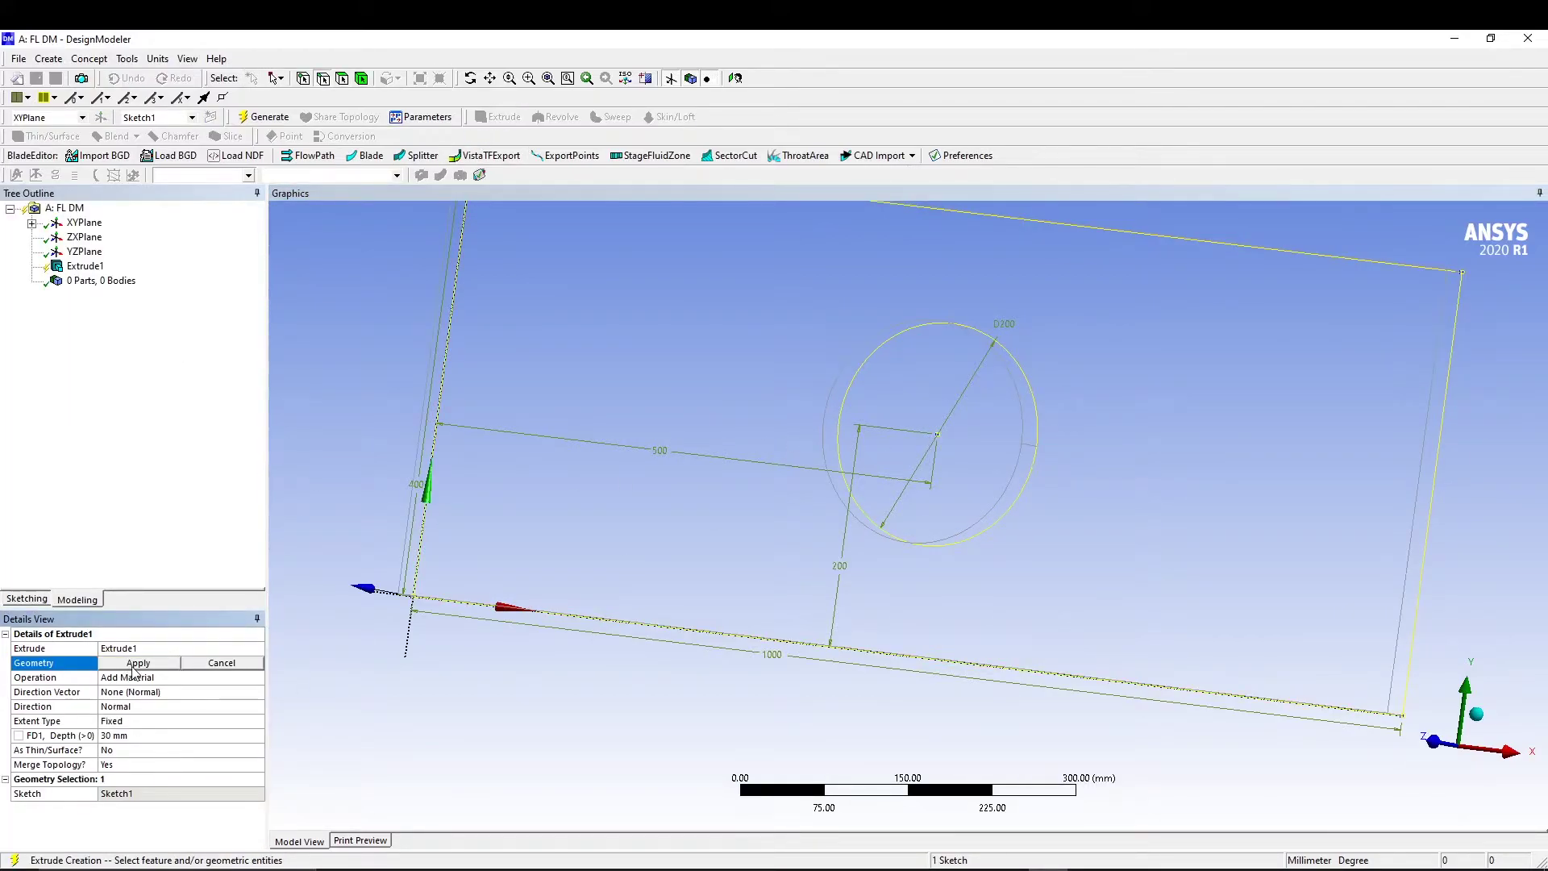
pyautogui.click(136, 663)
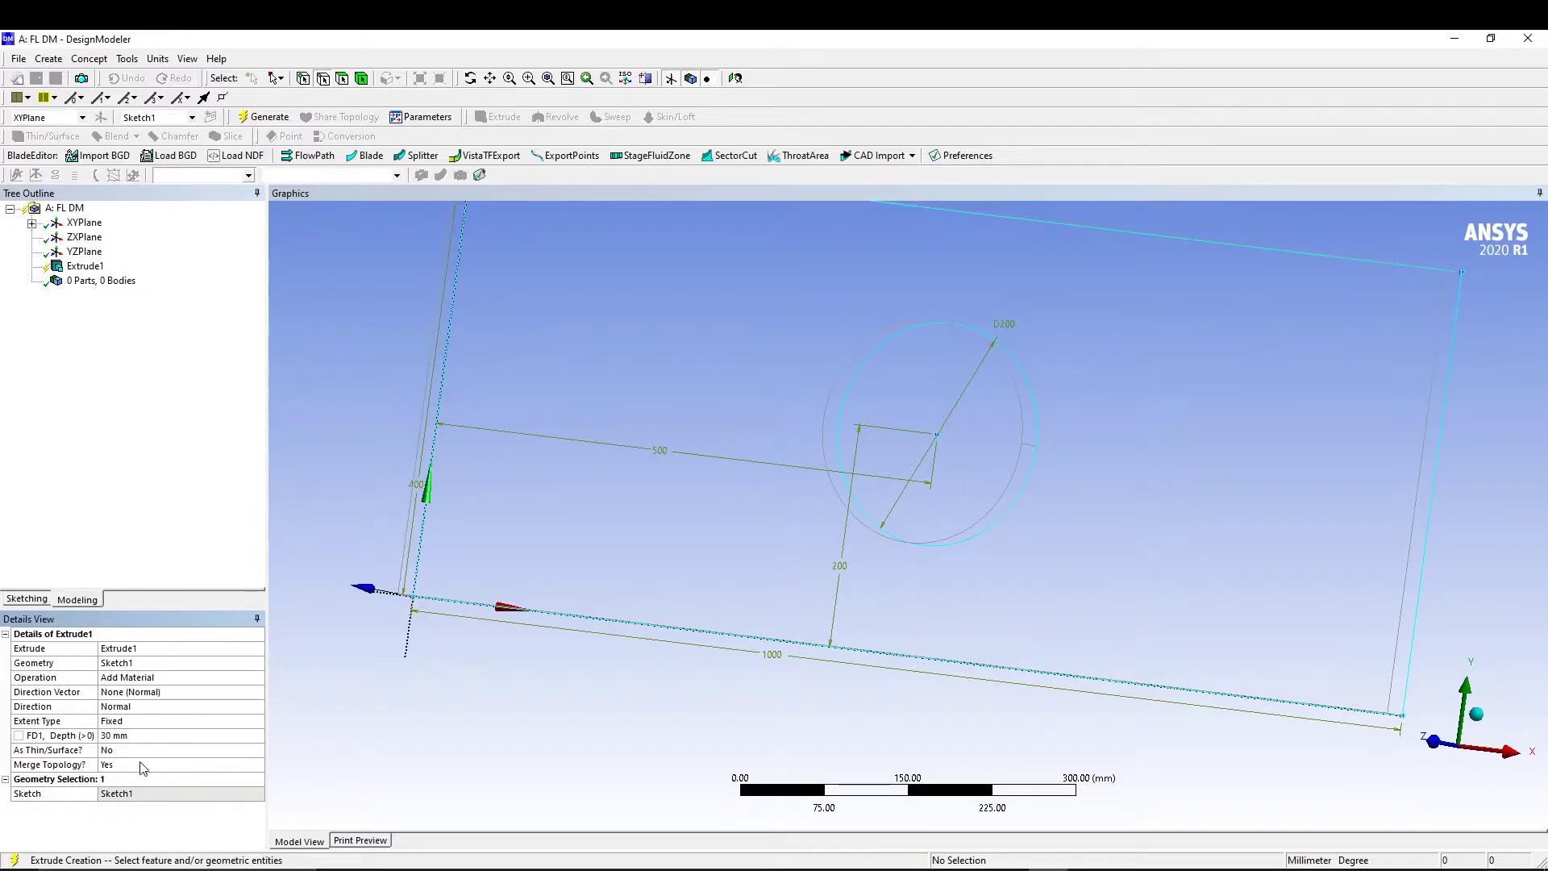
pyautogui.click(157, 737)
pyautogui.write('10')
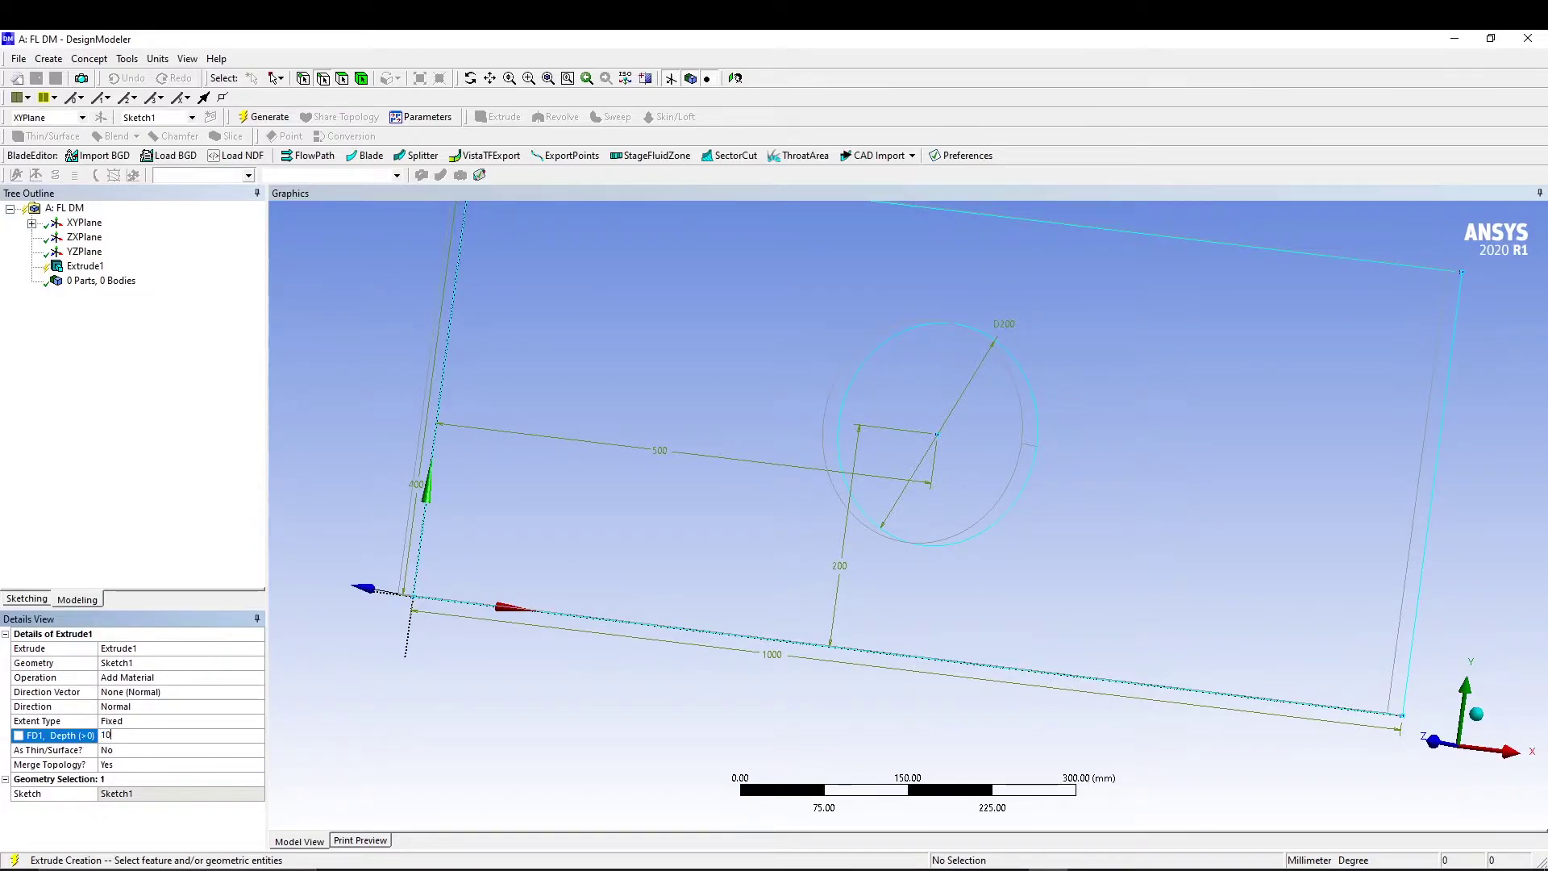
pyautogui.press('Return')
pyautogui.click(264, 117)
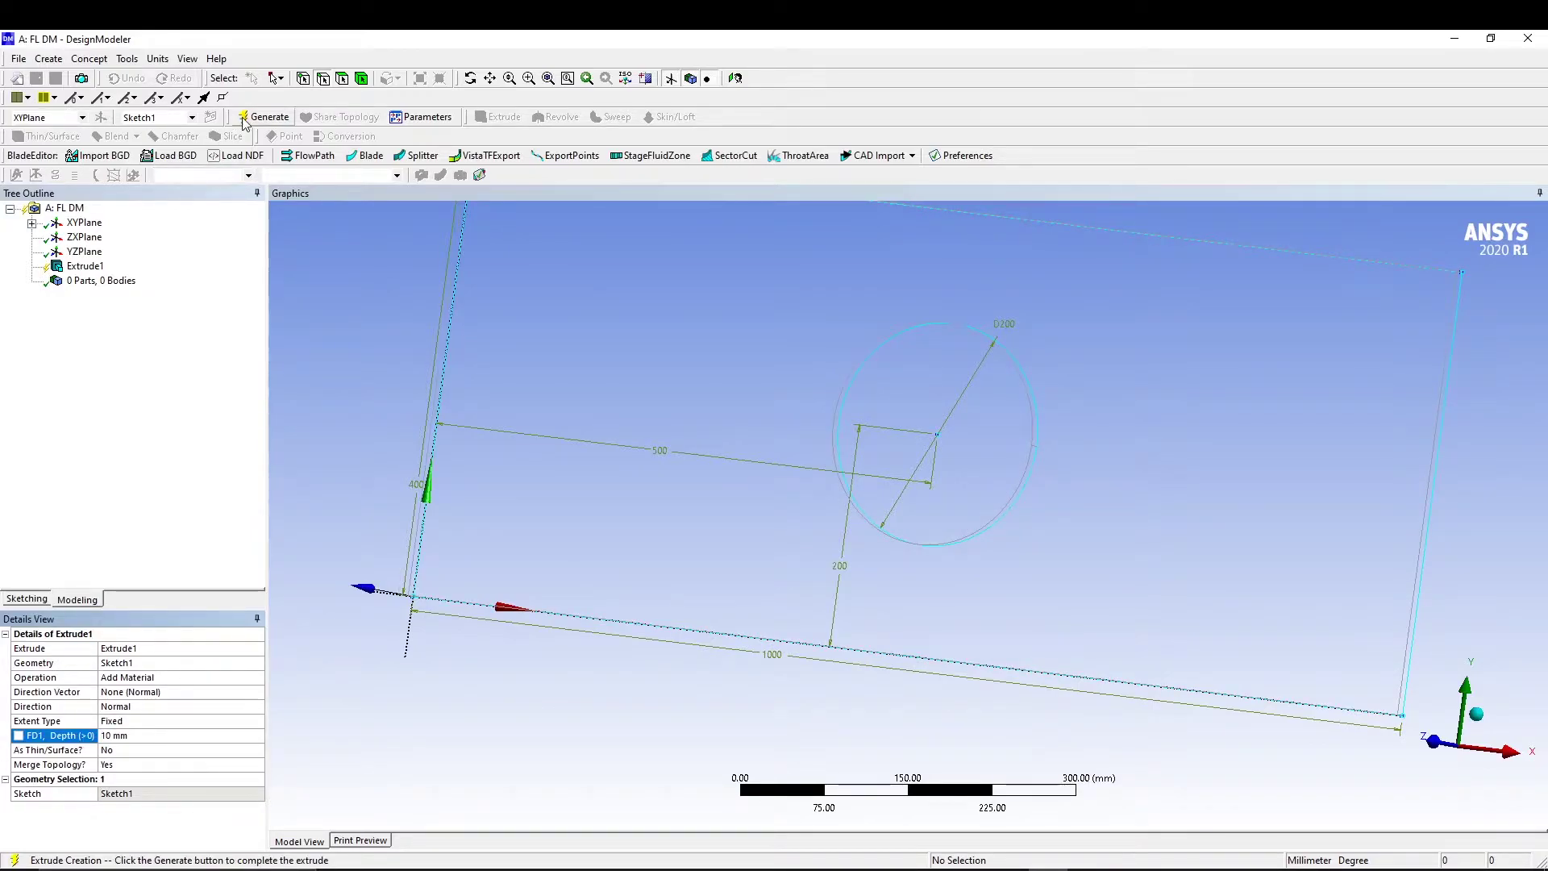
pyautogui.moveTo(480, 335); pyautogui.dragTo(709, 331, button='middle')
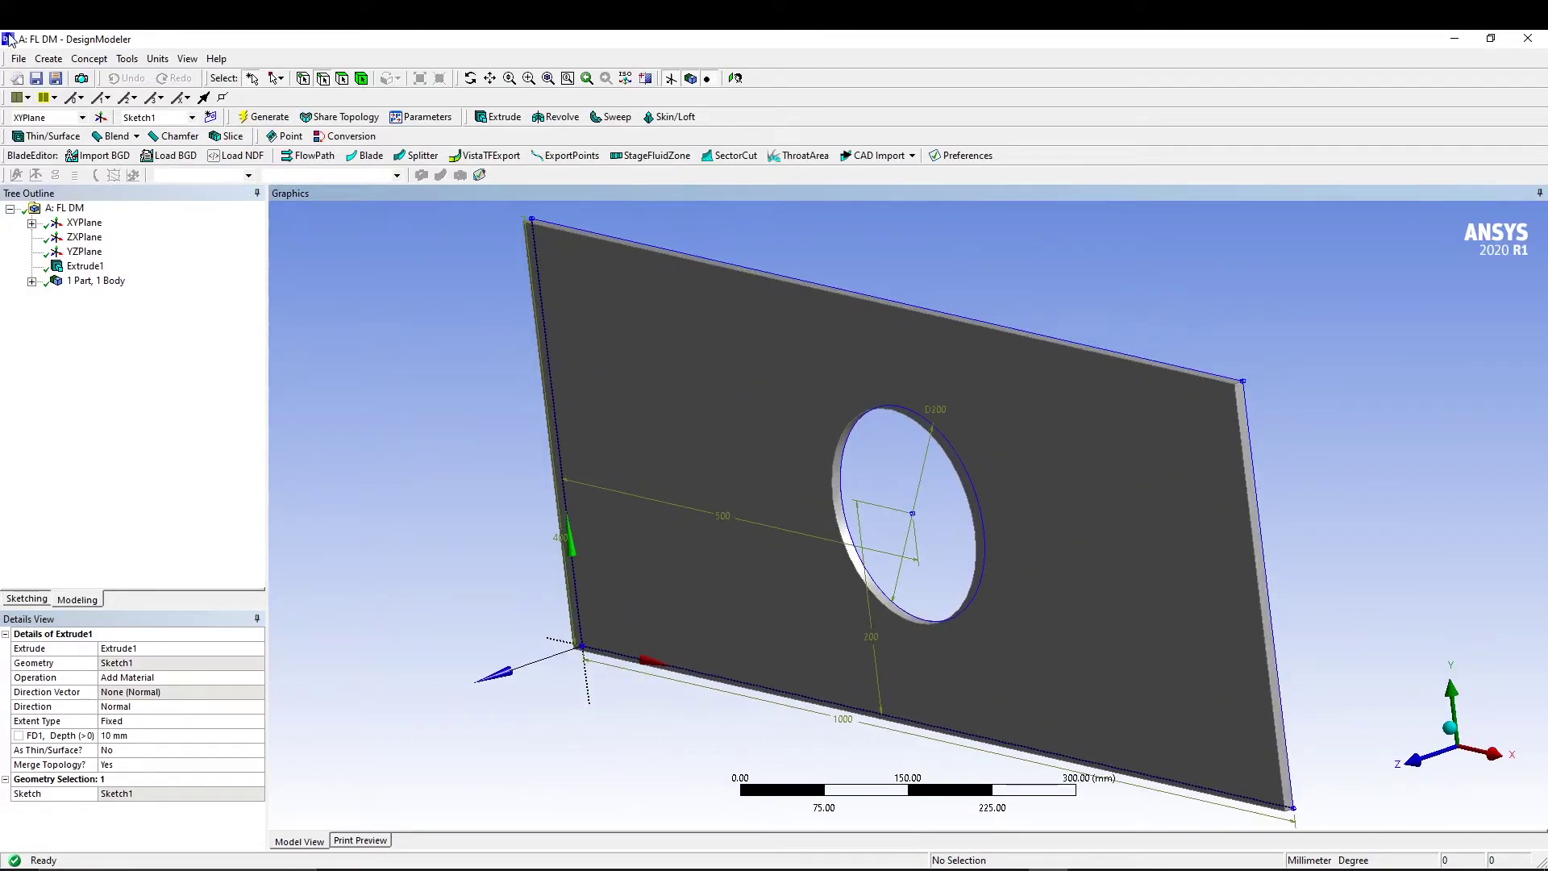
# Leave DesignModeler and launch Mechanical from the FL DM Model cell
pyautogui.click(17, 58)
pyautogui.press('Escape')
pyautogui.hotkey('alt', 'Tab')
pyautogui.doubleClick(331, 235)
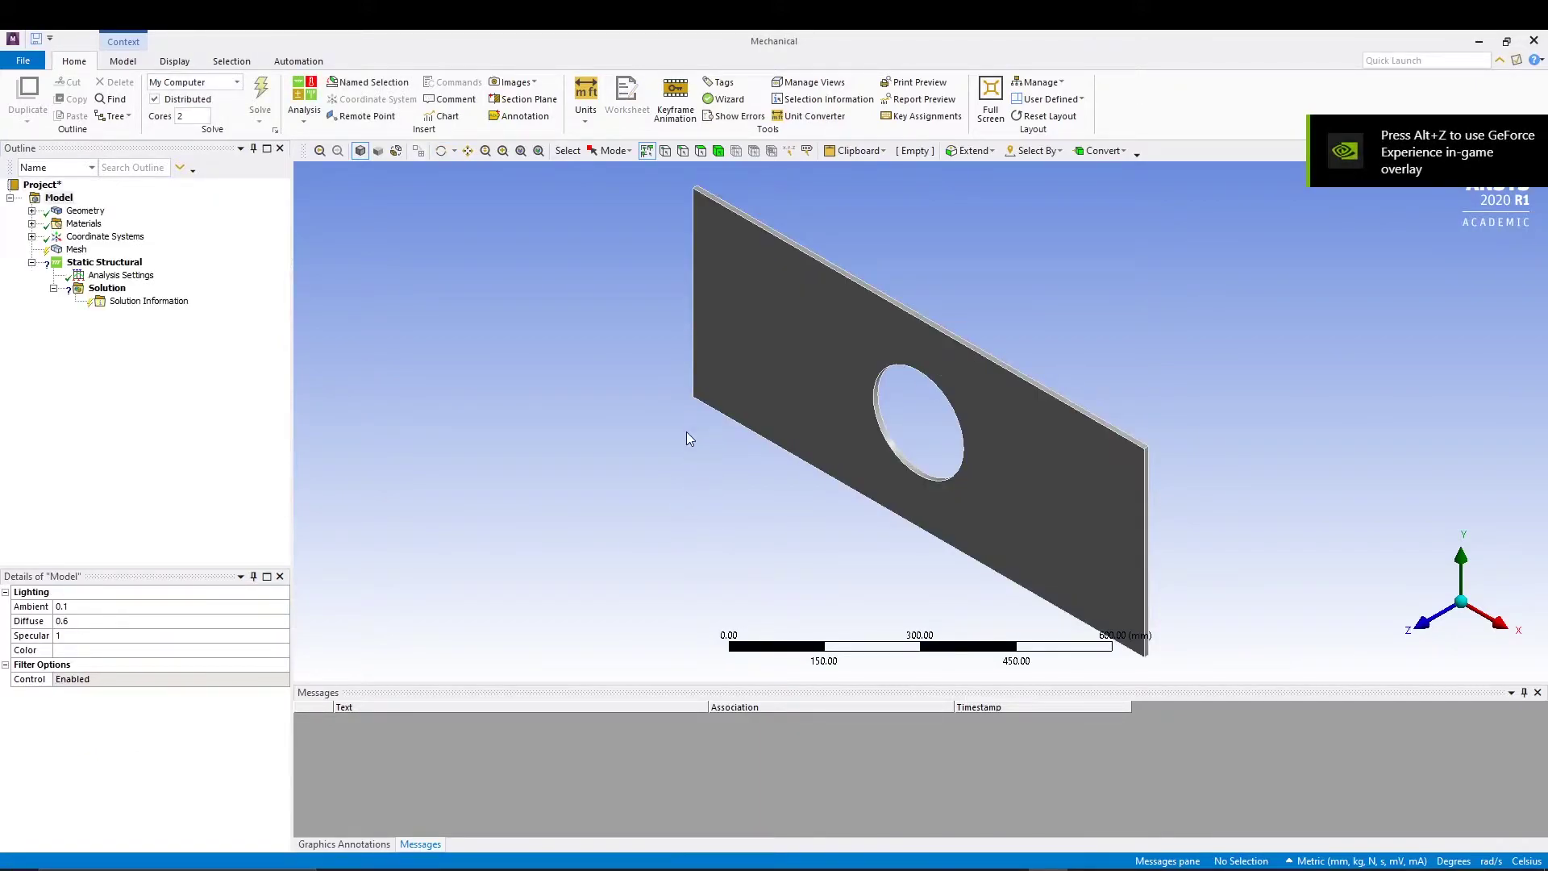
# Keep the Metric (mm, kg, N, s, mV, mA) unit system active
pyautogui.moveTo(686, 485); pyautogui.dragTo(934, 503, button='middle')
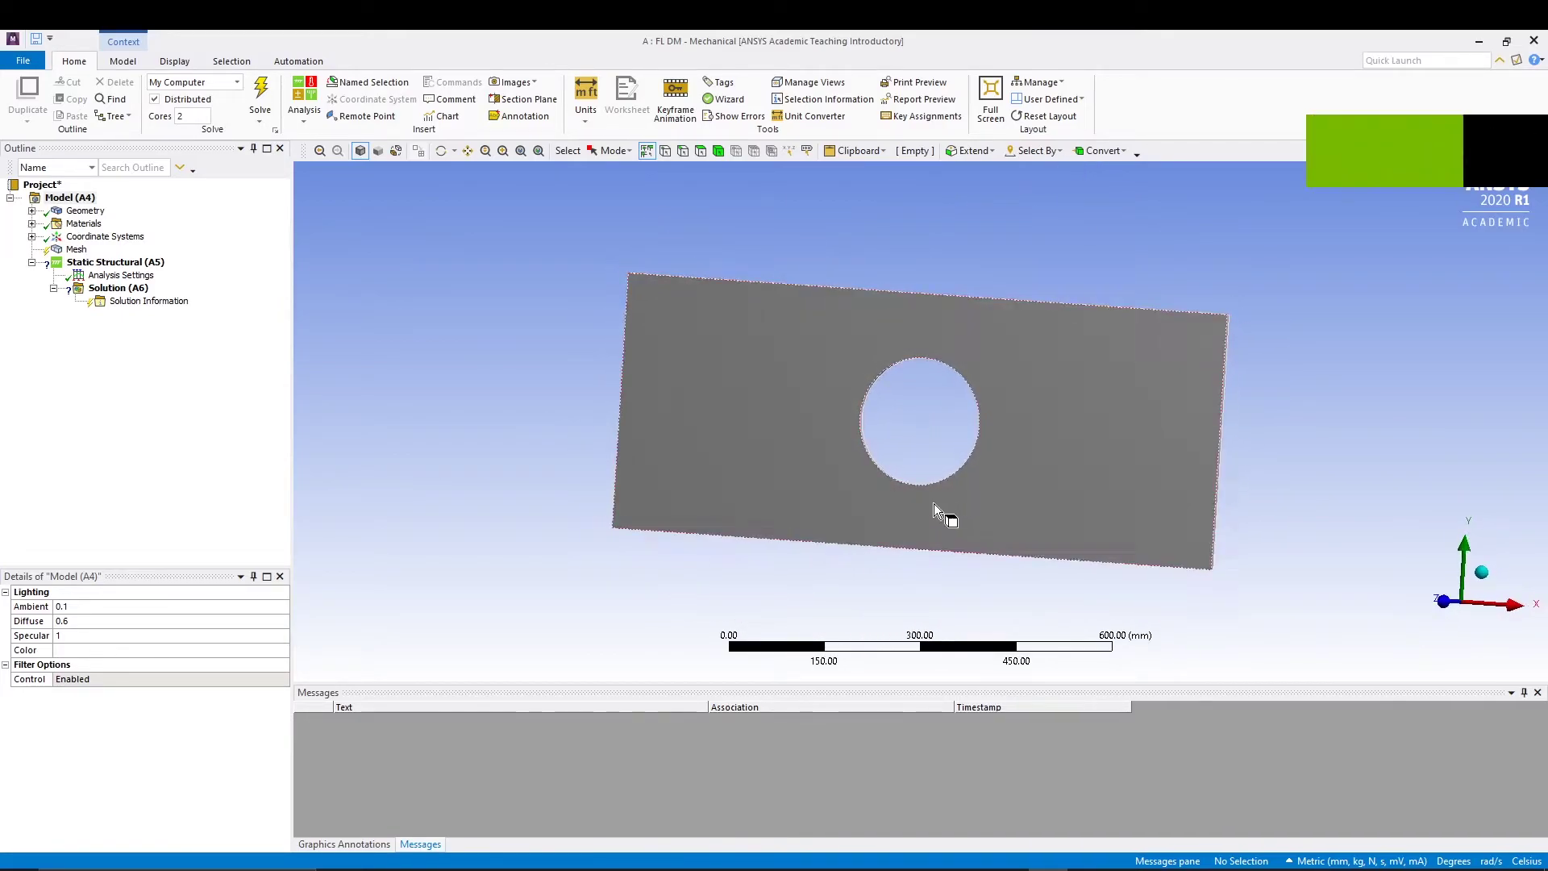
pyautogui.click(587, 101)
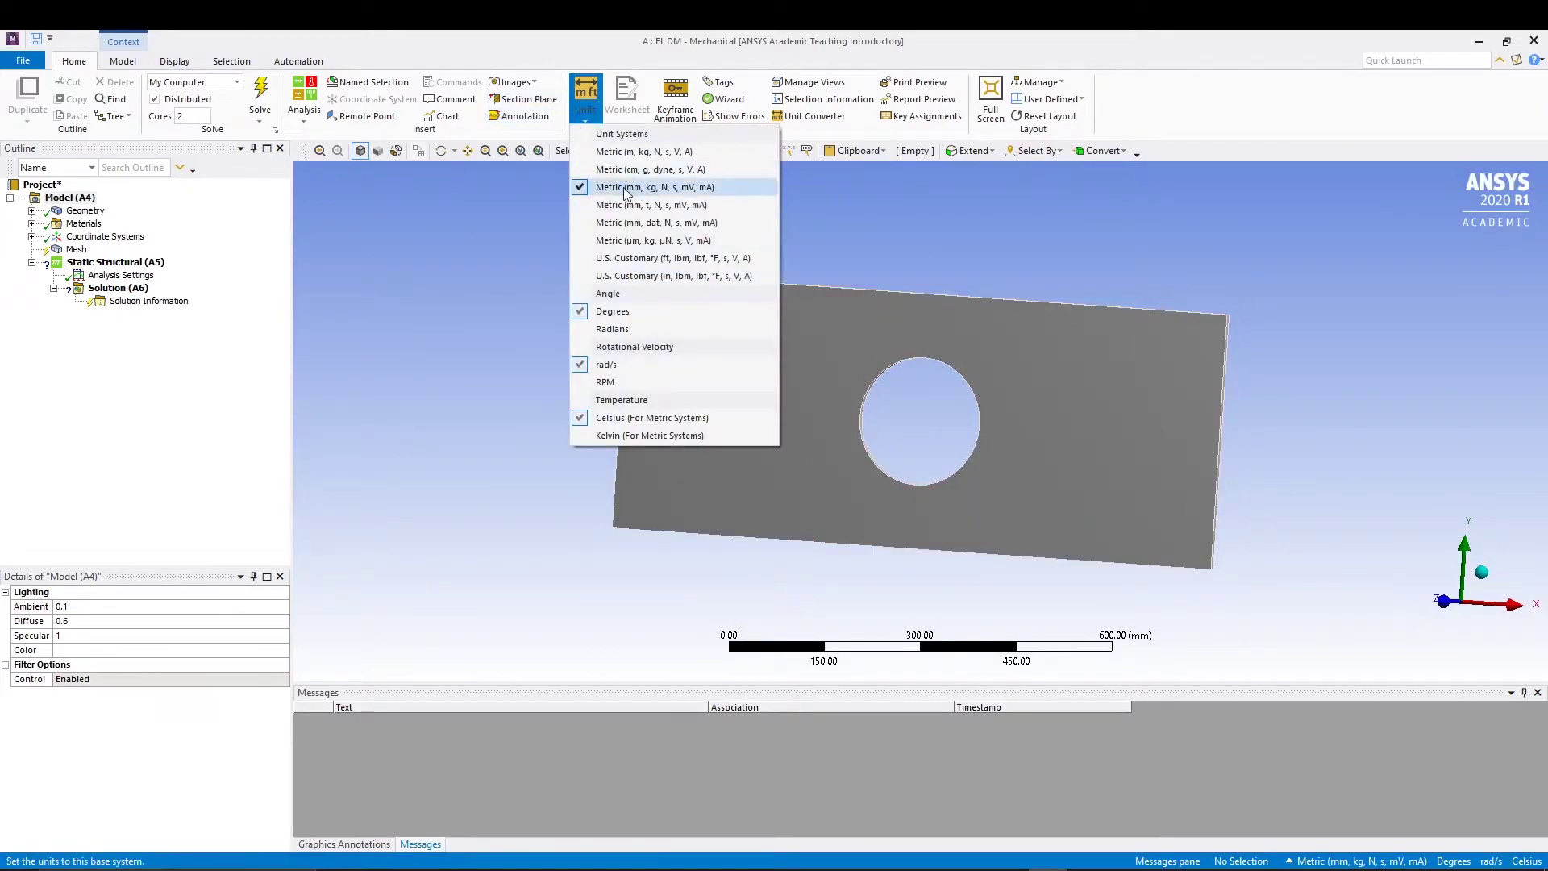
pyautogui.click(582, 116)
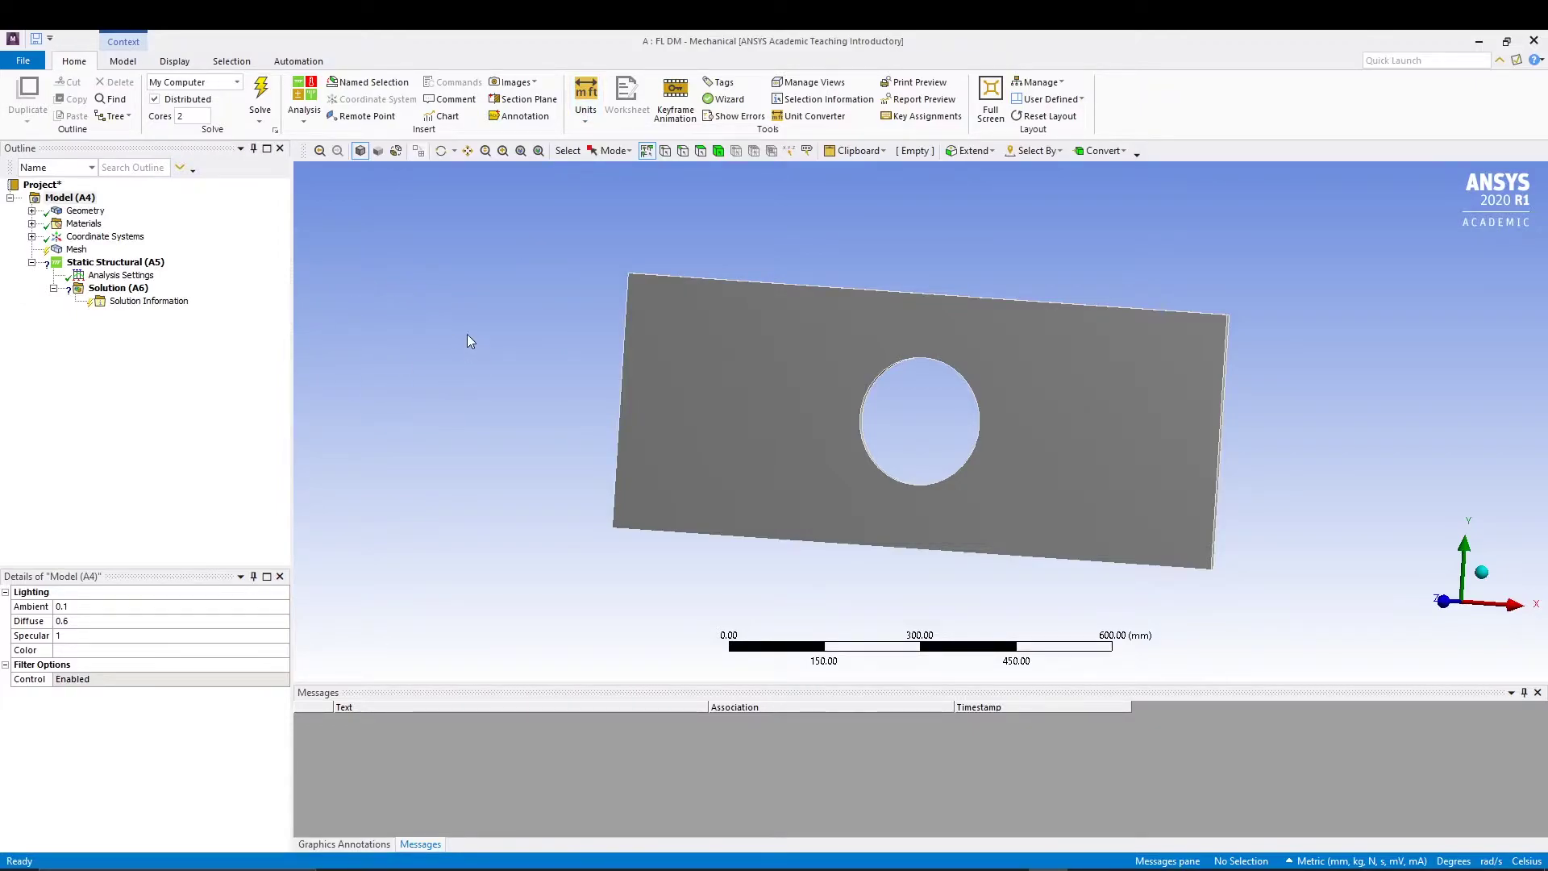
# Open the Wizard panel and switch it to the Fatigue Analysis wizard
pyautogui.click(725, 103)
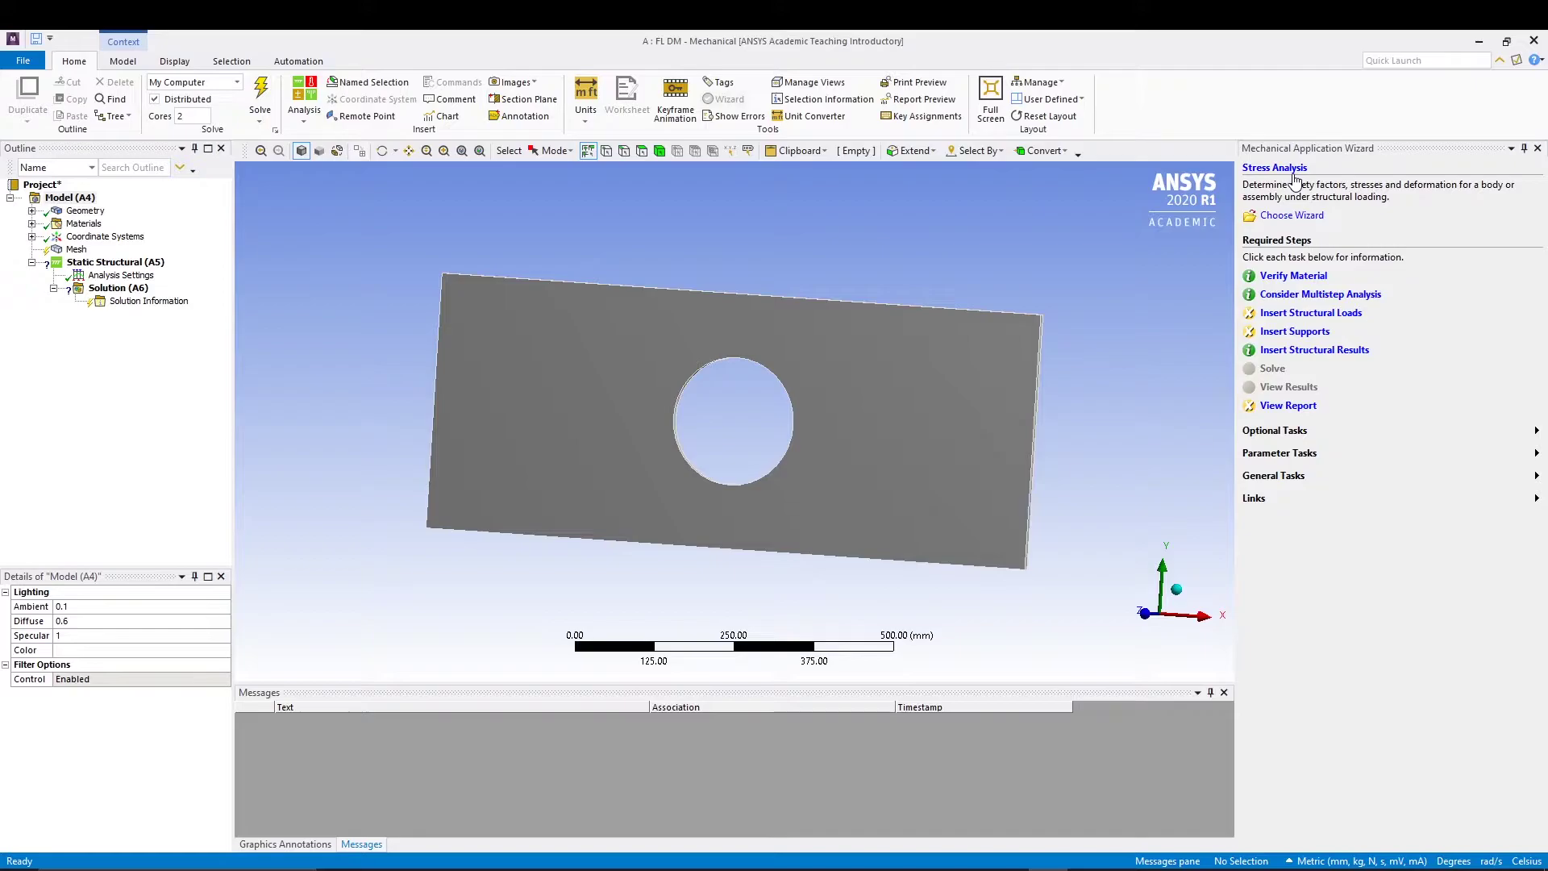
pyautogui.click(1286, 217)
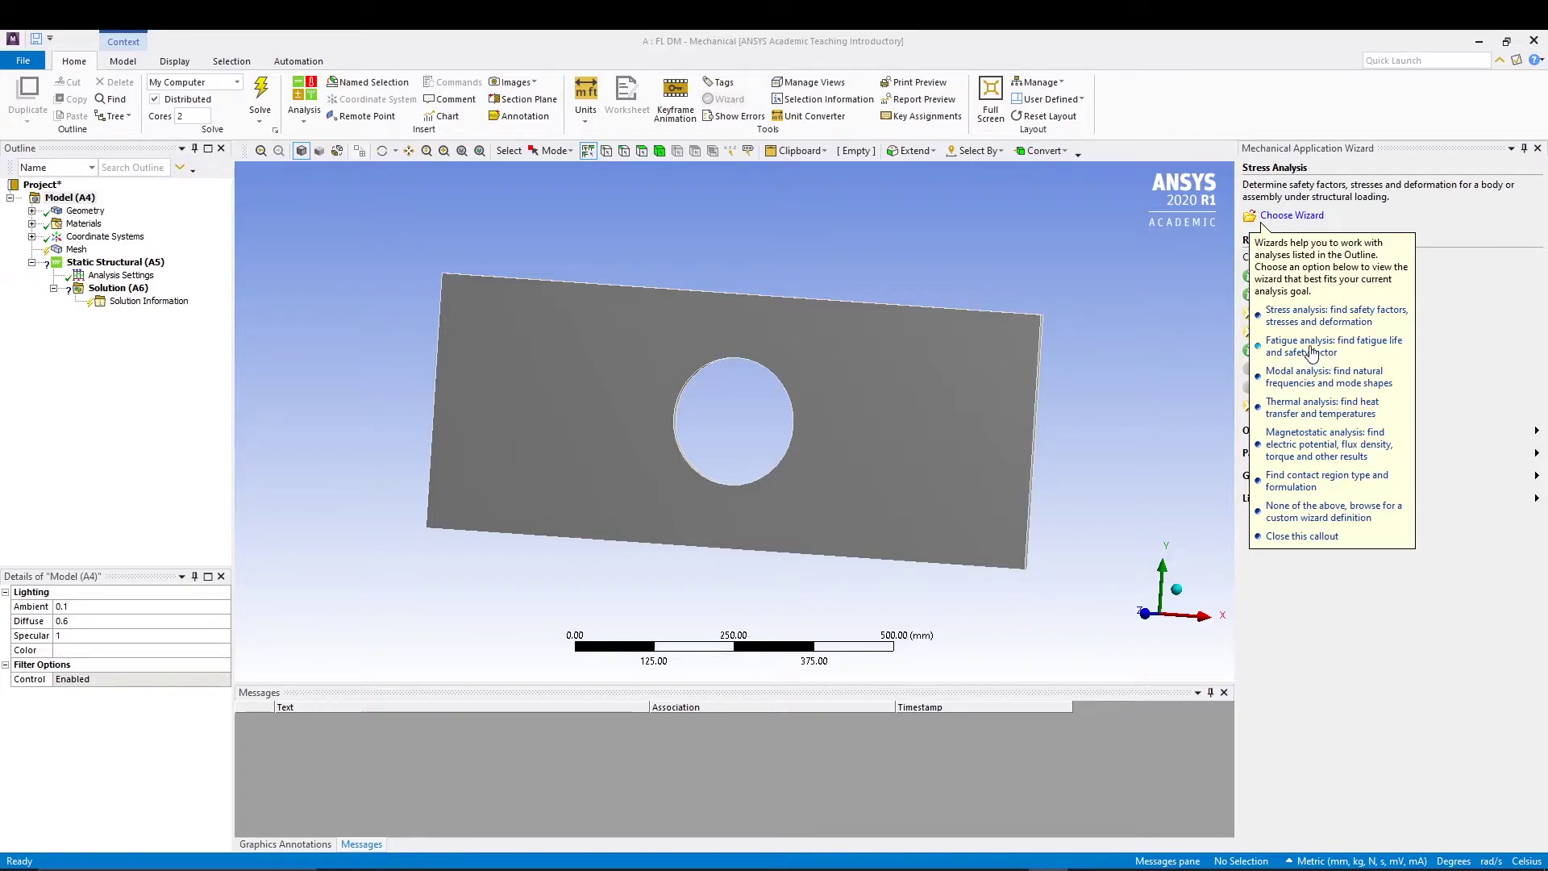
pyautogui.click(1311, 353)
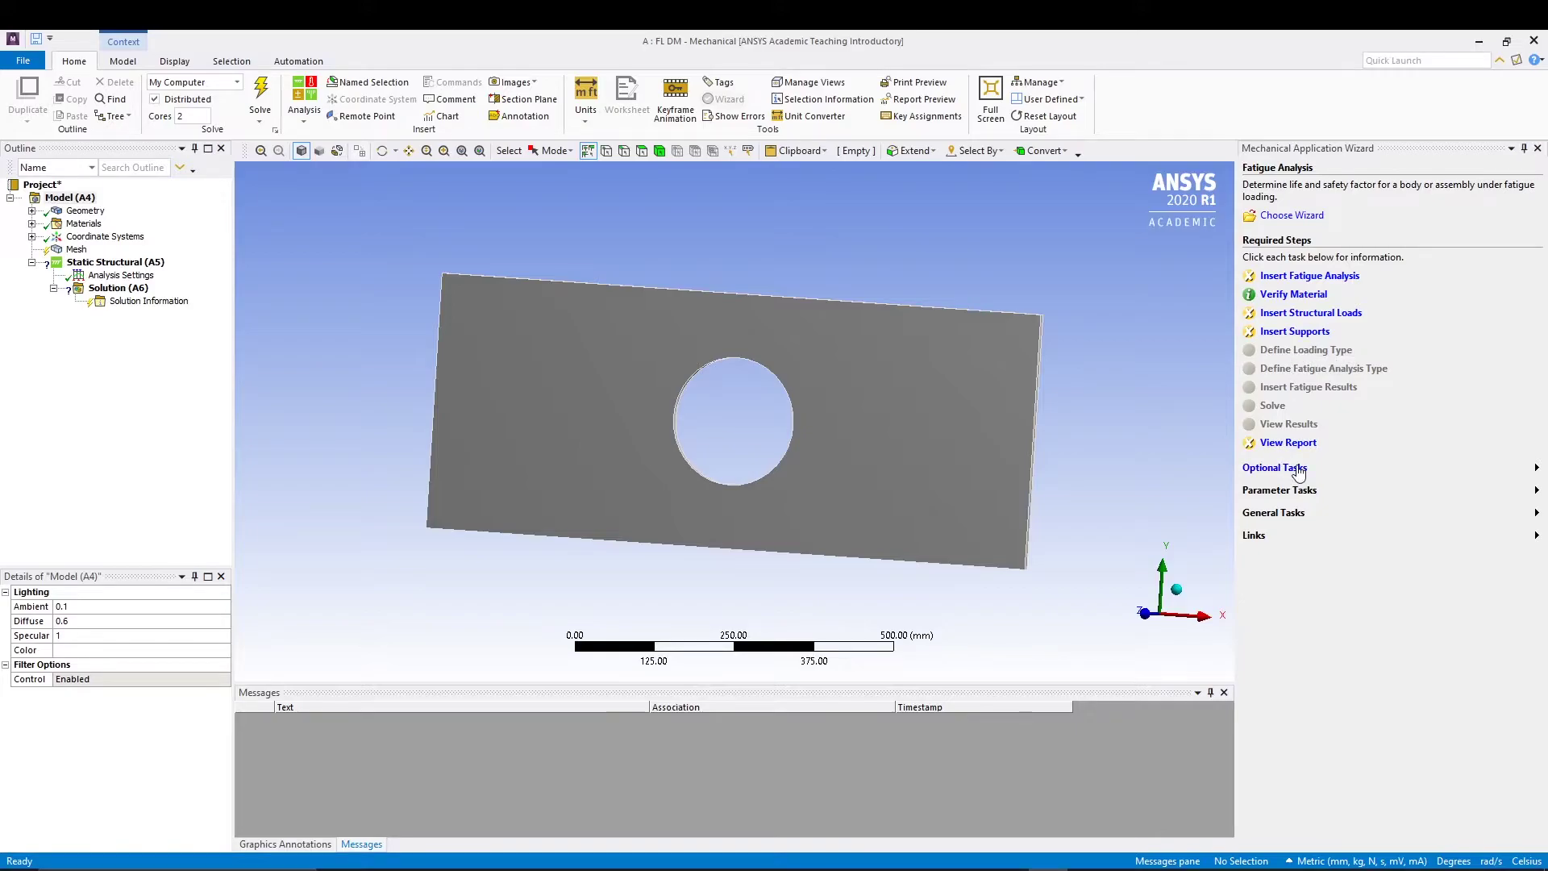
# Insert a Pressure load under the Static Structural analysis
pyautogui.click(96, 453)
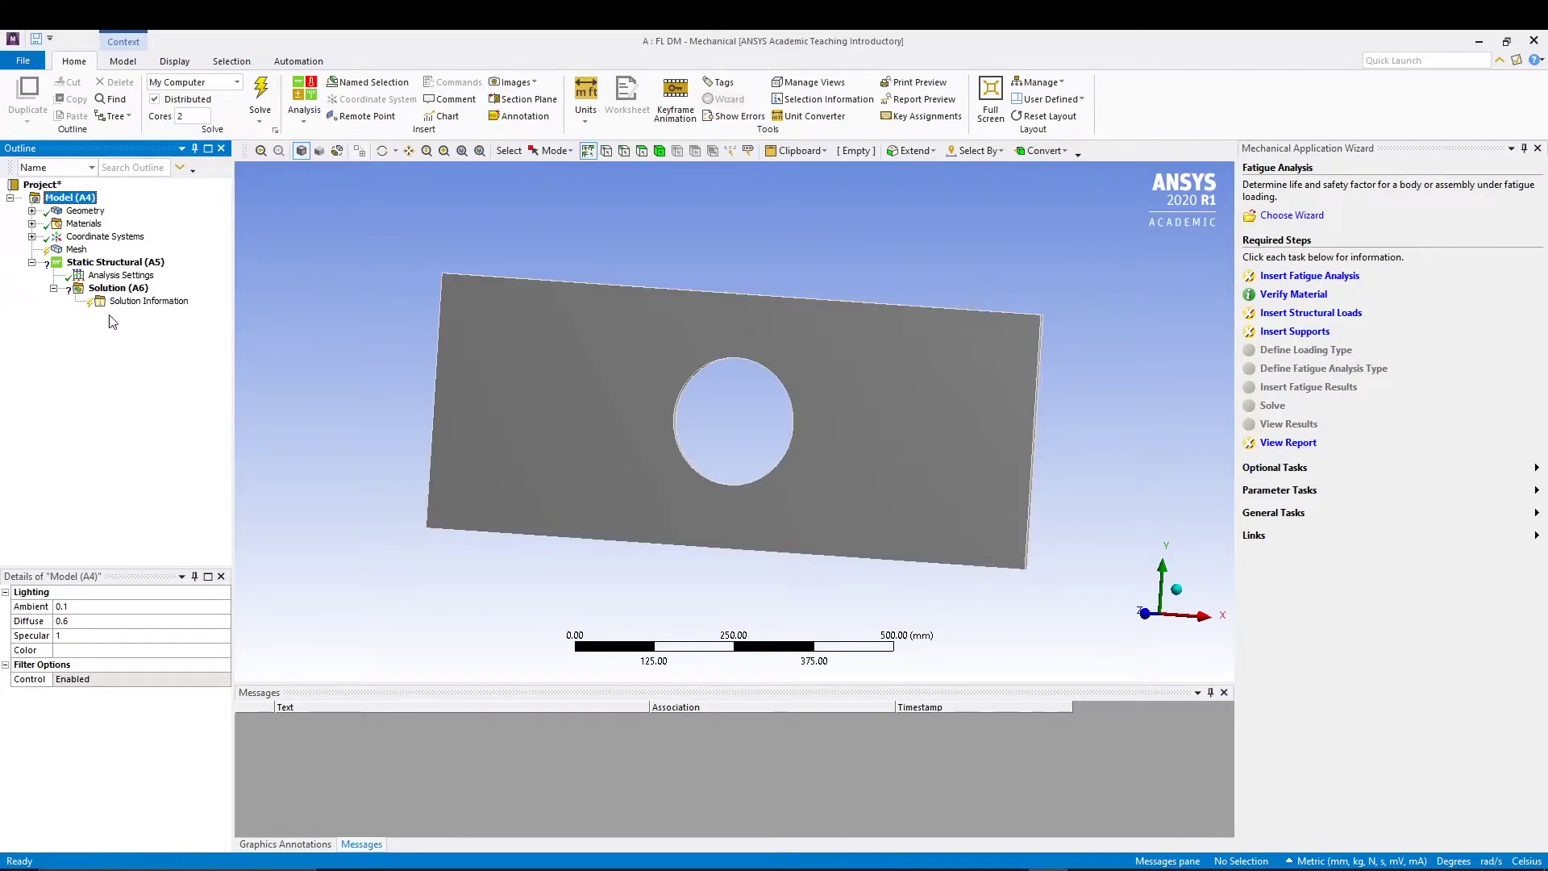
pyautogui.click(121, 263)
pyautogui.rightClick(125, 270)
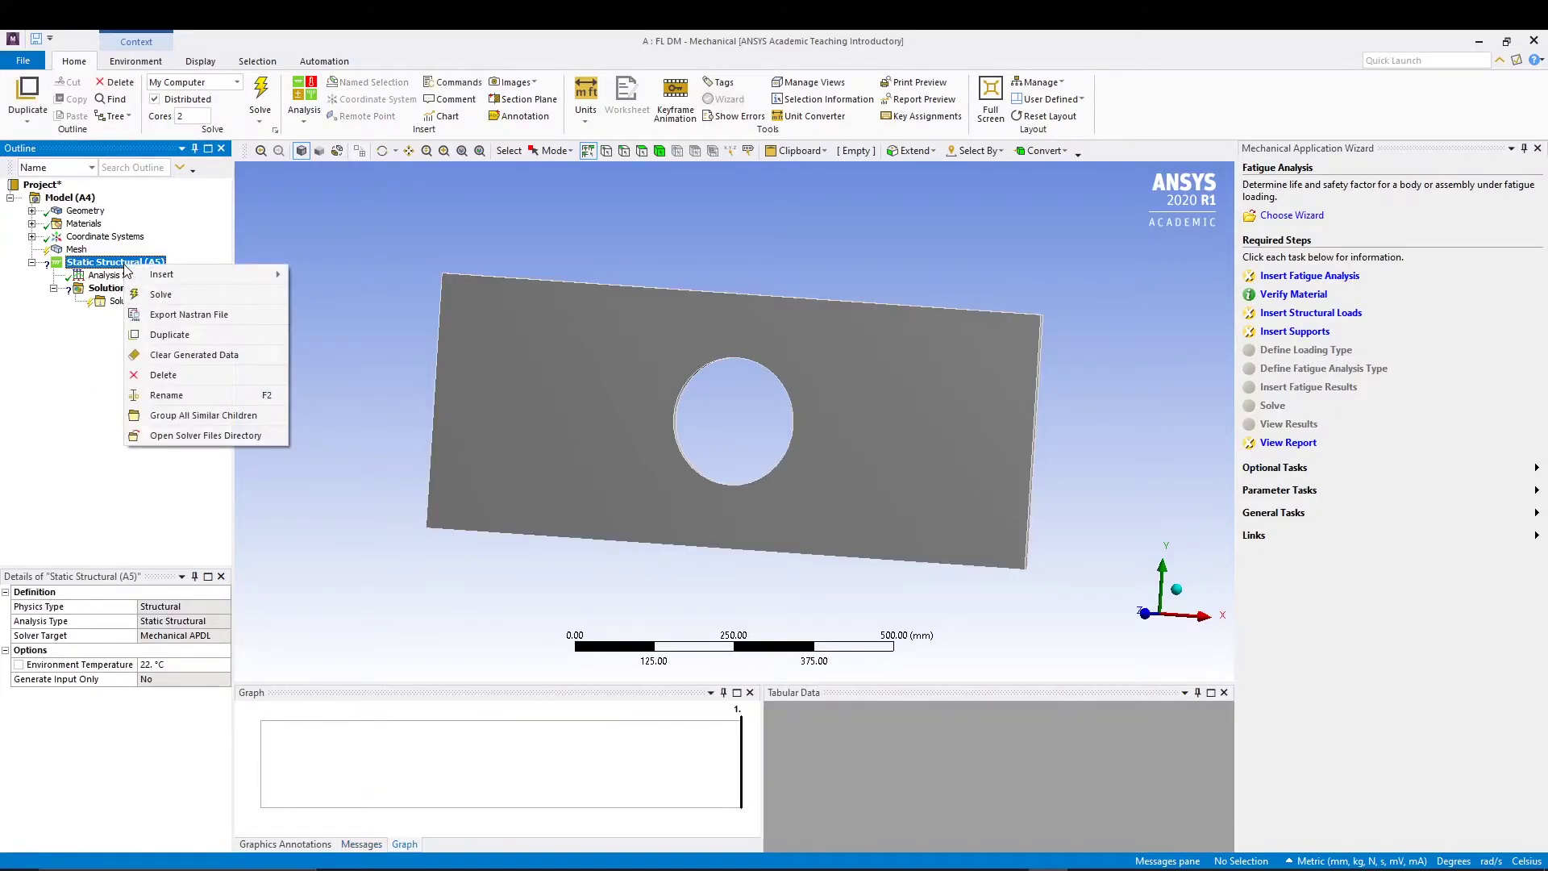
pyautogui.moveTo(185, 274)
pyautogui.click(337, 324)
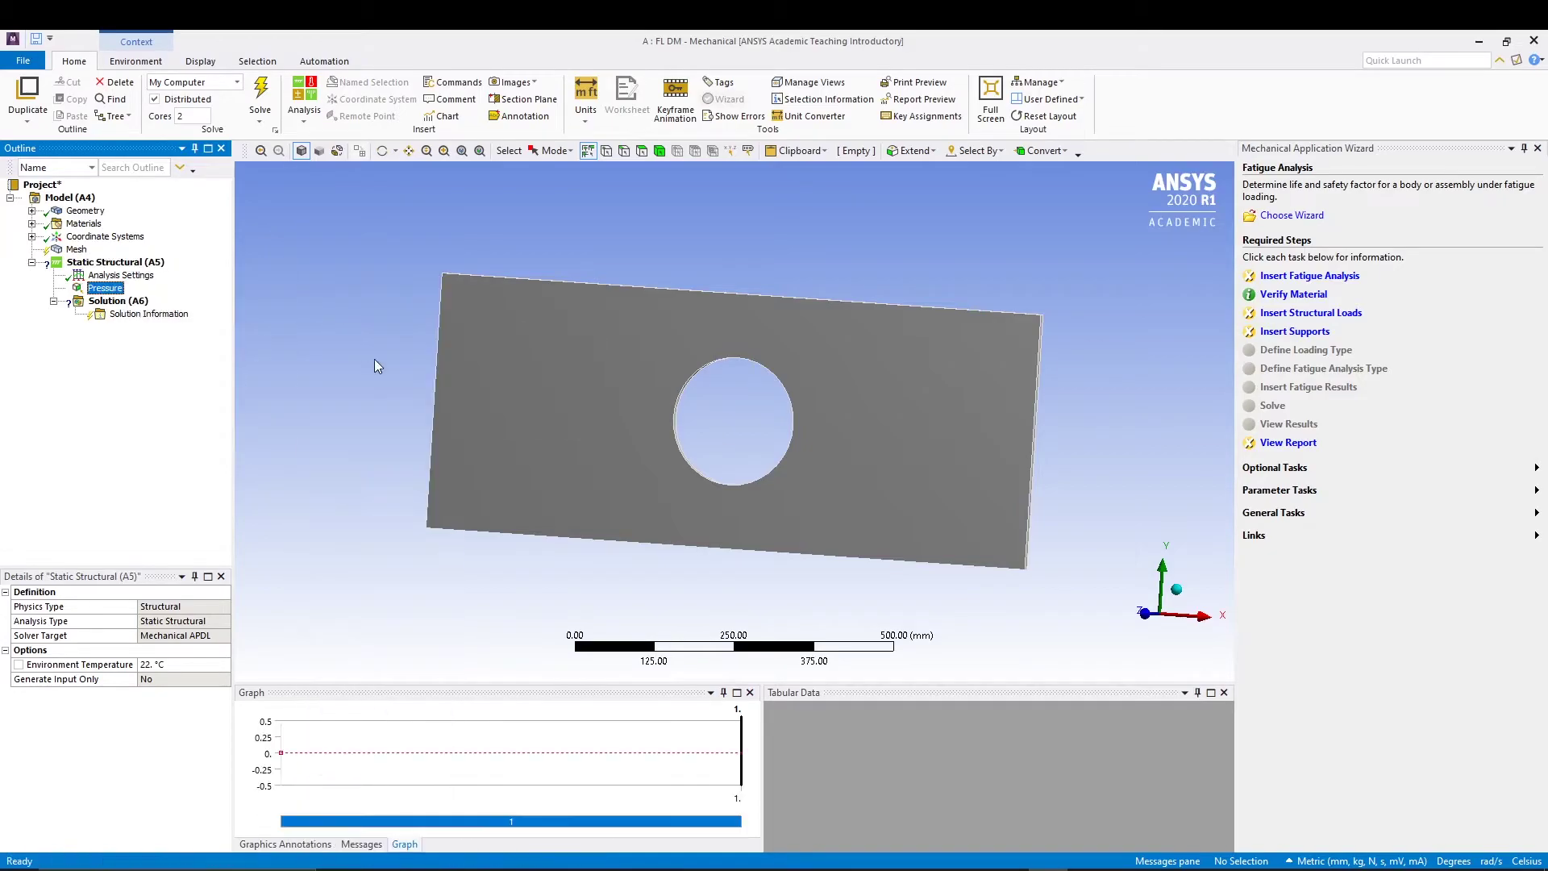
# Apply the pressure to both plate end faces with a magnitude of -30 MPa
pyautogui.moveTo(1081, 432); pyautogui.dragTo(949, 434, button='middle')
pyautogui.scroll(5, 943, 424)
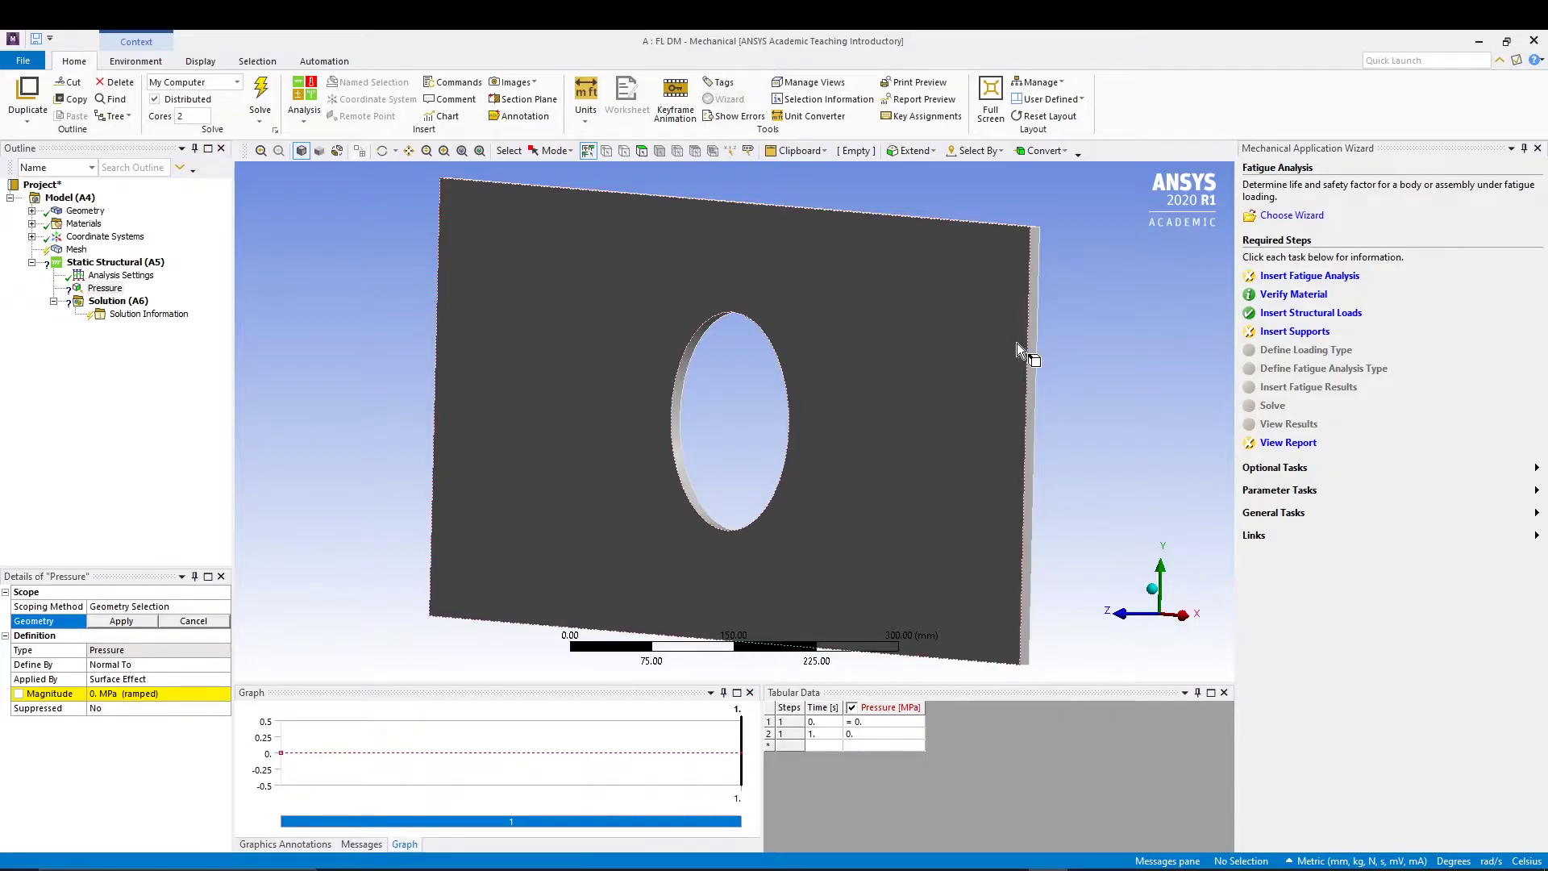
pyautogui.click(641, 152)
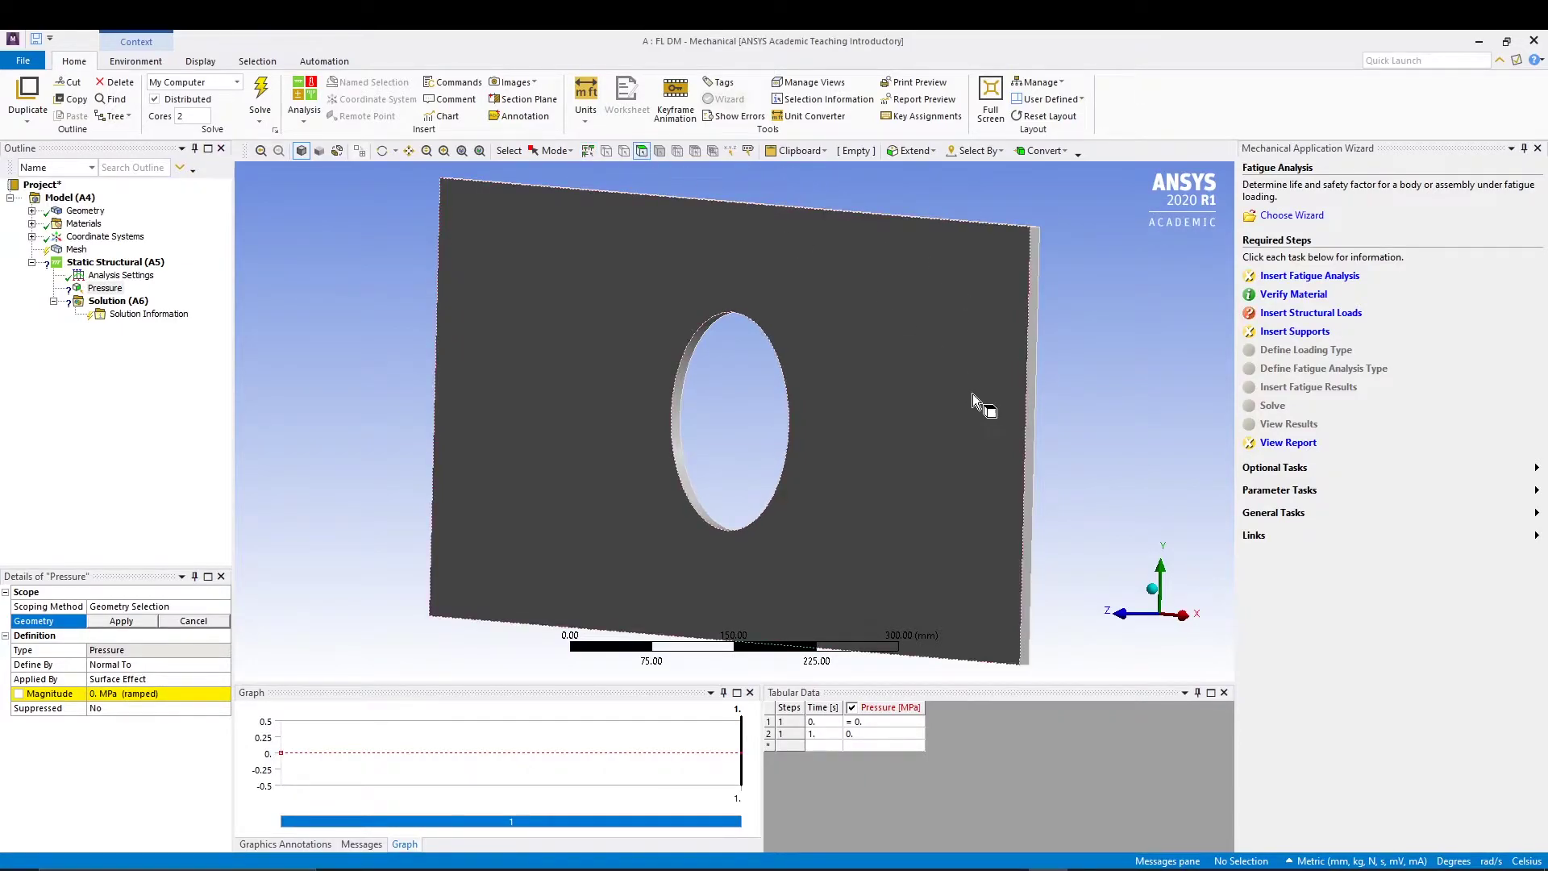
pyautogui.click(1031, 388)
pyautogui.moveTo(325, 364); pyautogui.dragTo(830, 390, button='middle')
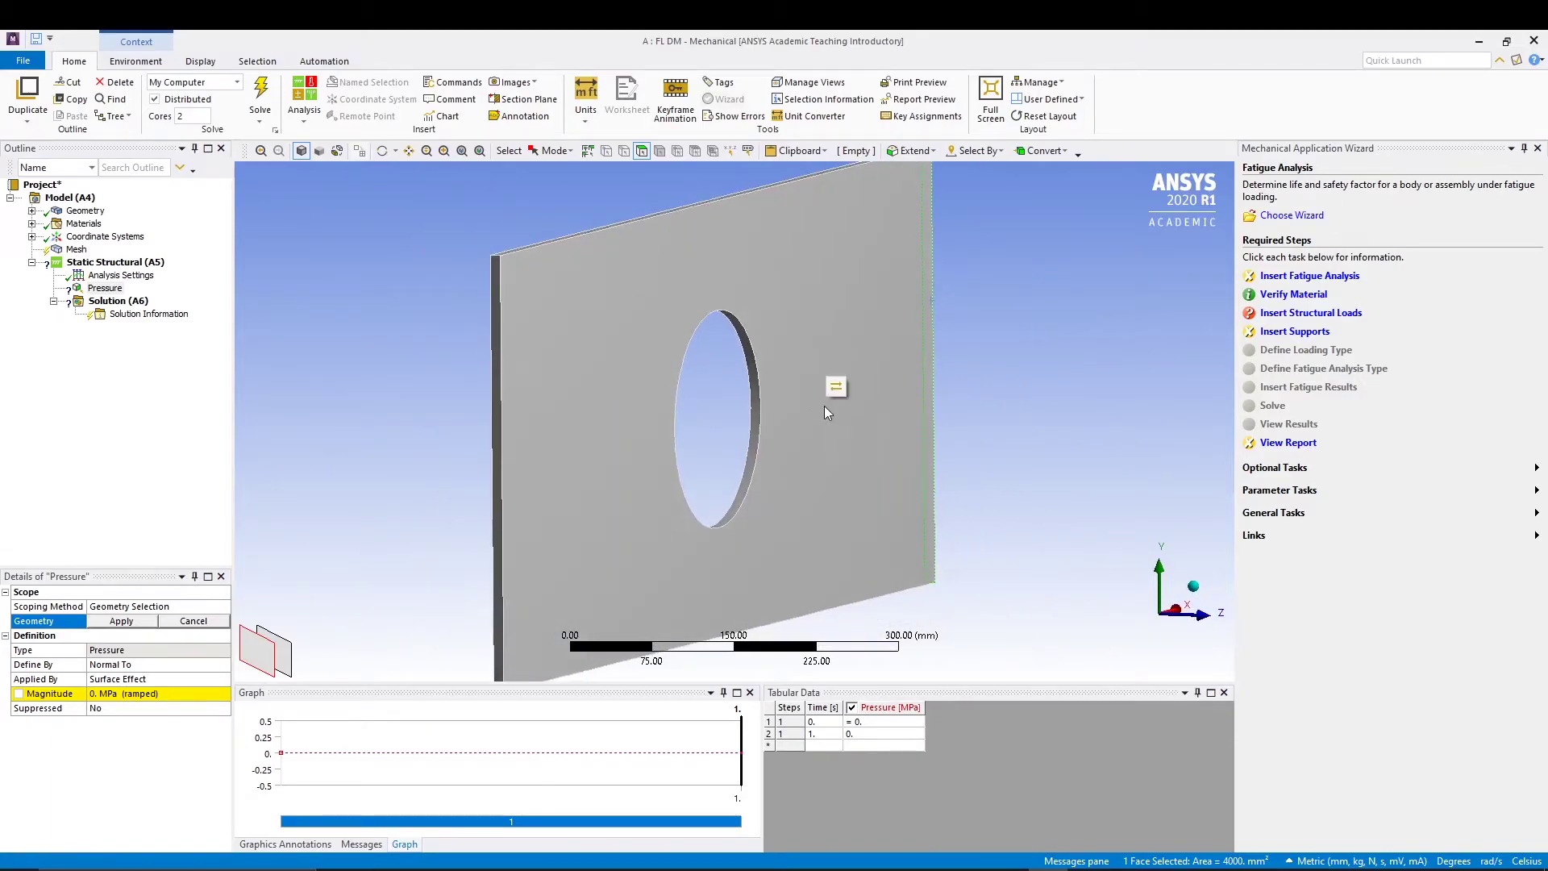
pyautogui.keyDown('ctrl'); pyautogui.click(496, 432); pyautogui.keyUp('ctrl')
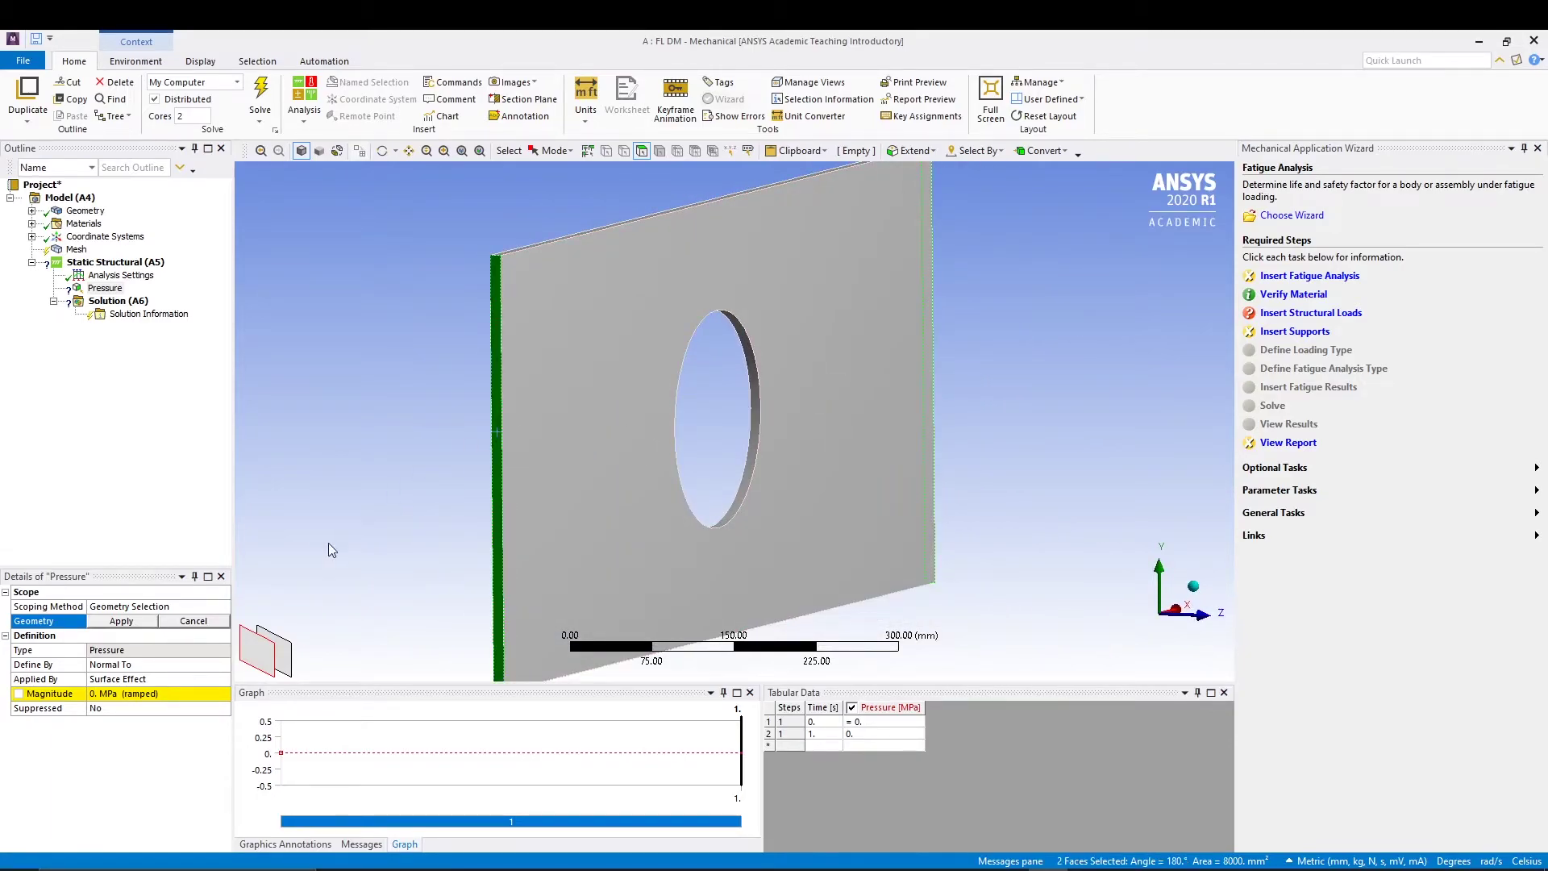
pyautogui.click(122, 621)
pyautogui.click(142, 695)
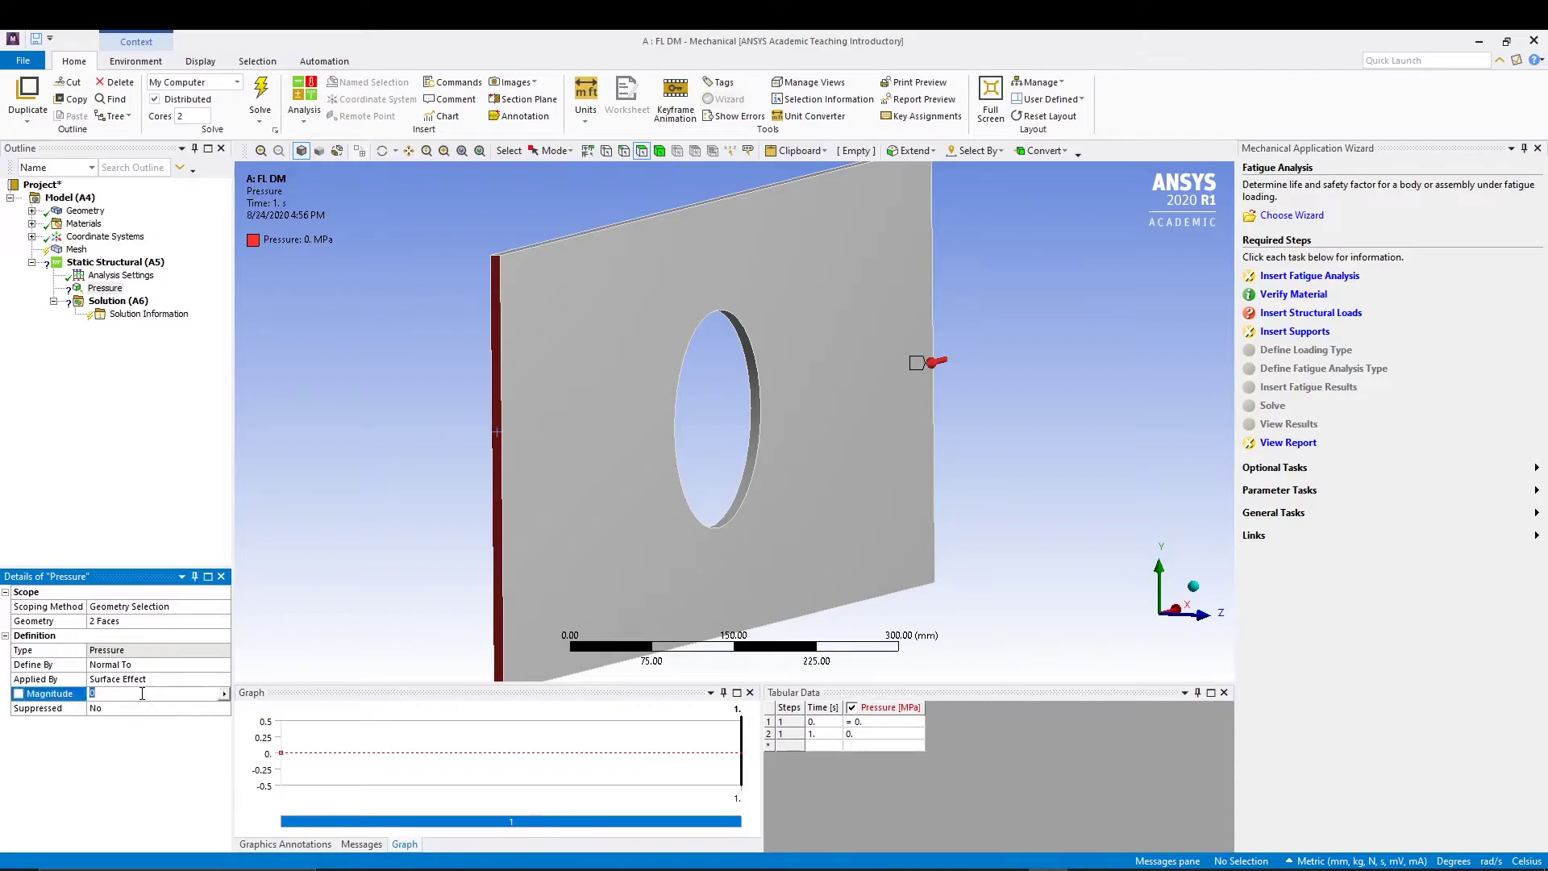
pyautogui.write('-30')
pyautogui.press('Return')
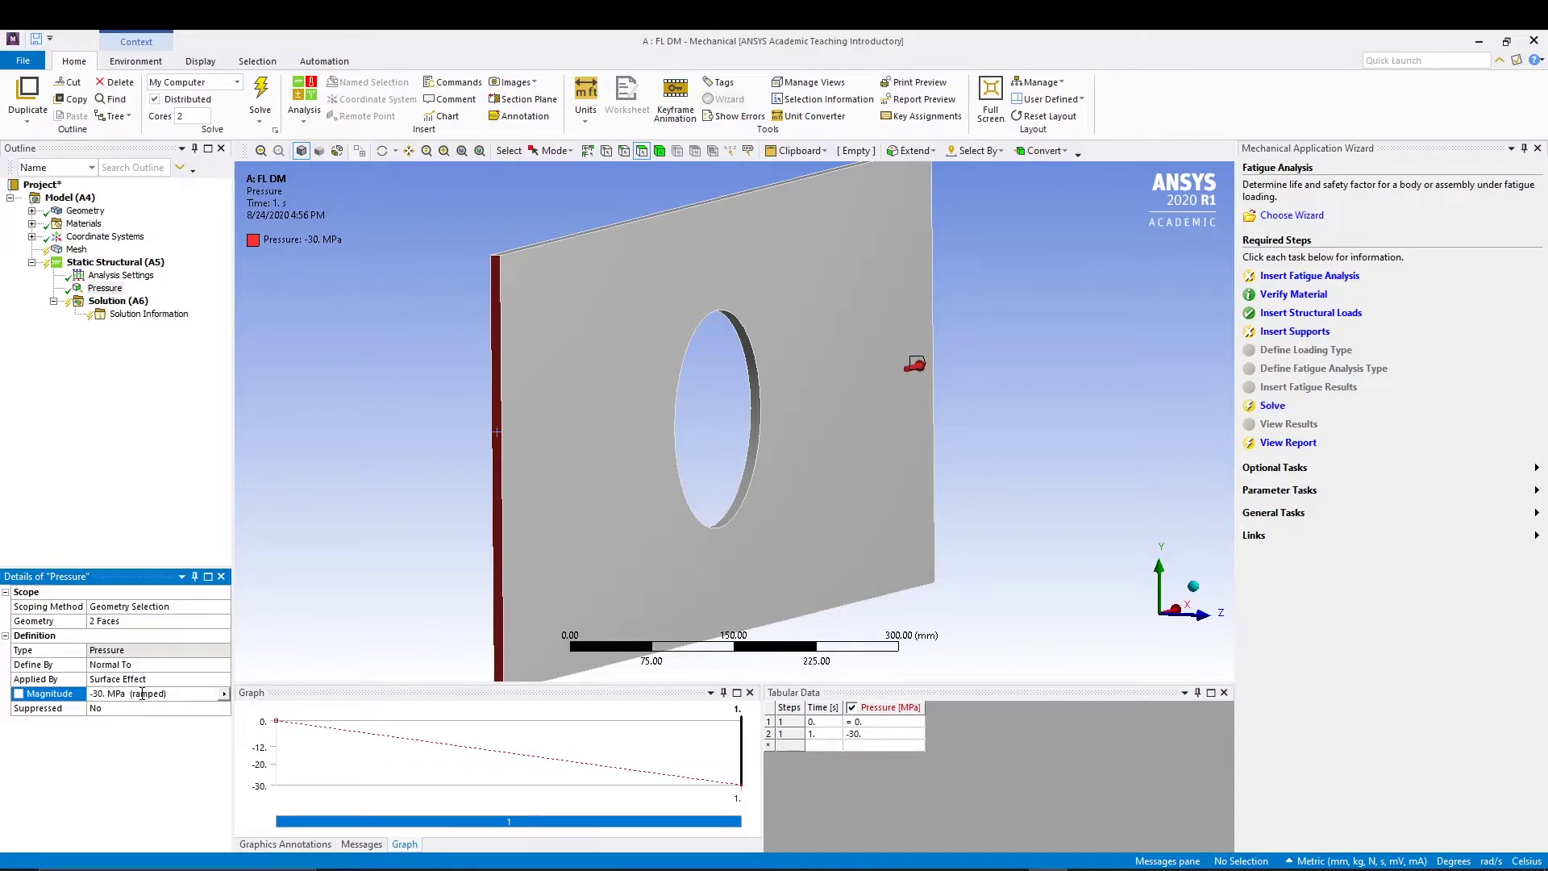
# Zoom the plate to fit and set an isometric view
pyautogui.moveTo(707, 412); pyautogui.dragTo(529, 583, button='middle')
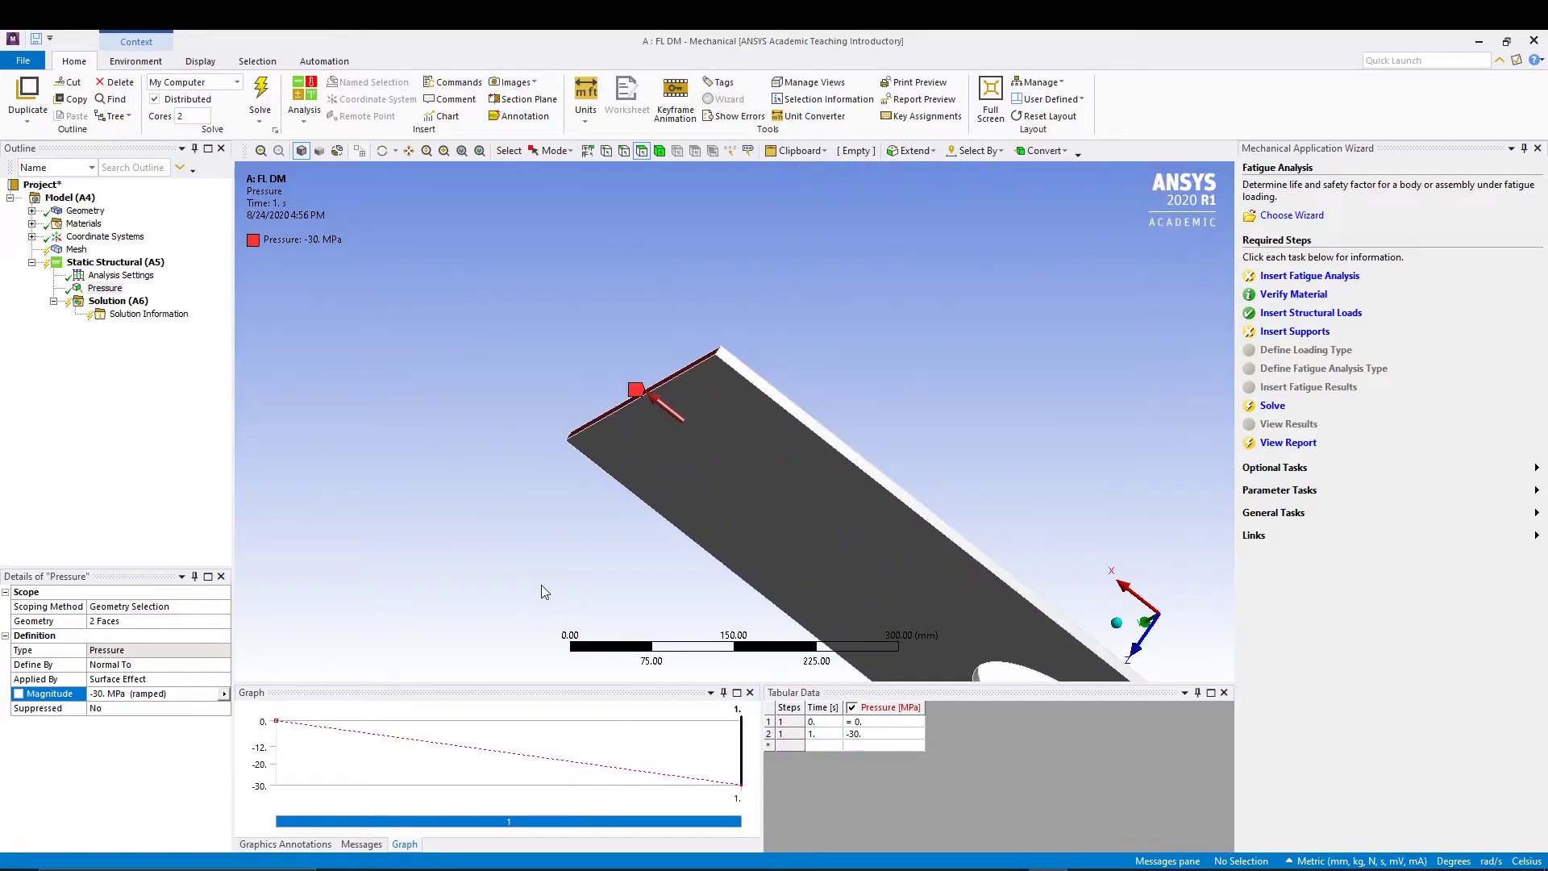
pyautogui.rightClick(486, 302)
pyautogui.click(570, 421)
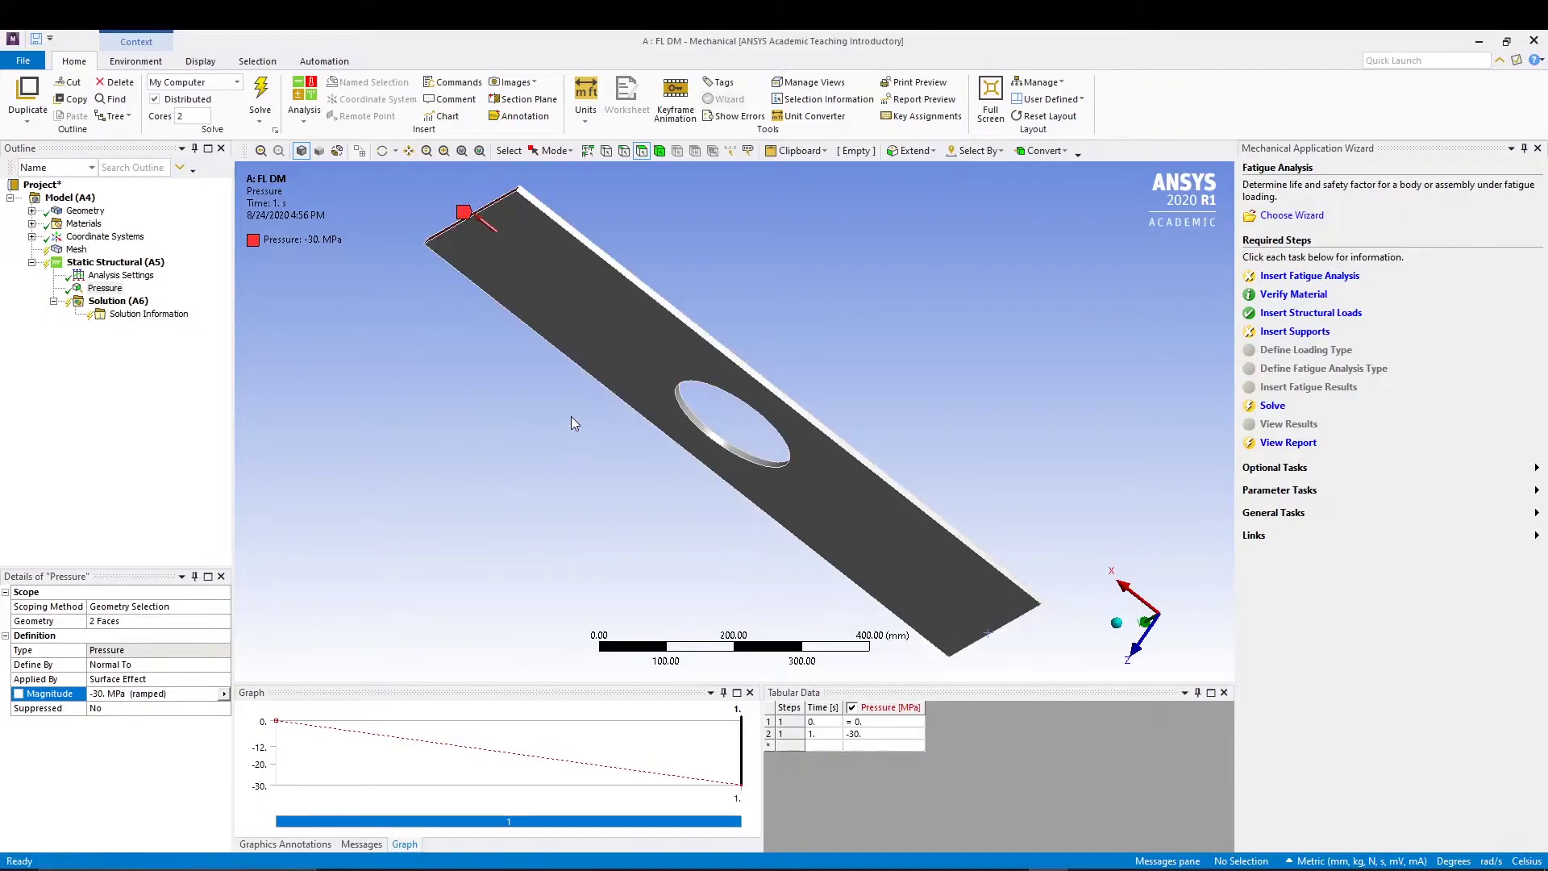
pyautogui.rightClick(482, 350)
pyautogui.click(501, 415)
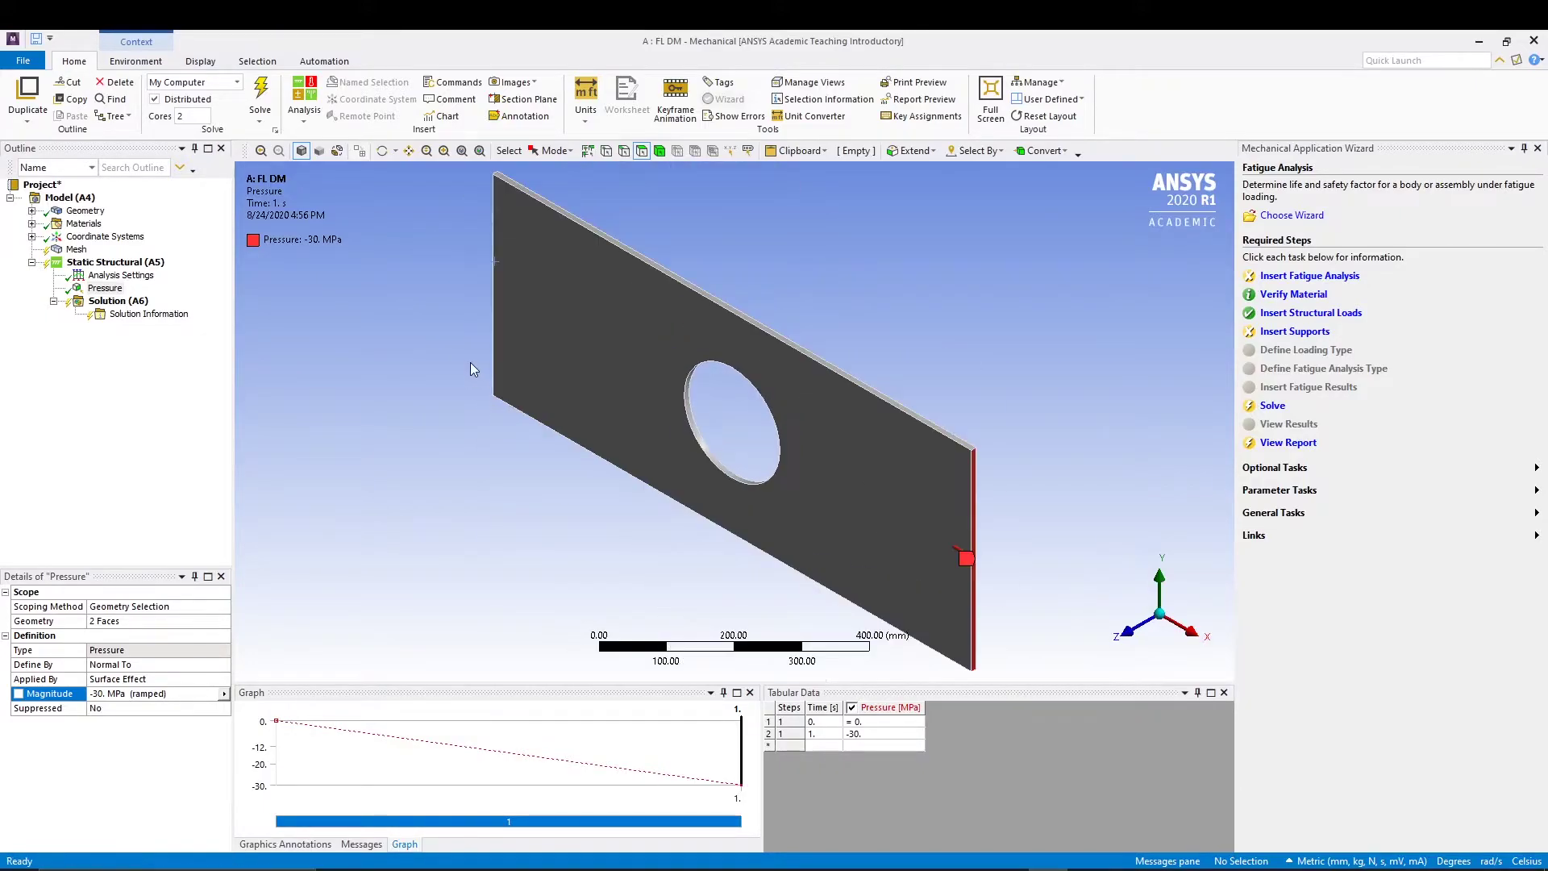
# Add Total Deformation and Equivalent (von-Mises) Stress results to the Solution
pyautogui.click(142, 303)
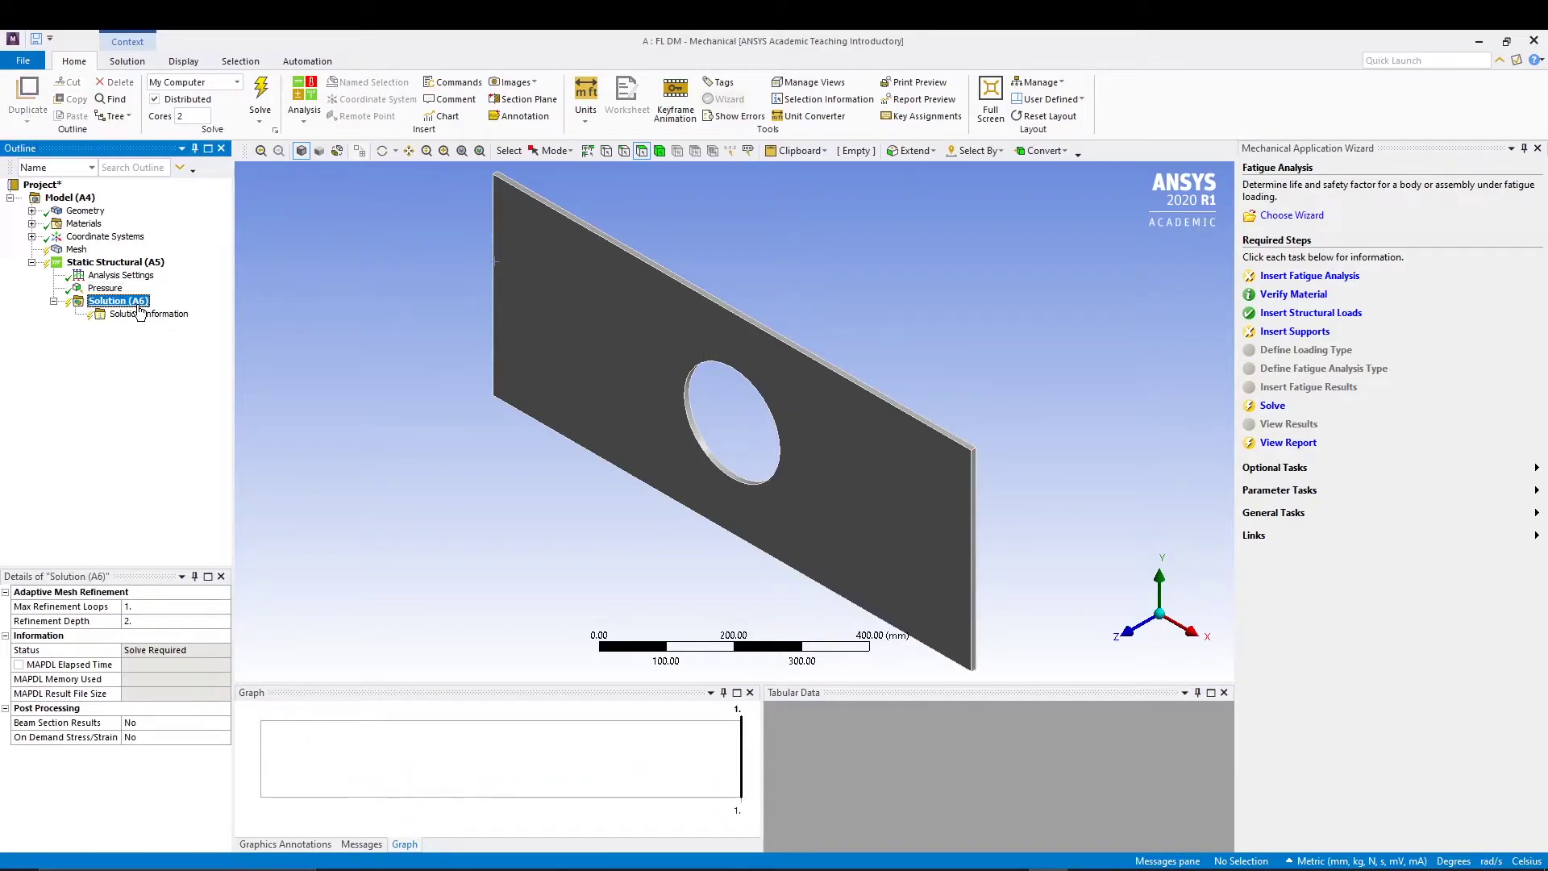
pyautogui.rightClick(142, 310)
pyautogui.moveTo(202, 314)
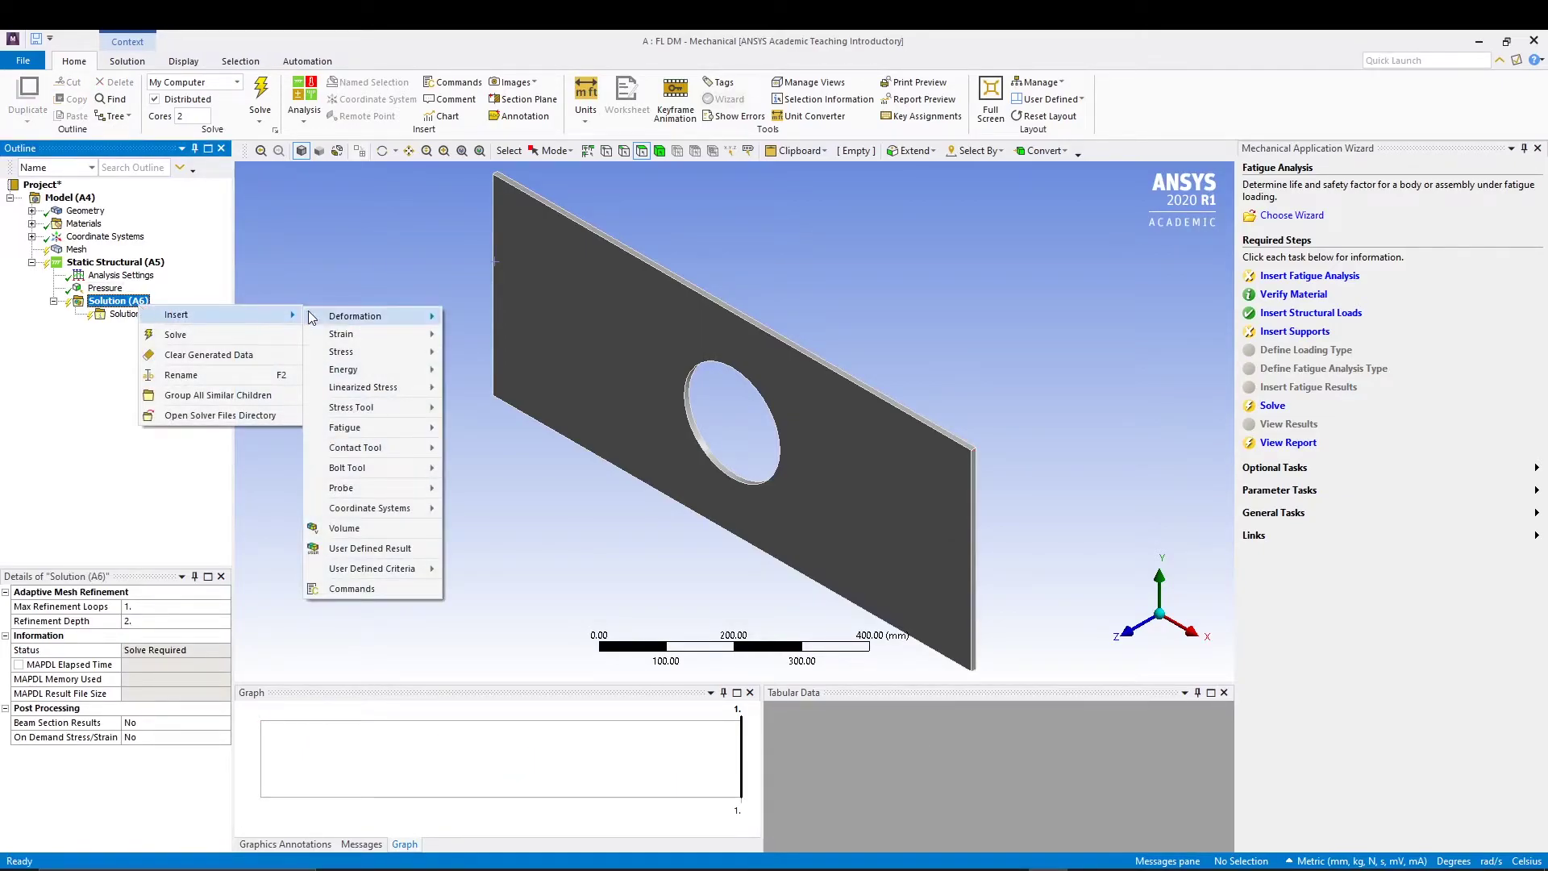
pyautogui.moveTo(363, 316)
pyautogui.click(461, 317)
pyautogui.click(115, 303)
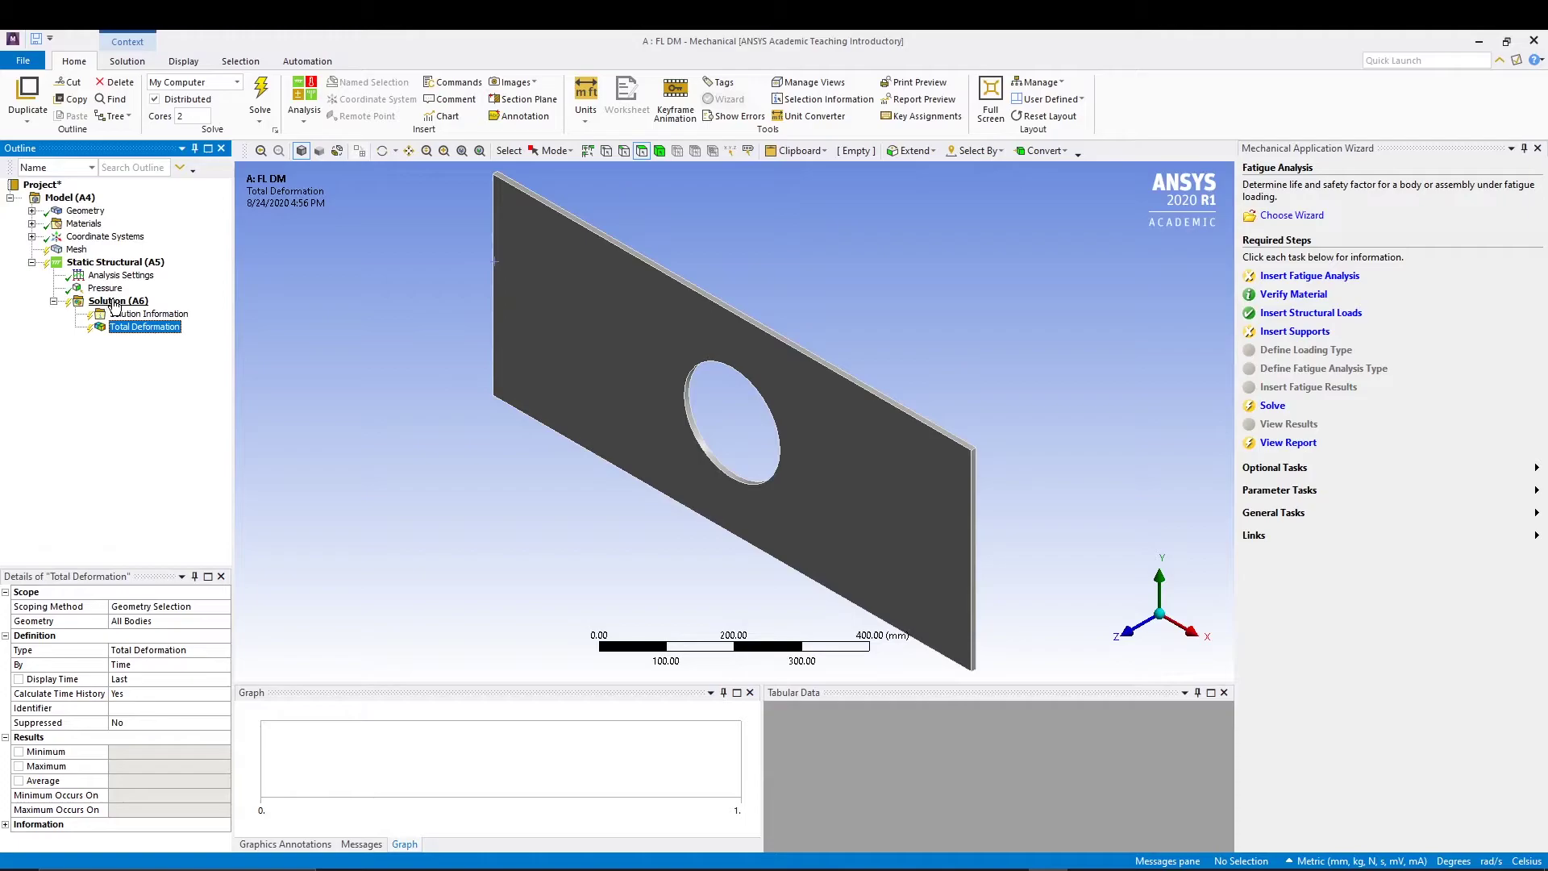
pyautogui.rightClick(115, 304)
pyautogui.moveTo(202, 309)
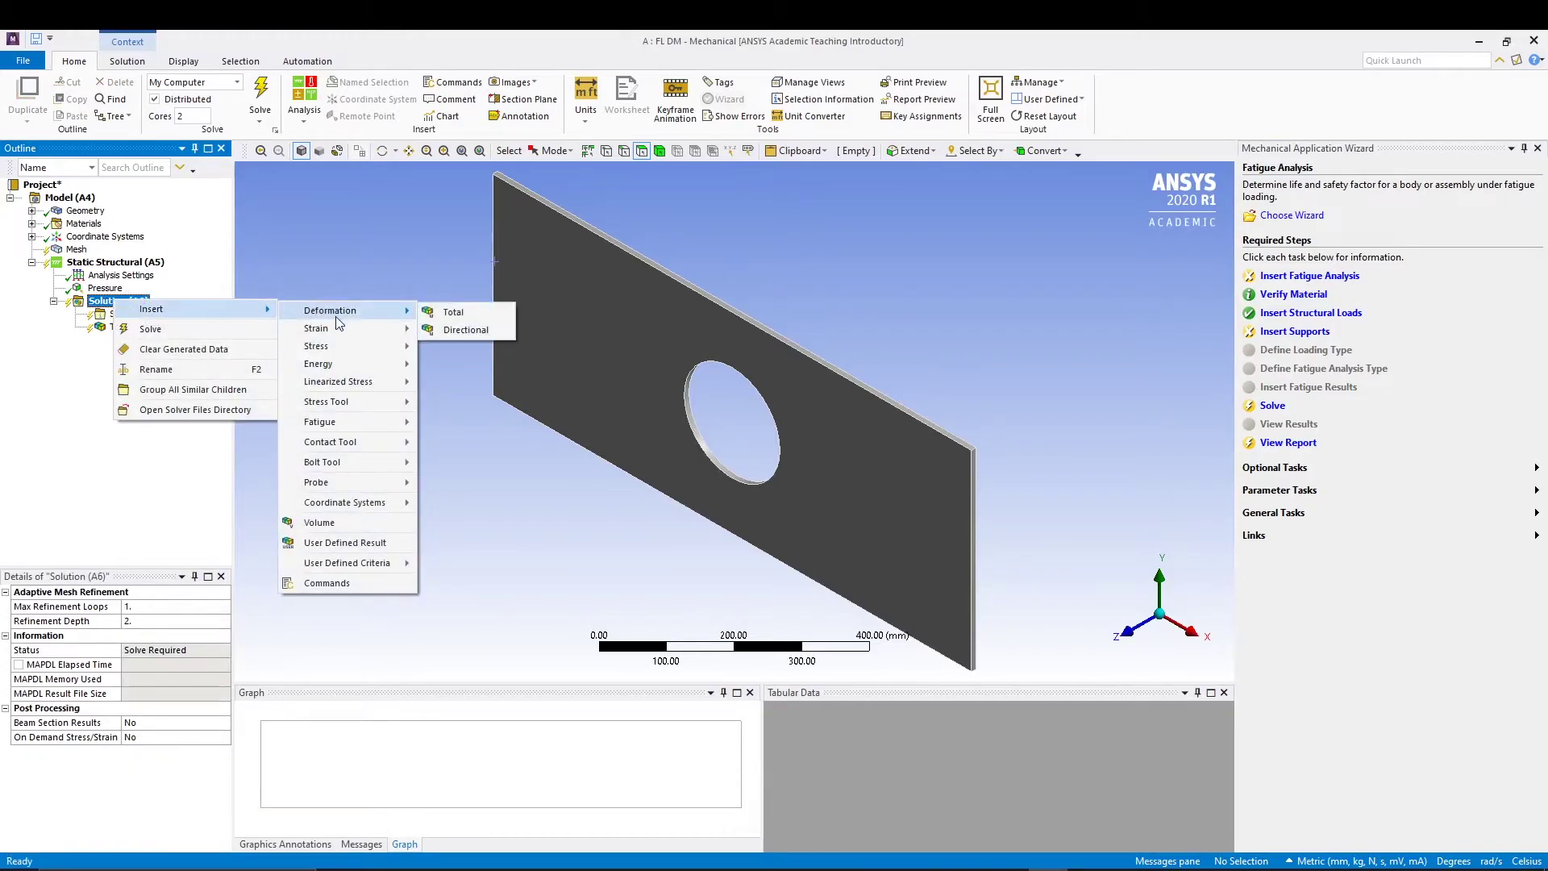
pyautogui.click(484, 330)
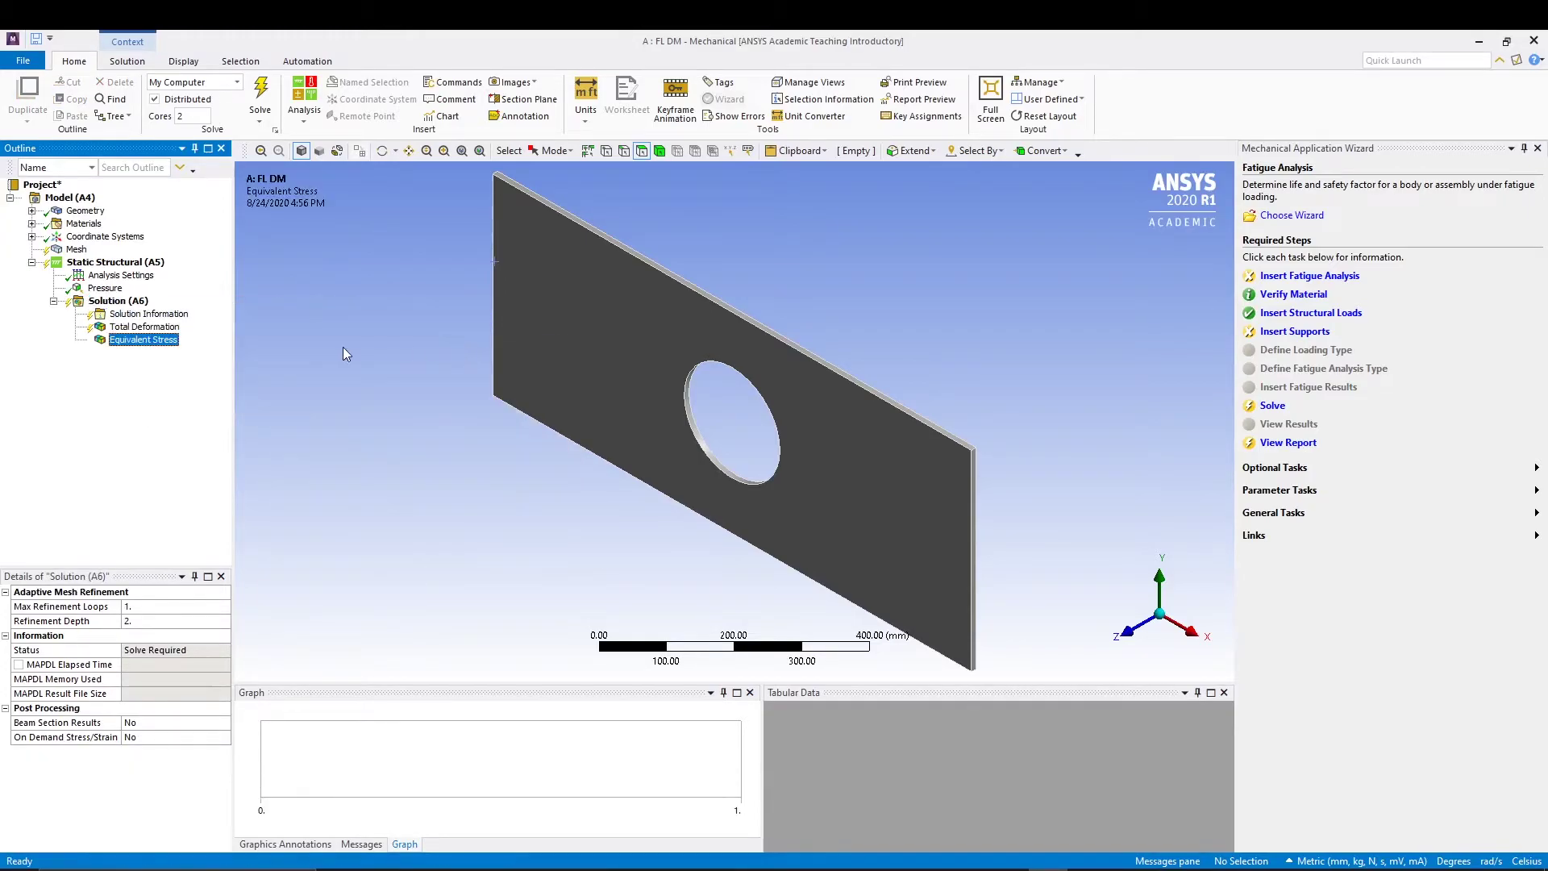
# Add a Stress Tool based on Max Equivalent Stress to the Solution
pyautogui.click(121, 301)
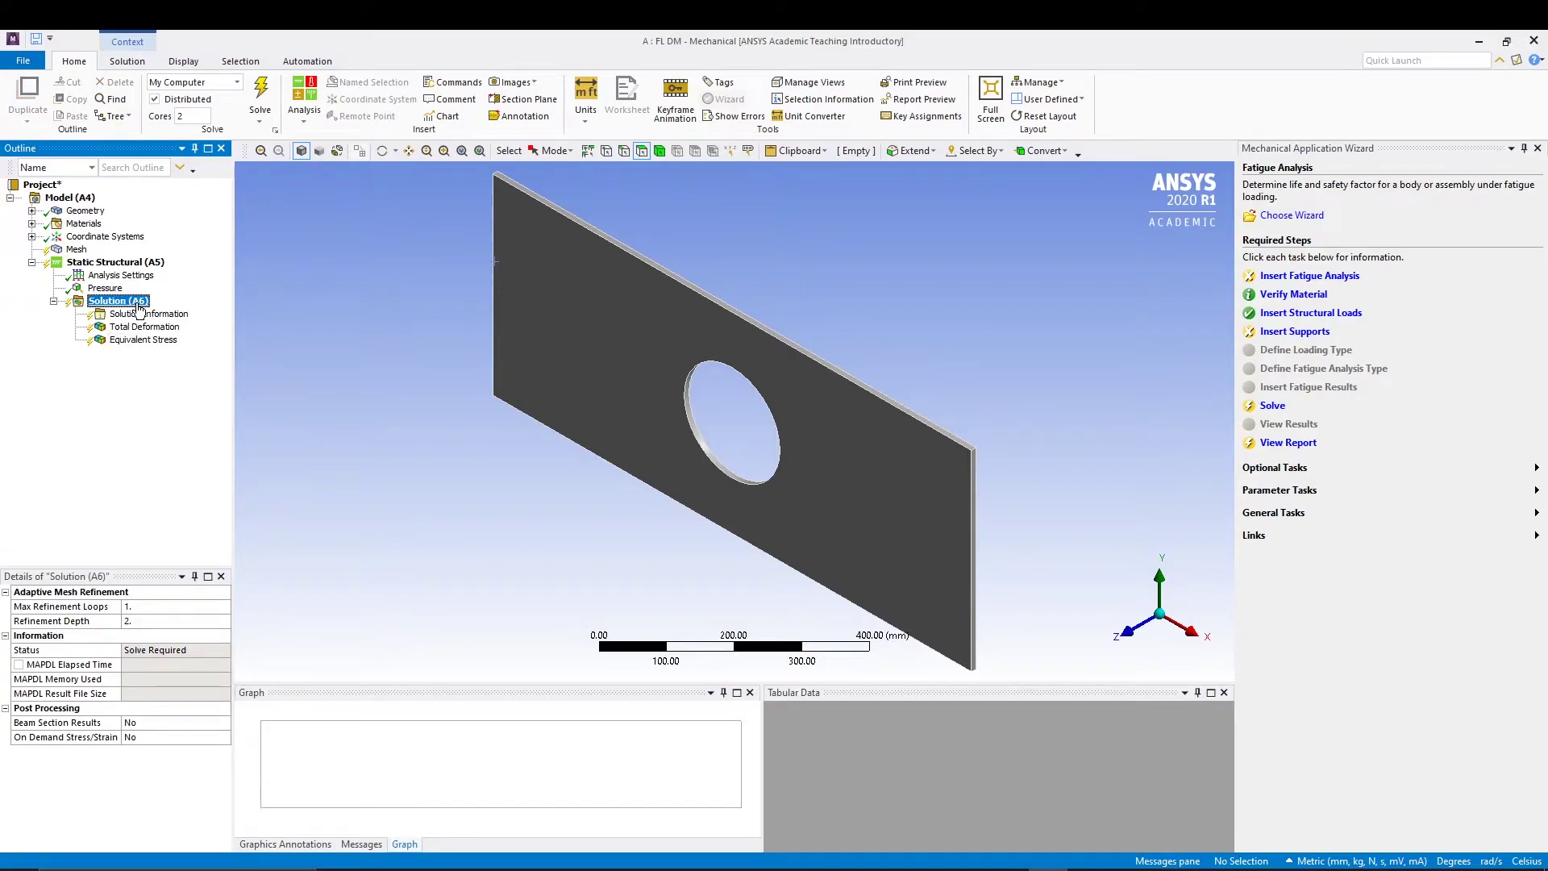
pyautogui.rightClick(138, 304)
pyautogui.moveTo(272, 313)
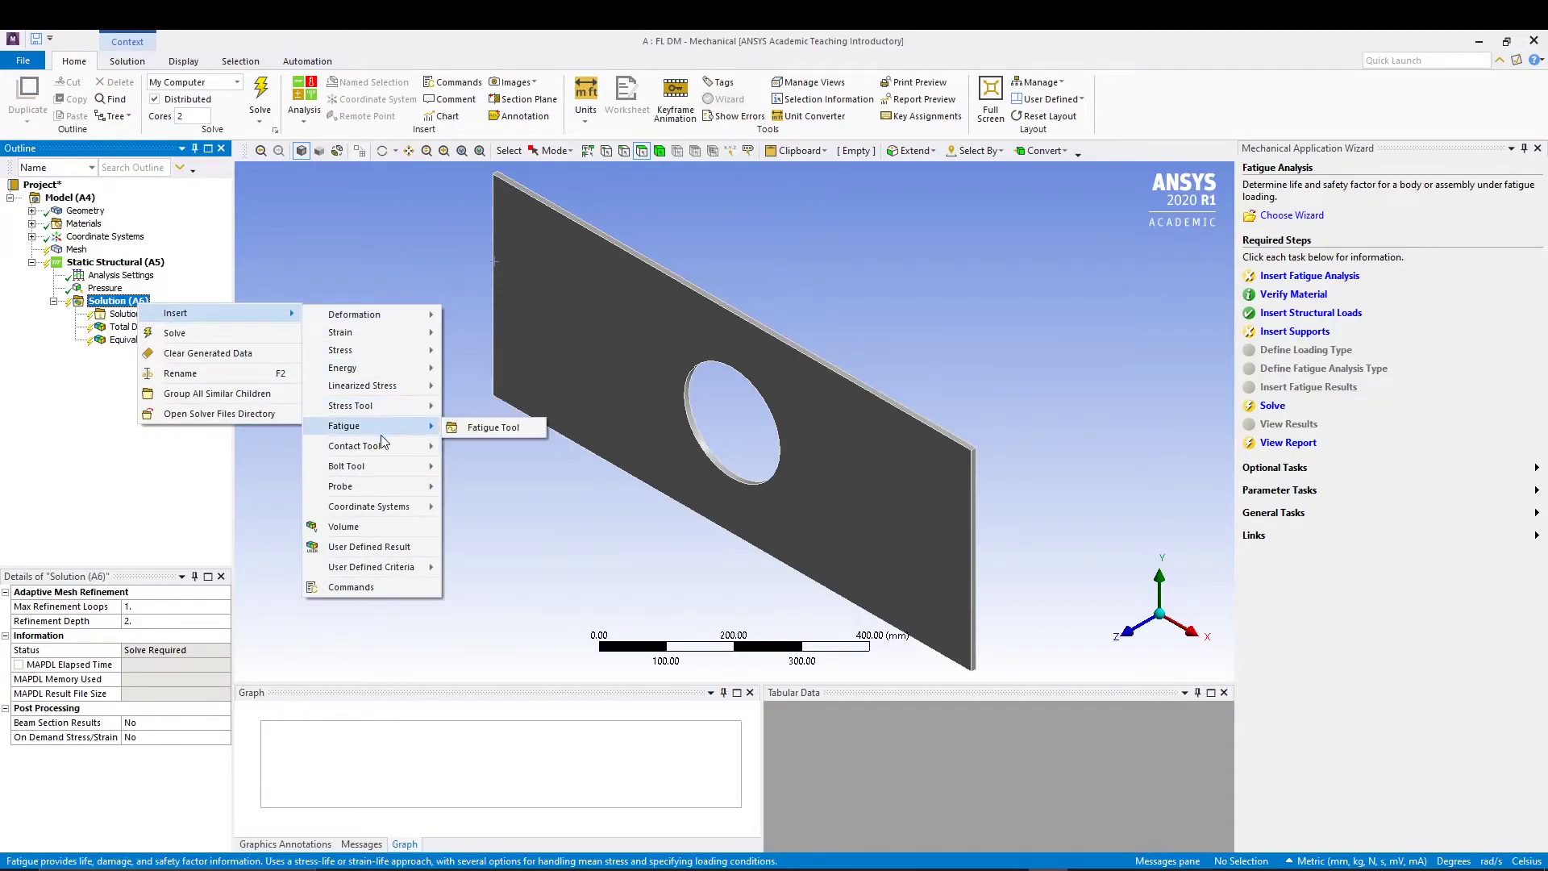
pyautogui.moveTo(400, 404)
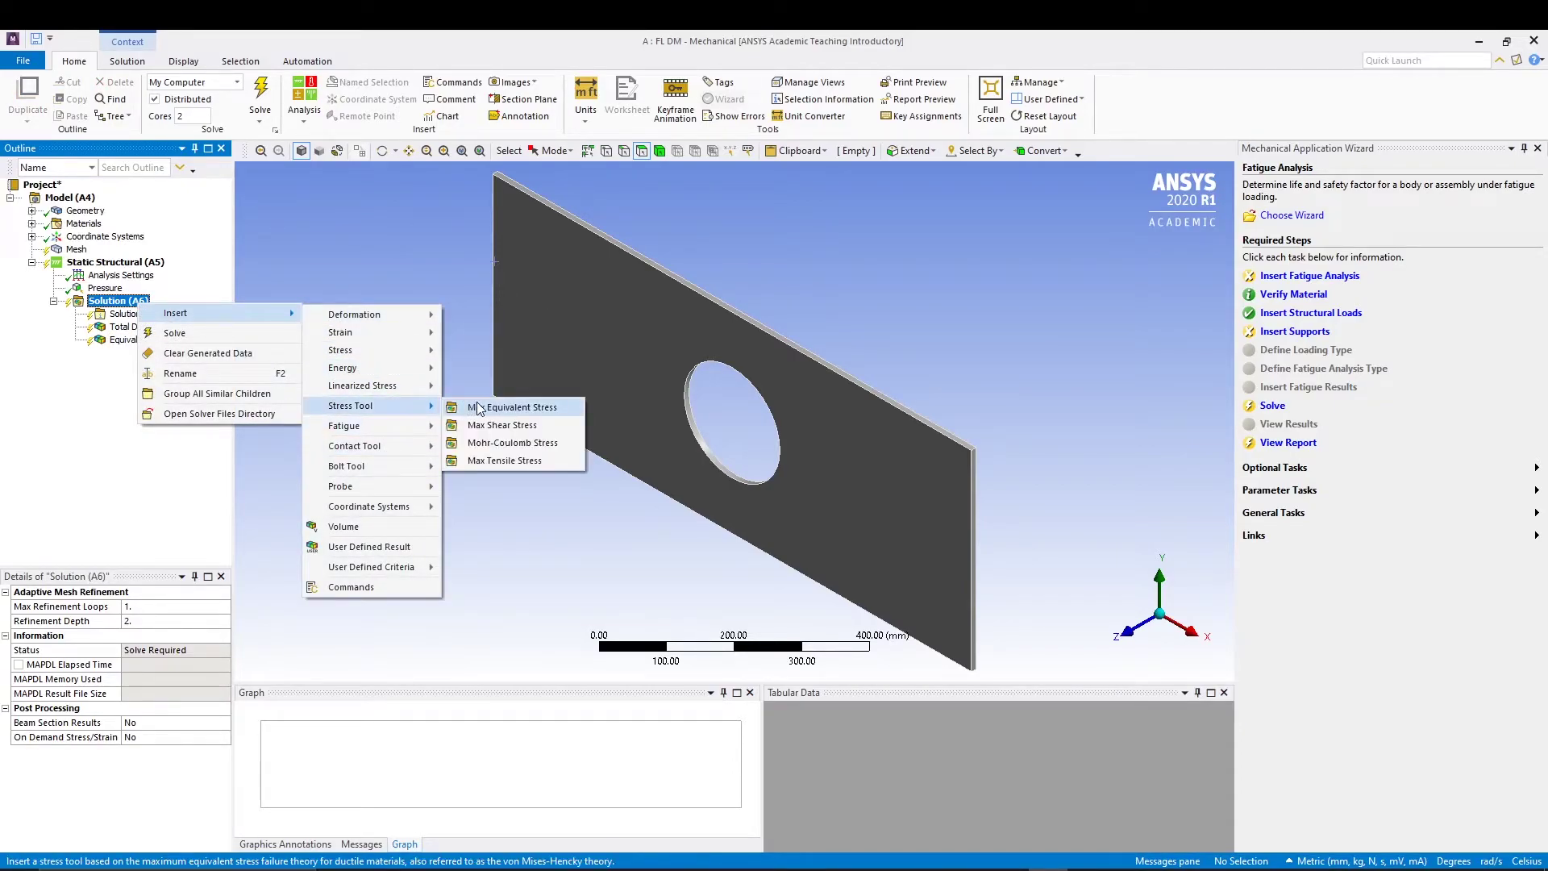
pyautogui.click(484, 408)
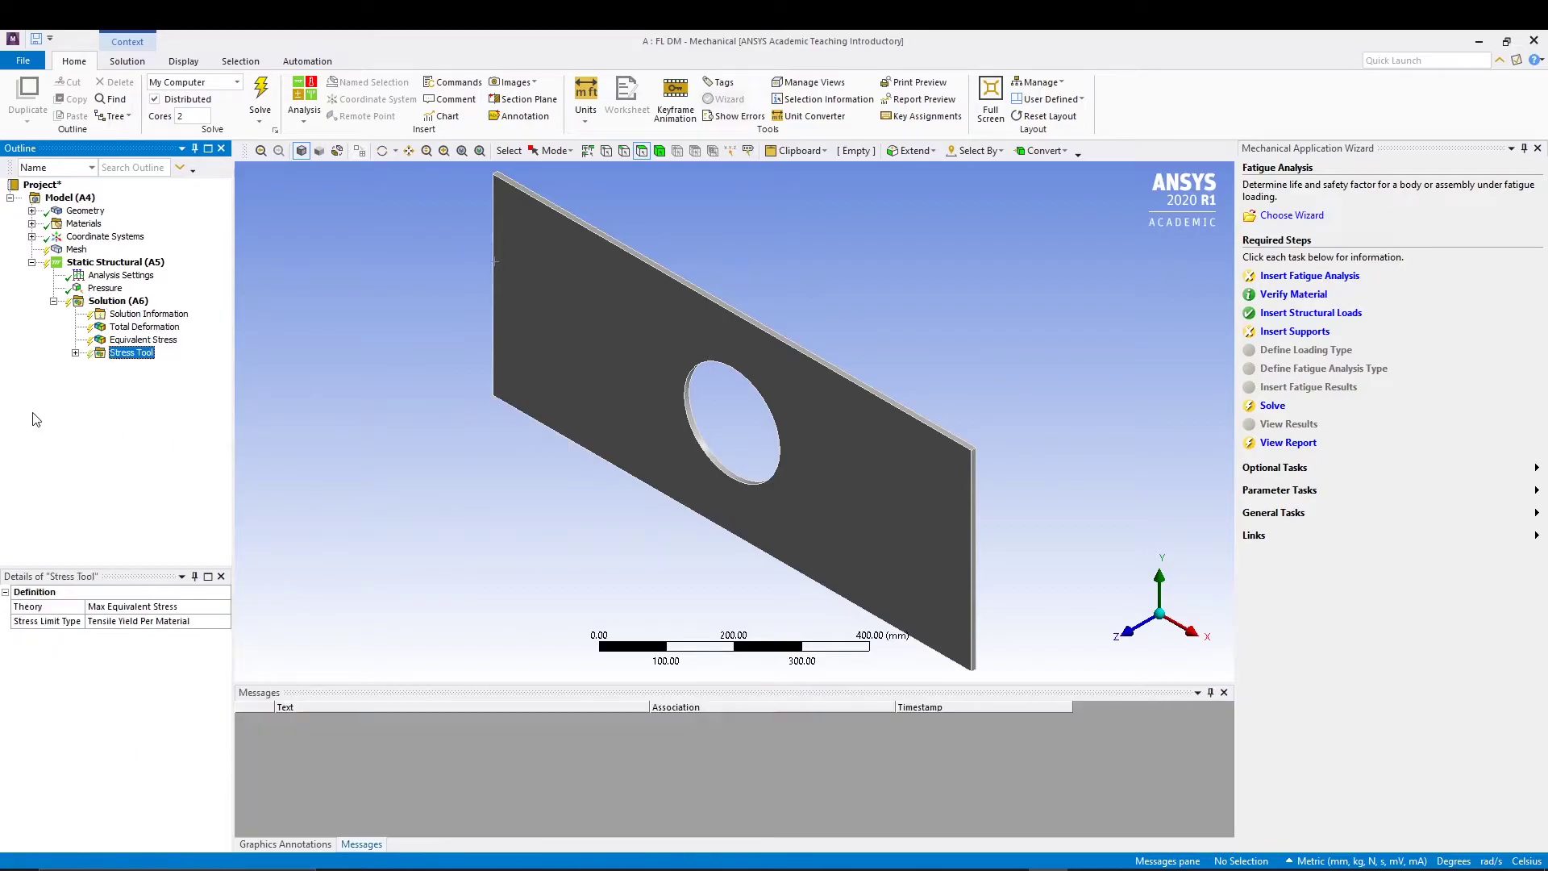
# Bring up the Solution's Insert > Fatigue choices showing Fatigue Tool
pyautogui.click(97, 304)
pyautogui.rightClick(97, 303)
pyautogui.moveTo(218, 310)
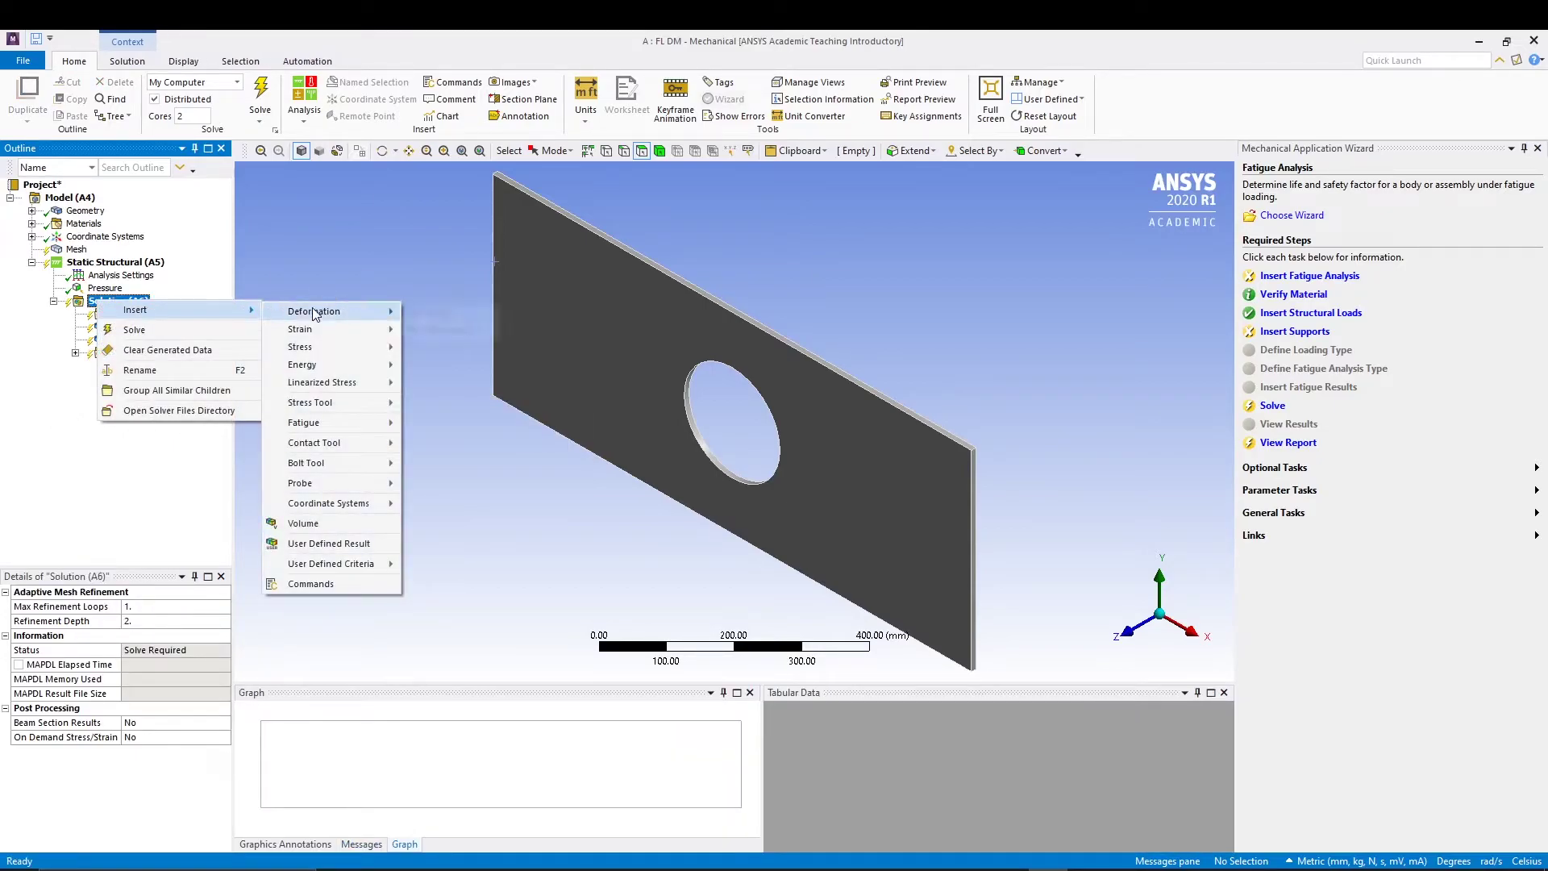
pyautogui.moveTo(332, 429)
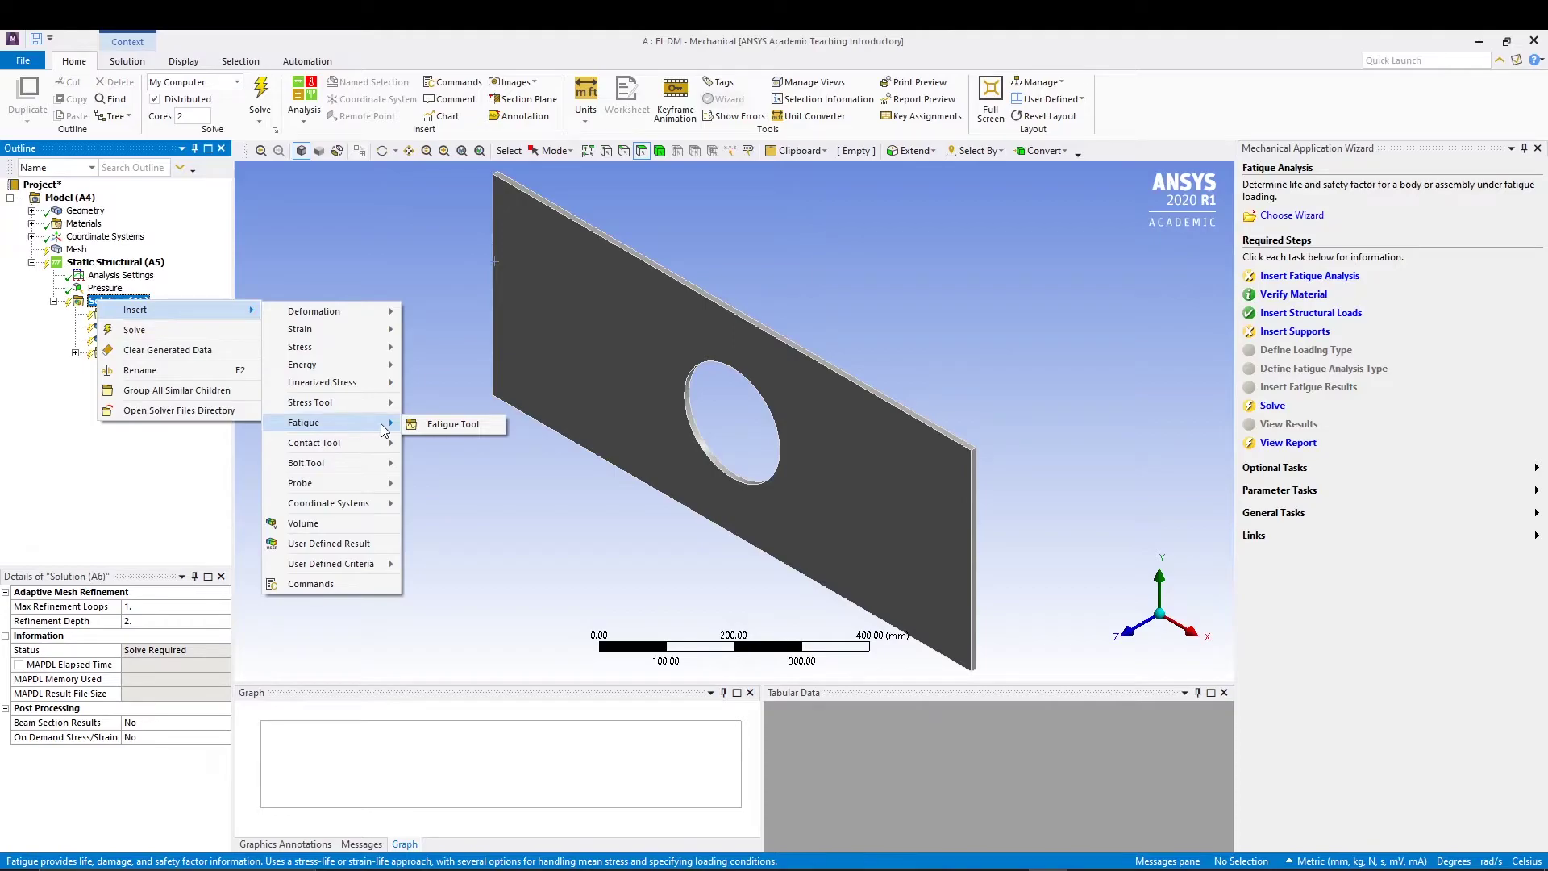
# Insert a Fatigue Tool into the Solution
pyautogui.click(429, 424)
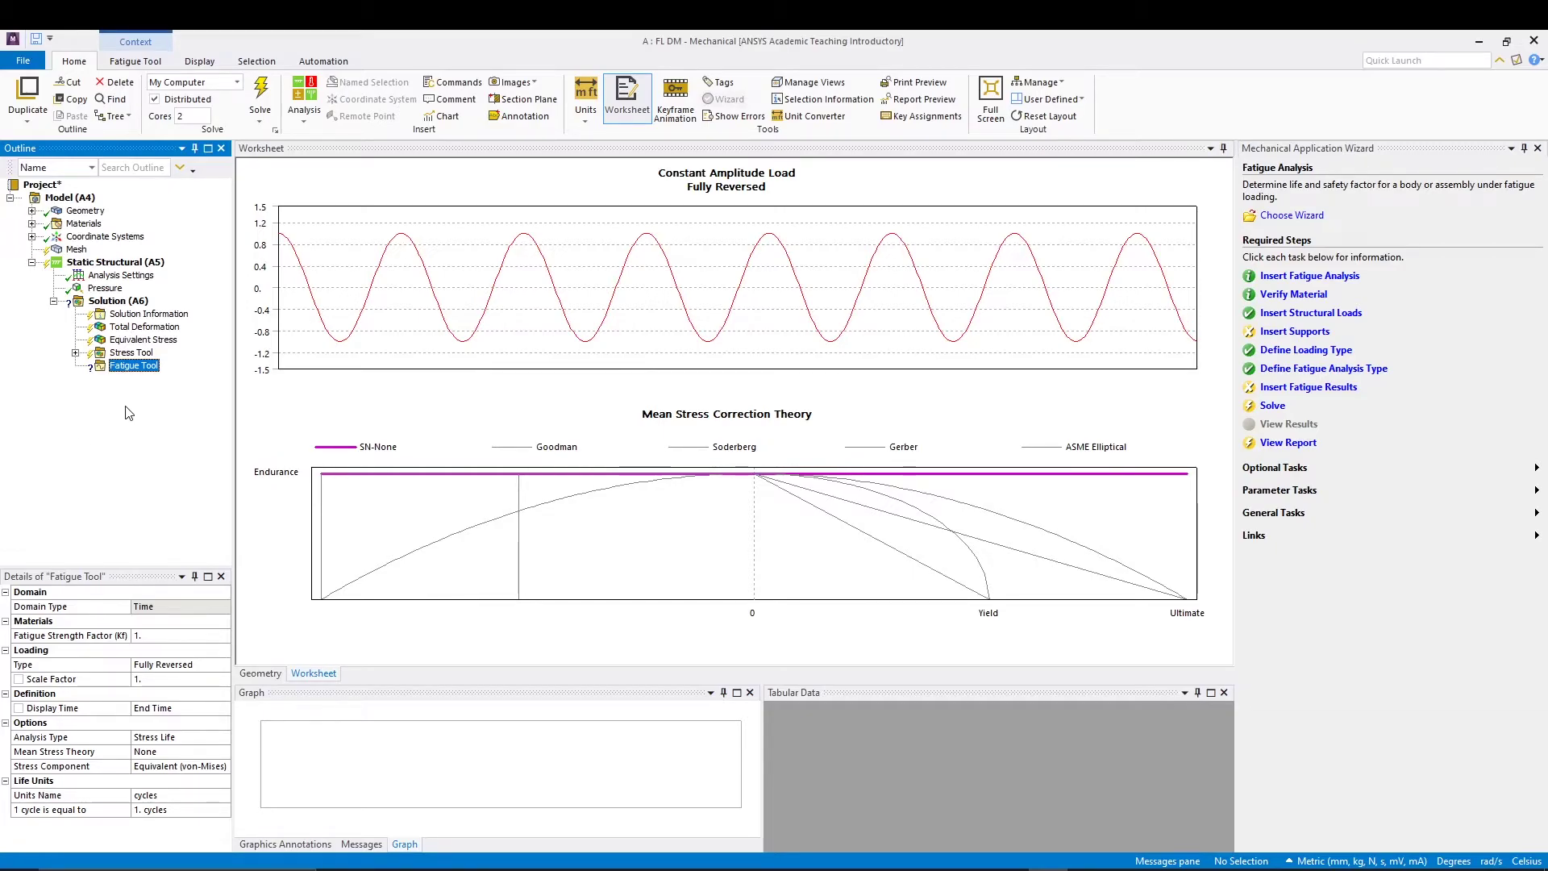
pyautogui.rightClick(129, 370)
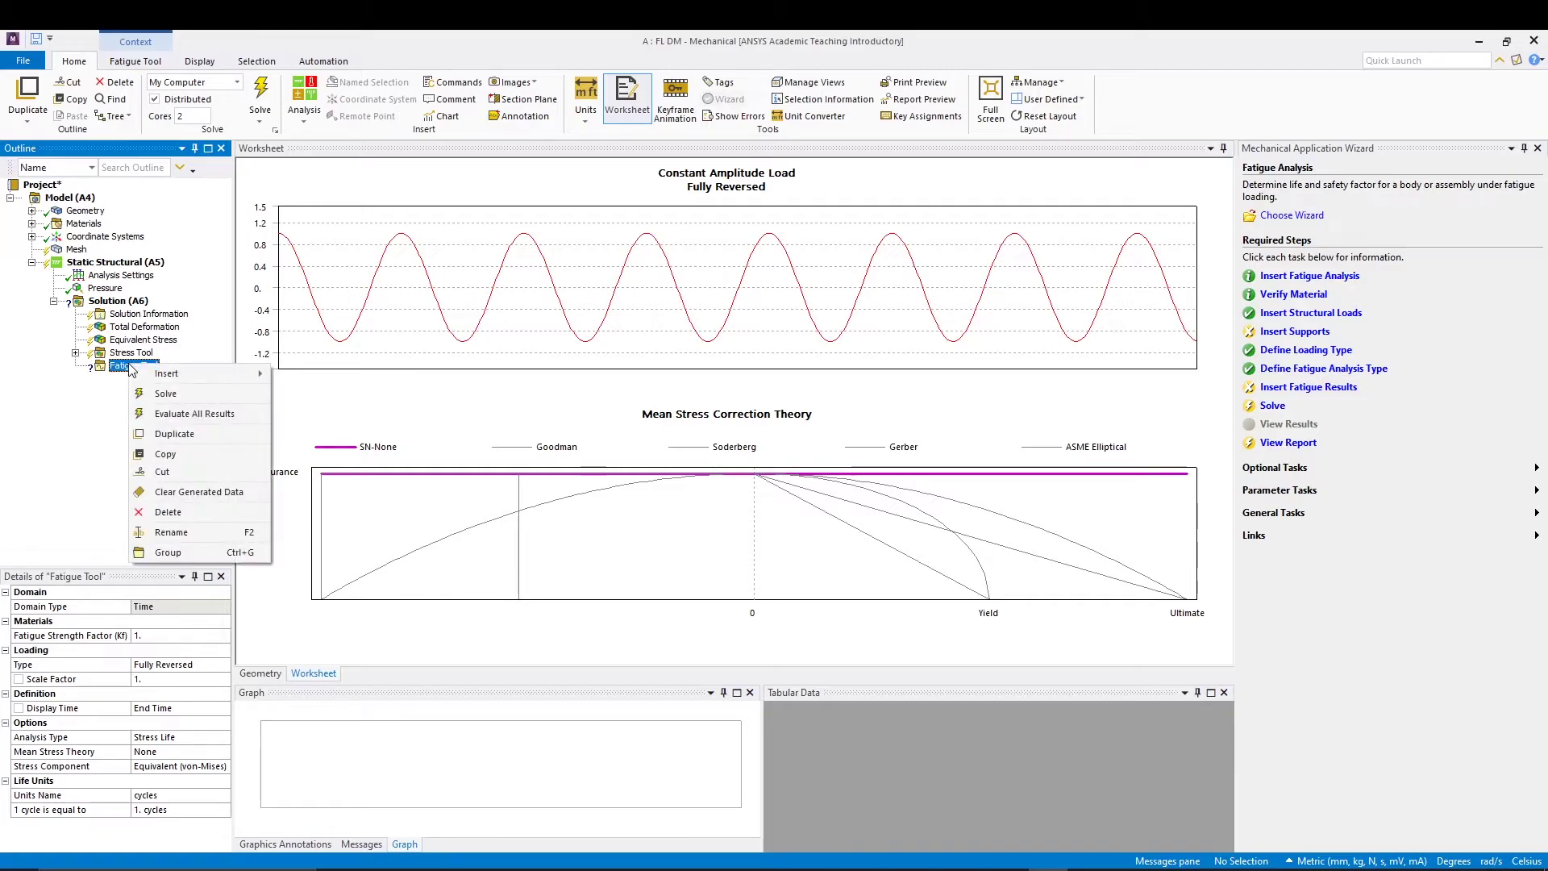
pyautogui.moveTo(168, 375)
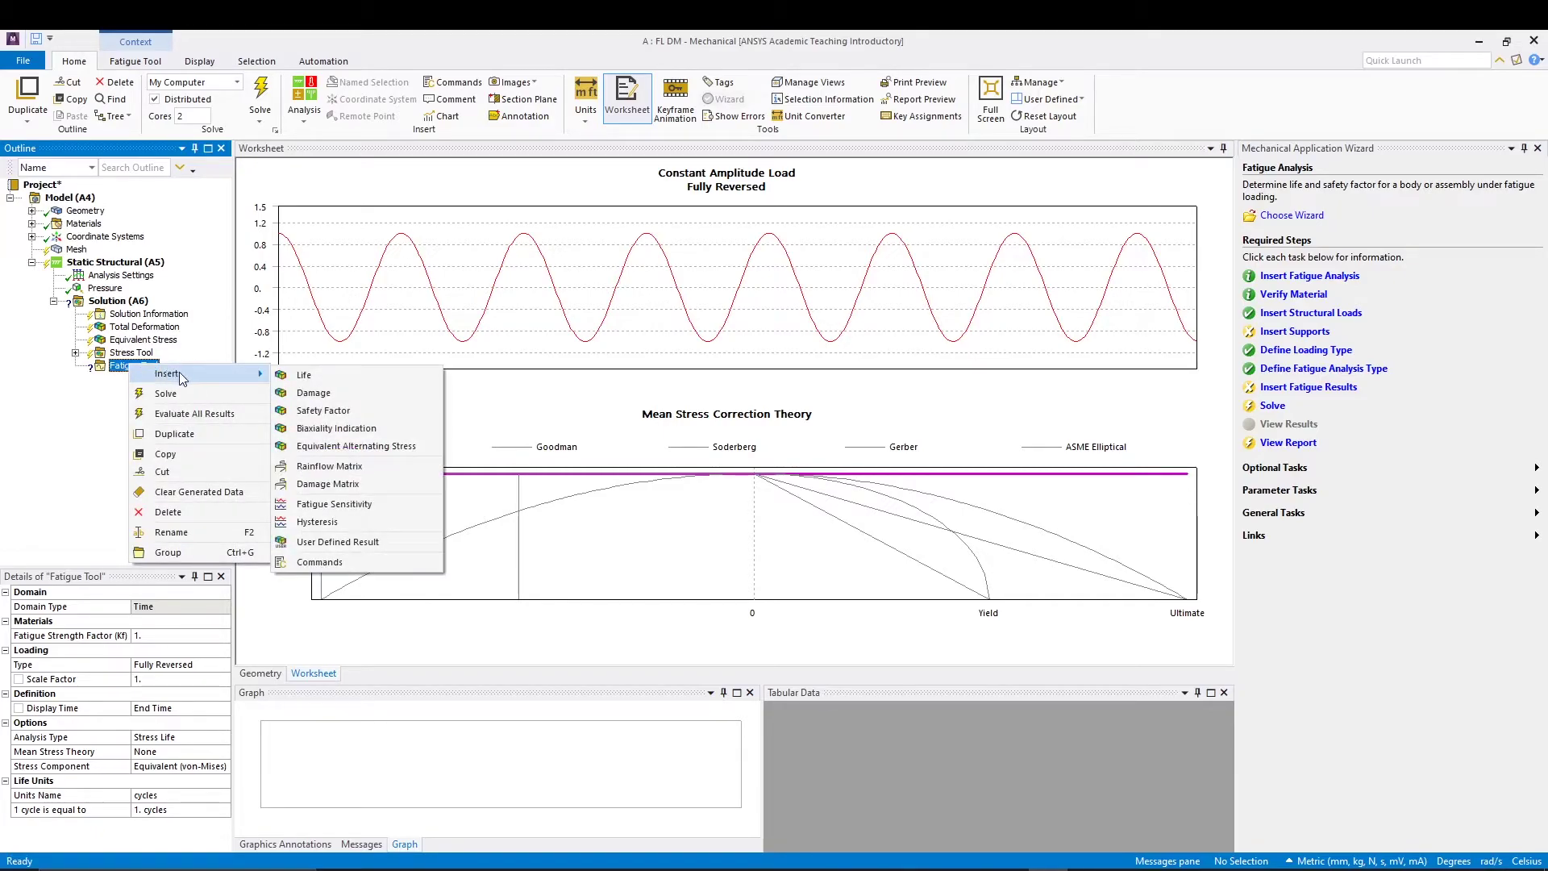
pyautogui.click(99, 394)
# Add Life and Safety Factor results under the Fatigue Tool
pyautogui.rightClick(139, 371)
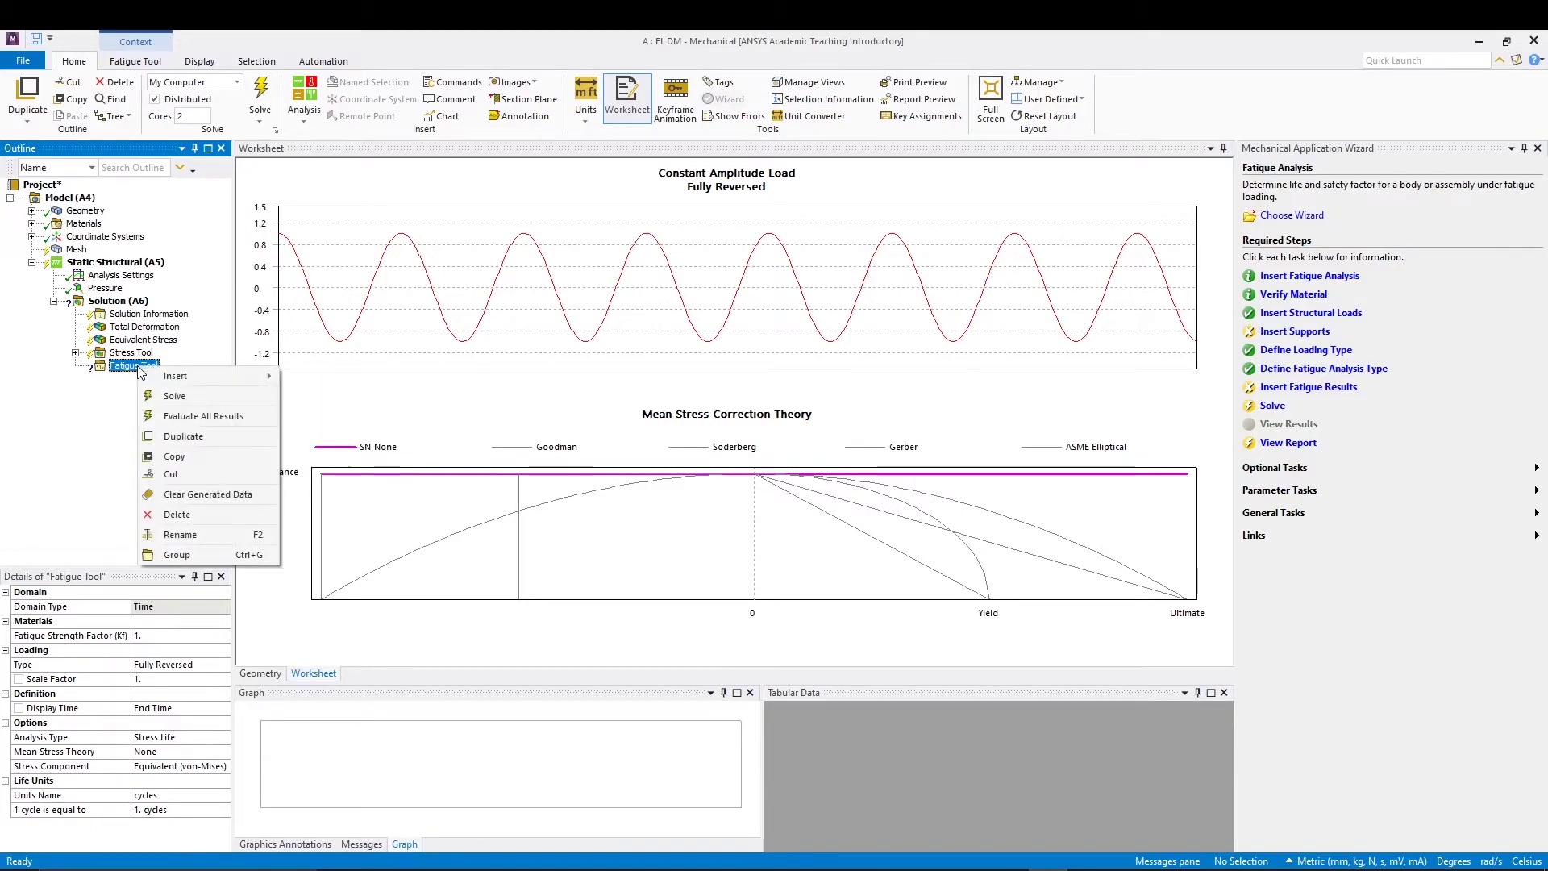
pyautogui.moveTo(194, 376)
pyautogui.click(312, 378)
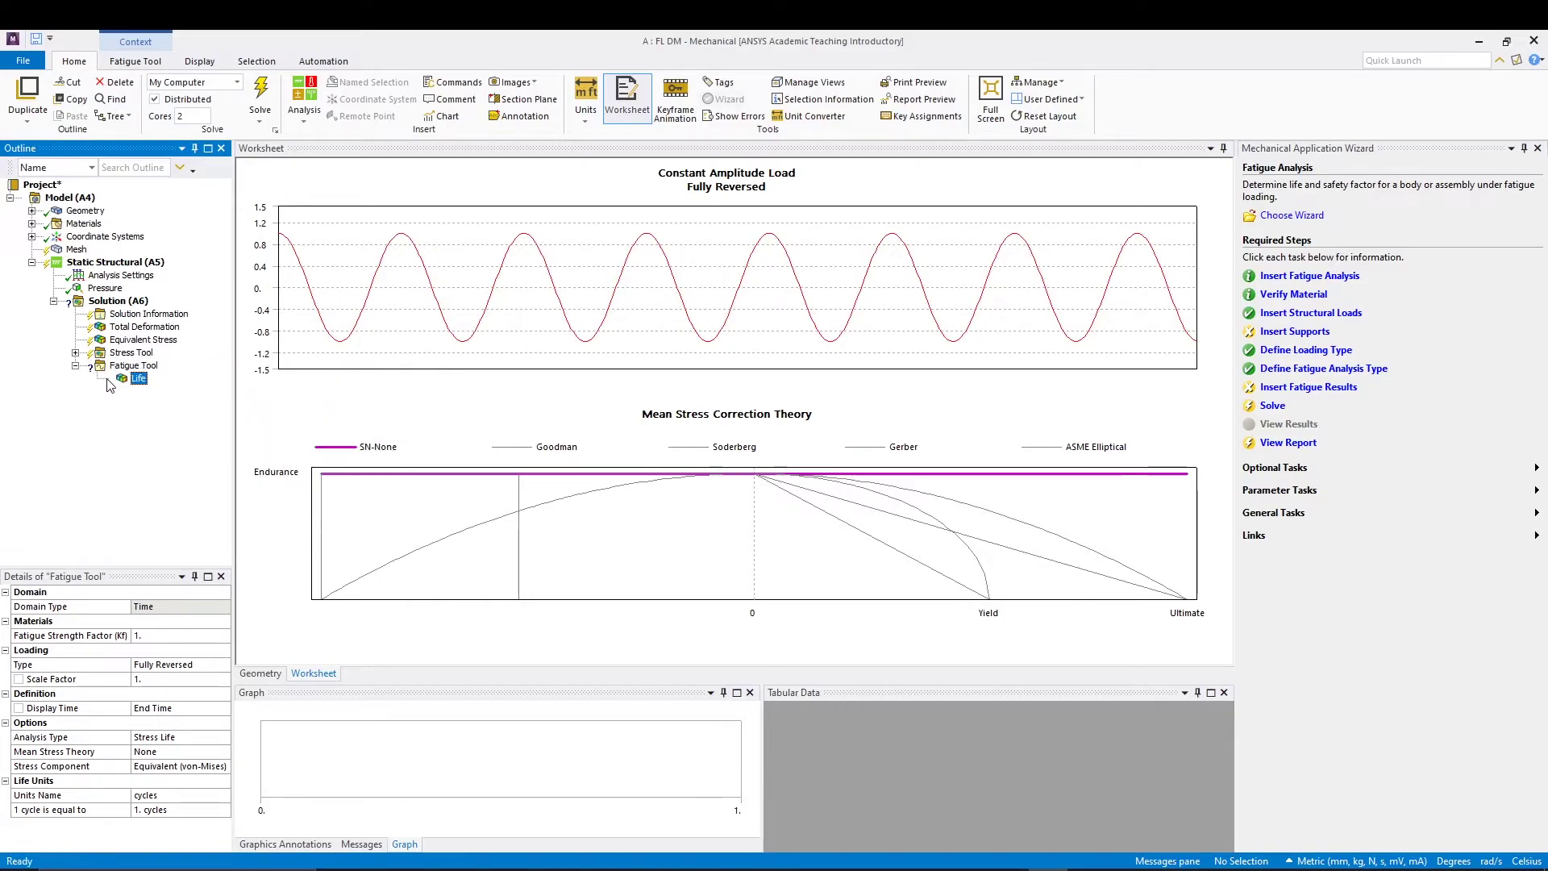
pyautogui.rightClick(141, 367)
pyautogui.moveTo(258, 375)
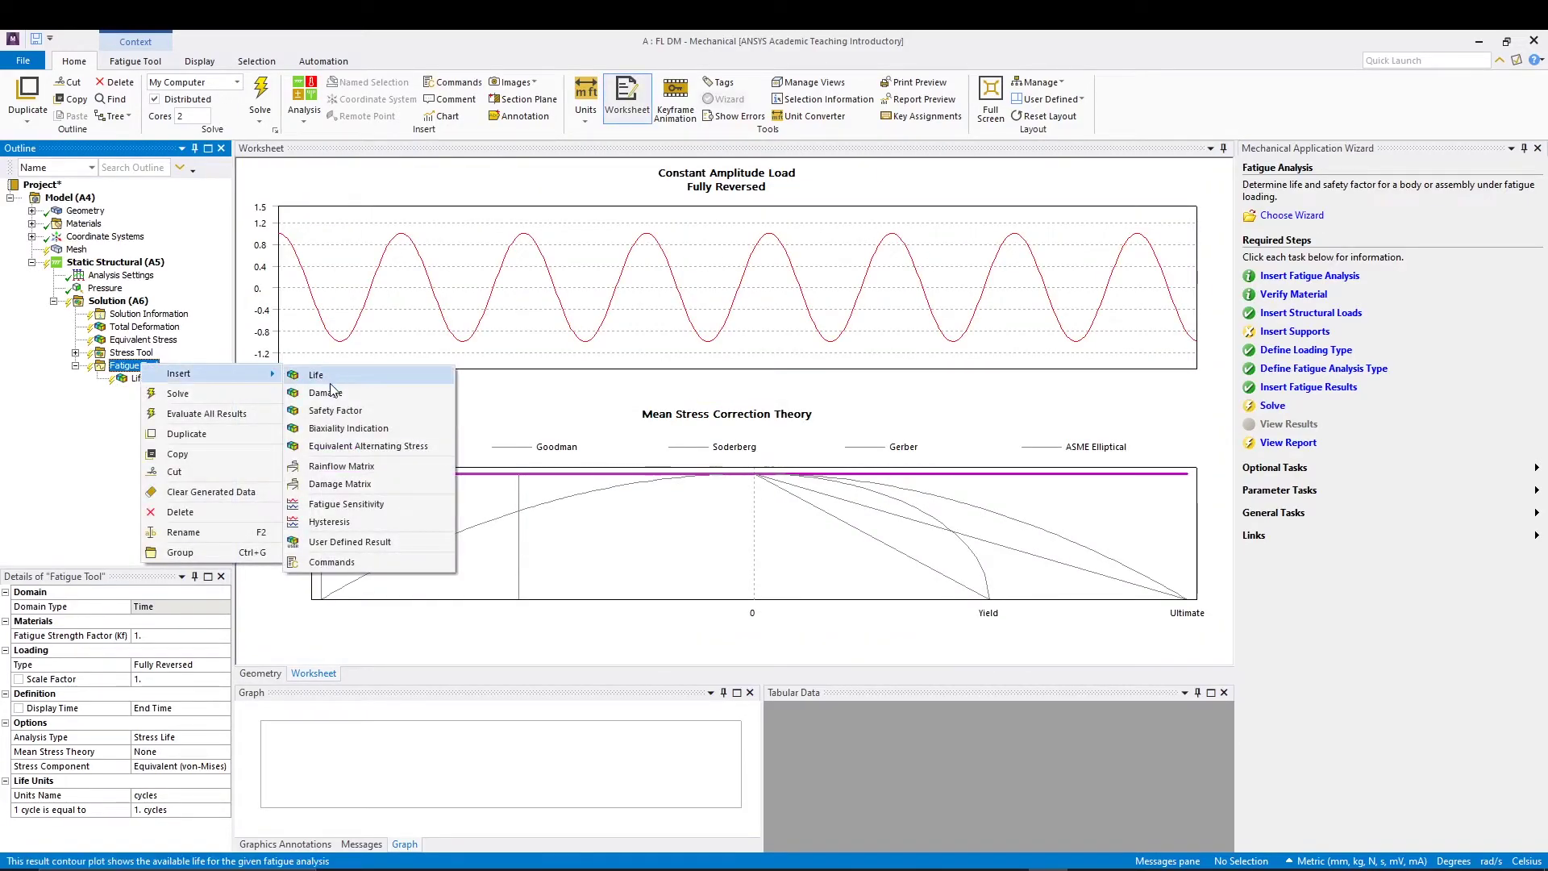
pyautogui.click(330, 413)
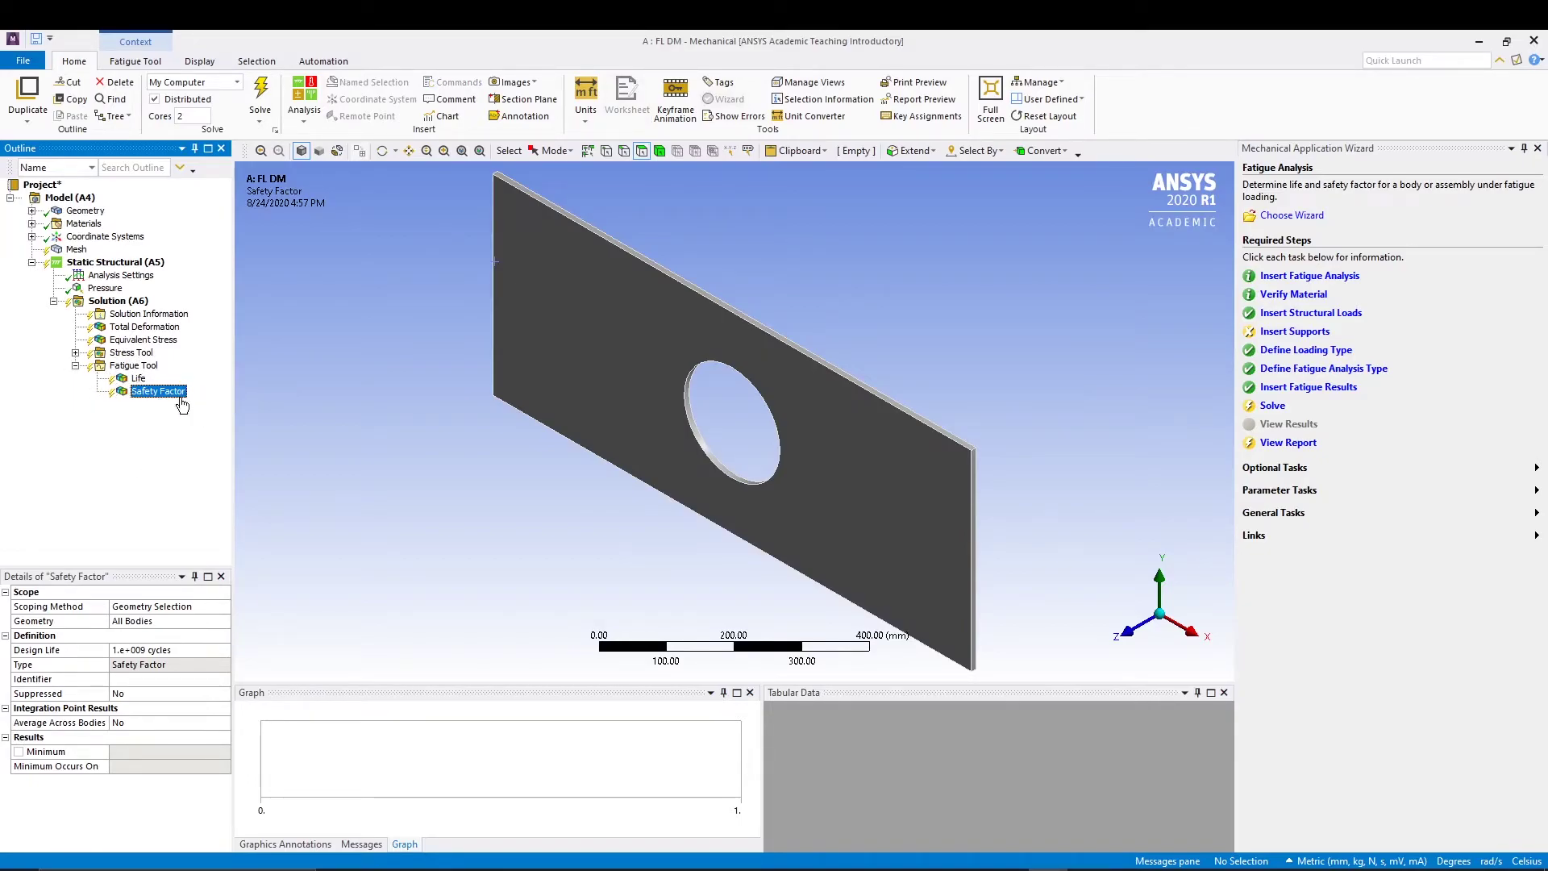
# Set Solver Pivot Checking to Off in Analysis Settings, then solve the model with F5
pyautogui.click(113, 262)
pyautogui.click(121, 276)
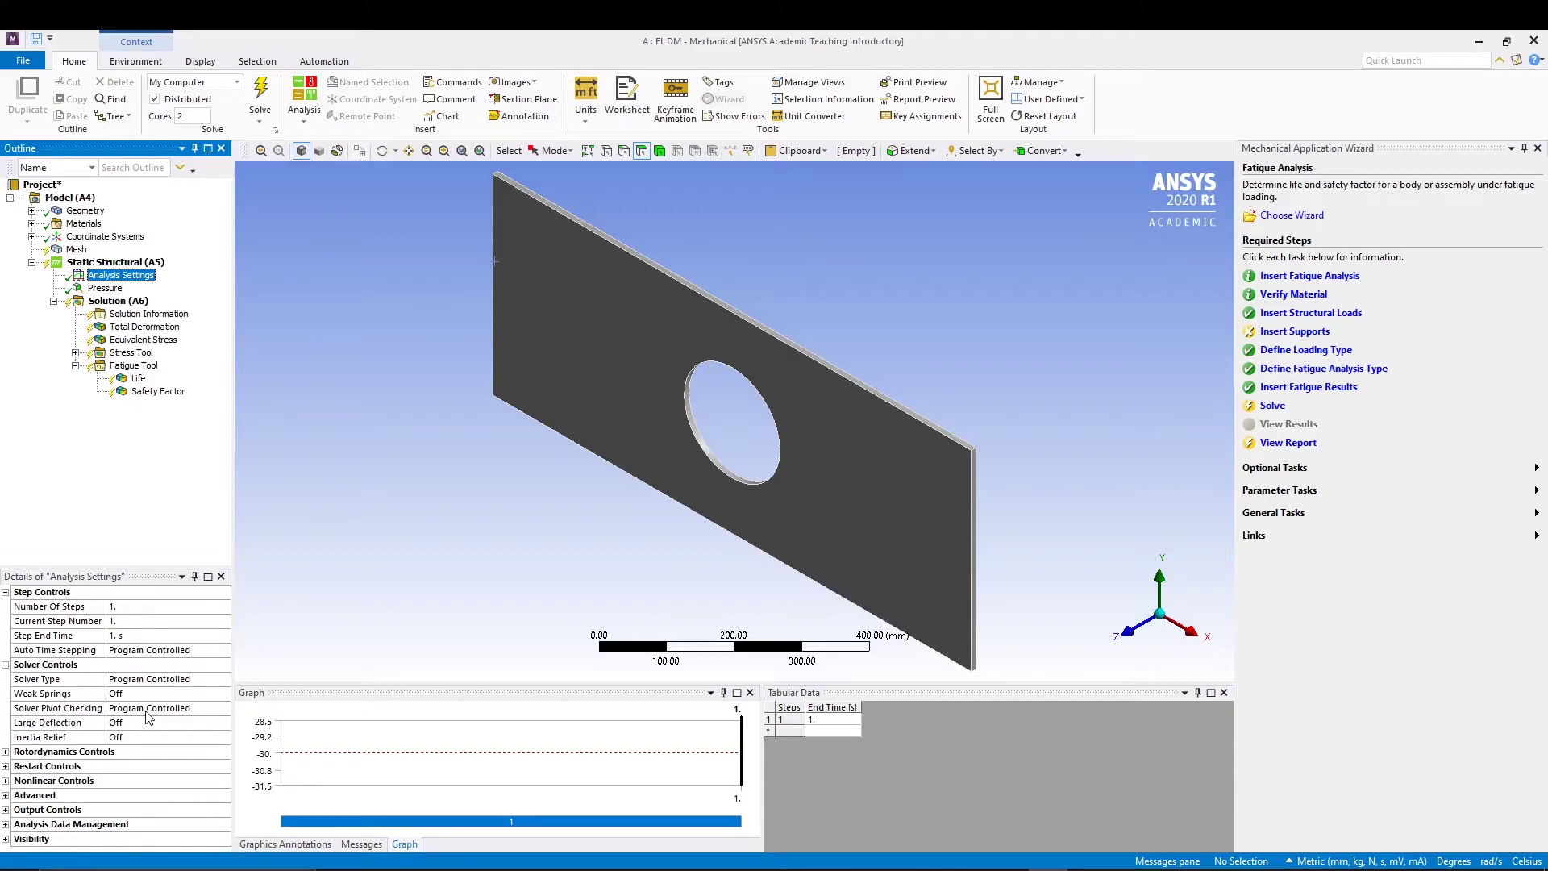
pyautogui.click(188, 708)
pyautogui.click(223, 709)
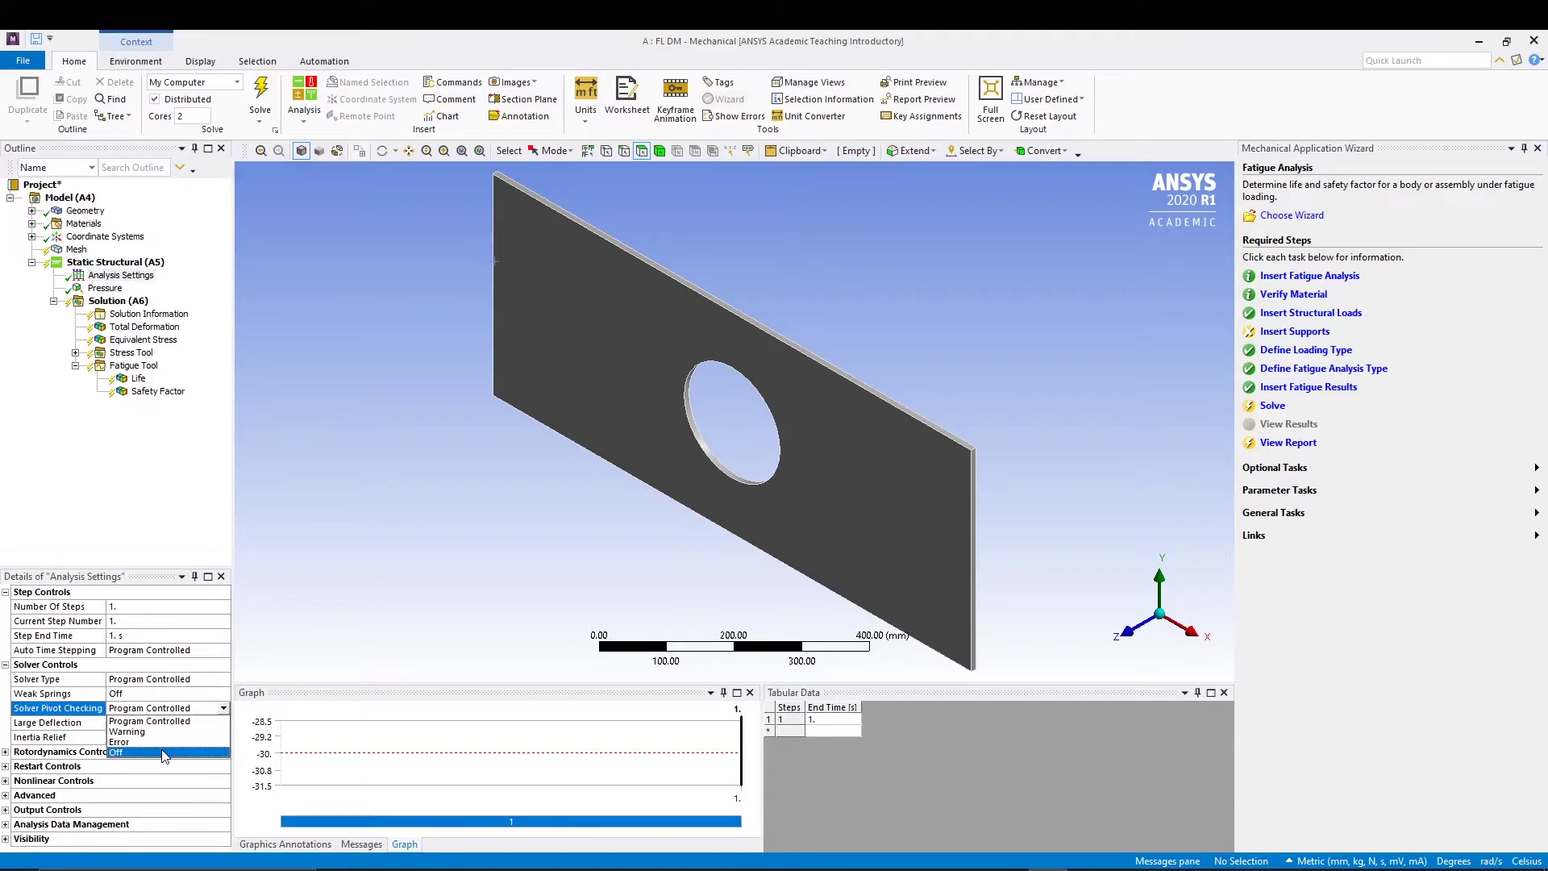
pyautogui.click(165, 754)
pyautogui.click(142, 458)
pyautogui.press('F5')
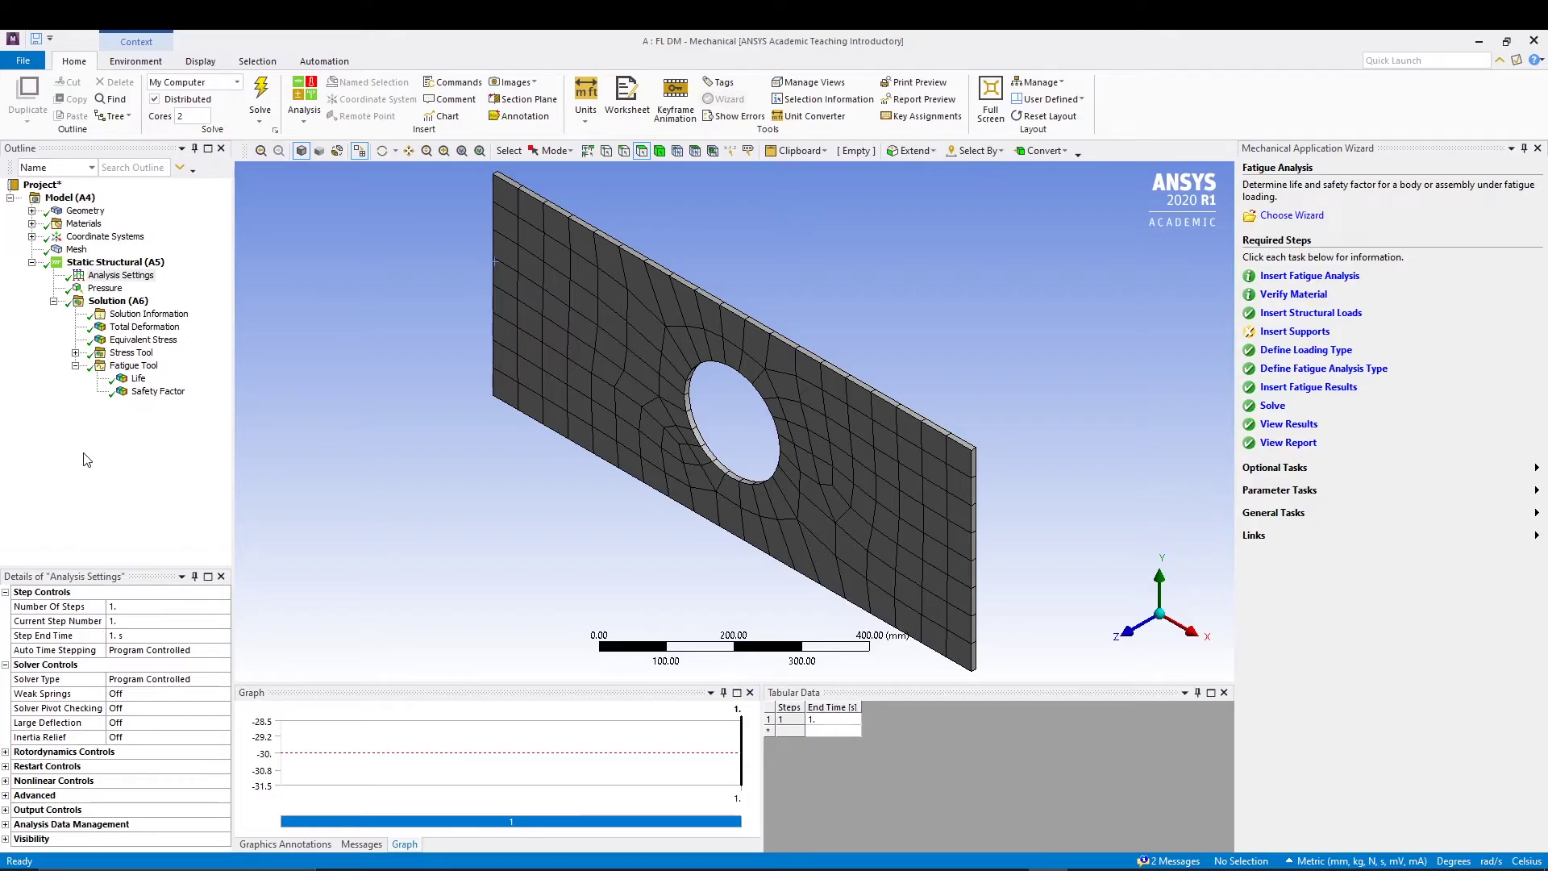
# Leave the Fatigue Tool loading Fully Reversed and show Life, minimum 1.9299e5 cycles
pyautogui.click(147, 367)
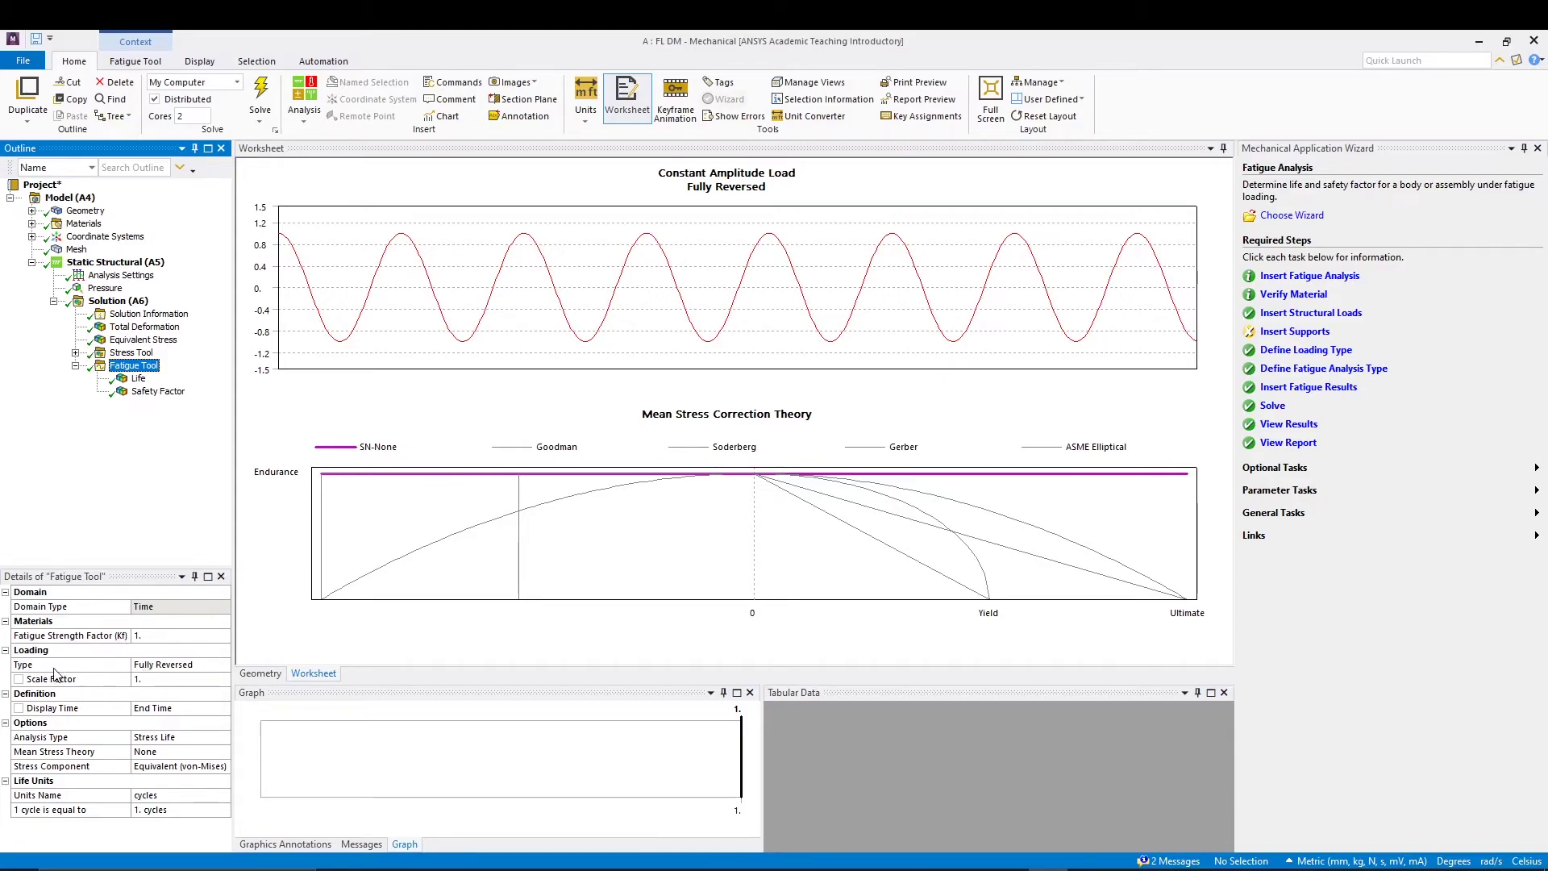
pyautogui.click(187, 666)
pyautogui.click(223, 665)
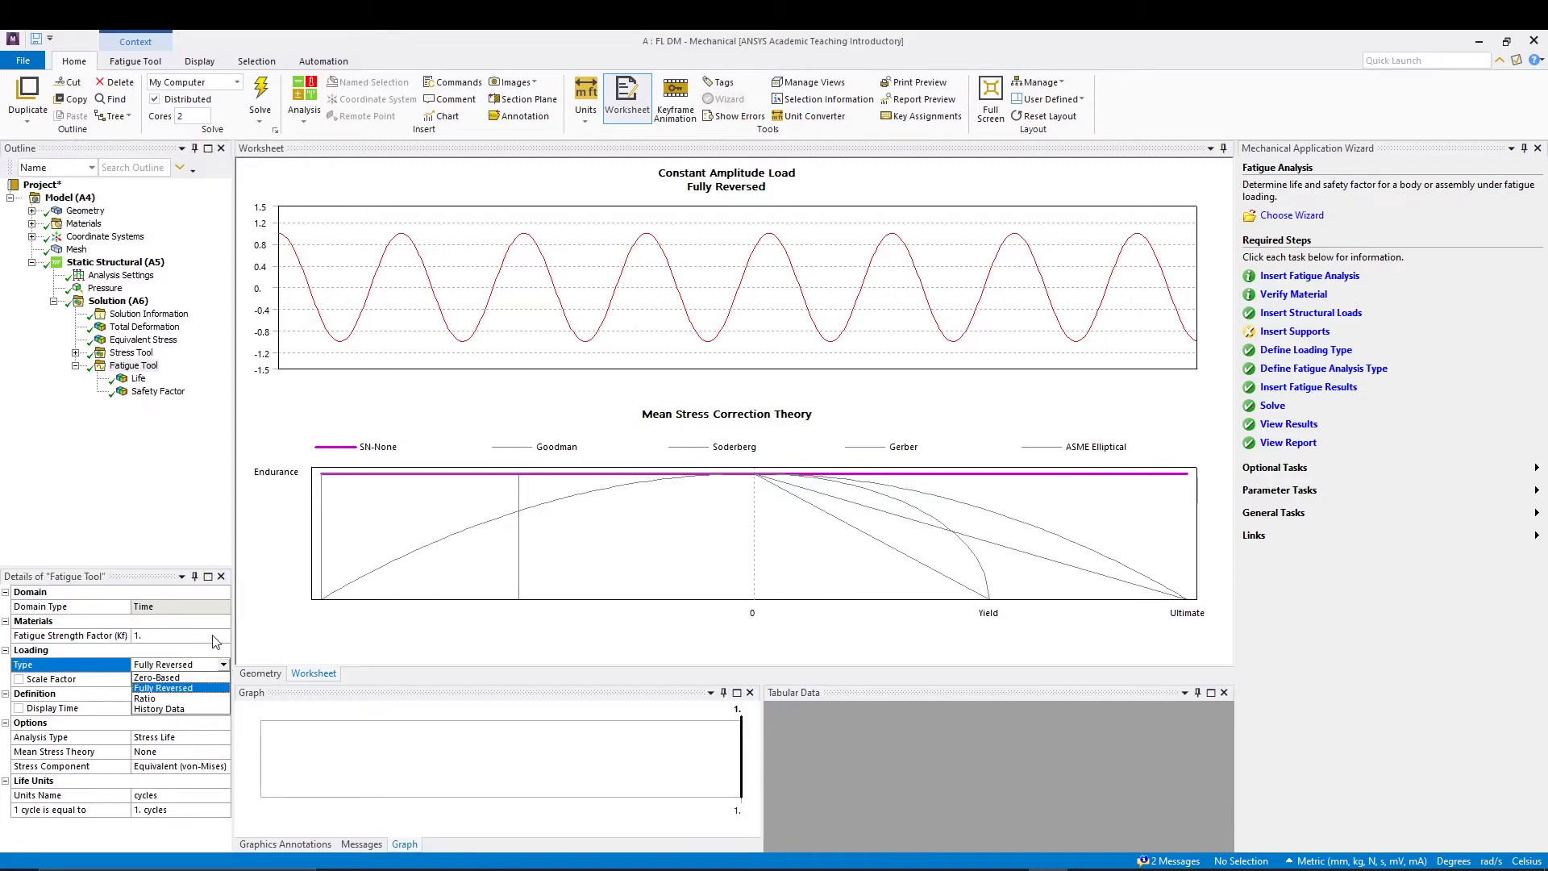
pyautogui.click(153, 687)
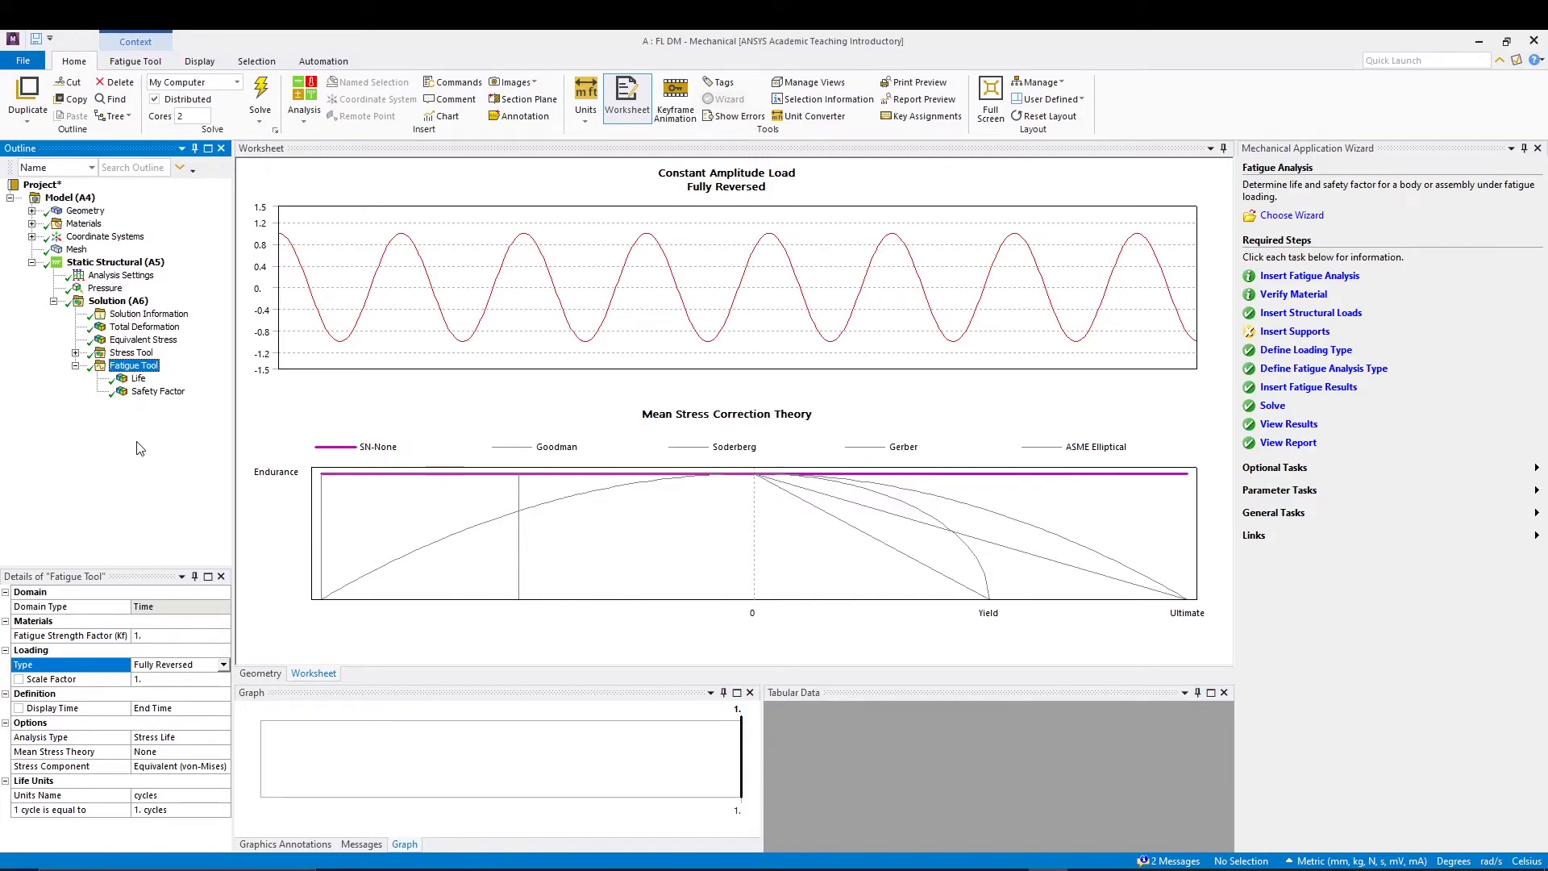
pyautogui.click(139, 378)
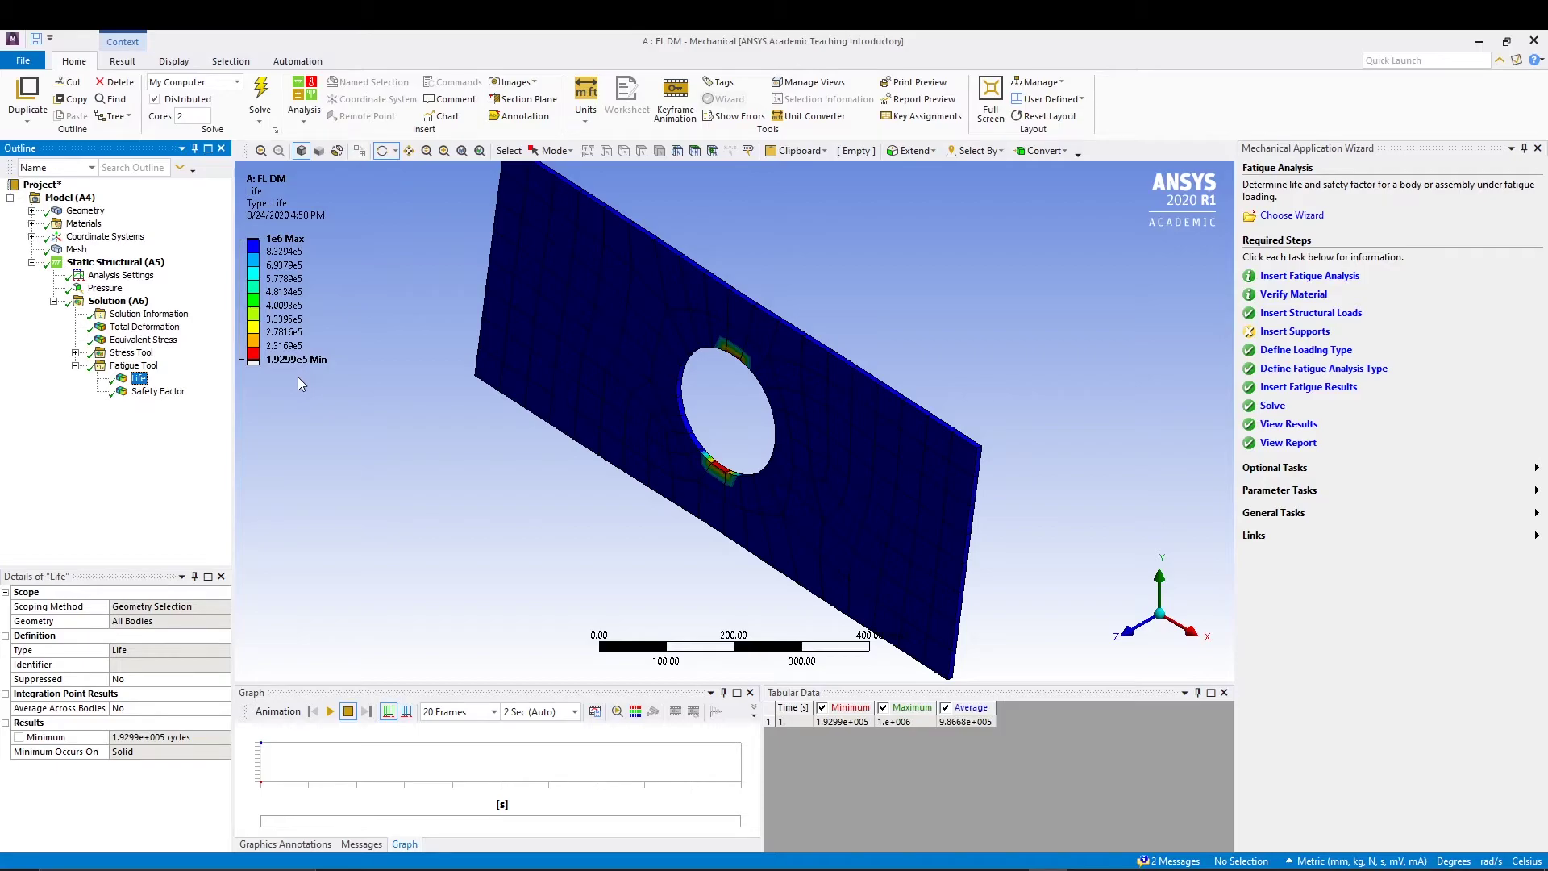
# Step through Safety Factor, Total Deformation and Equivalent Stress, then reopen the Fatigue Tool worksheet
pyautogui.click(309, 362)
pyautogui.click(157, 392)
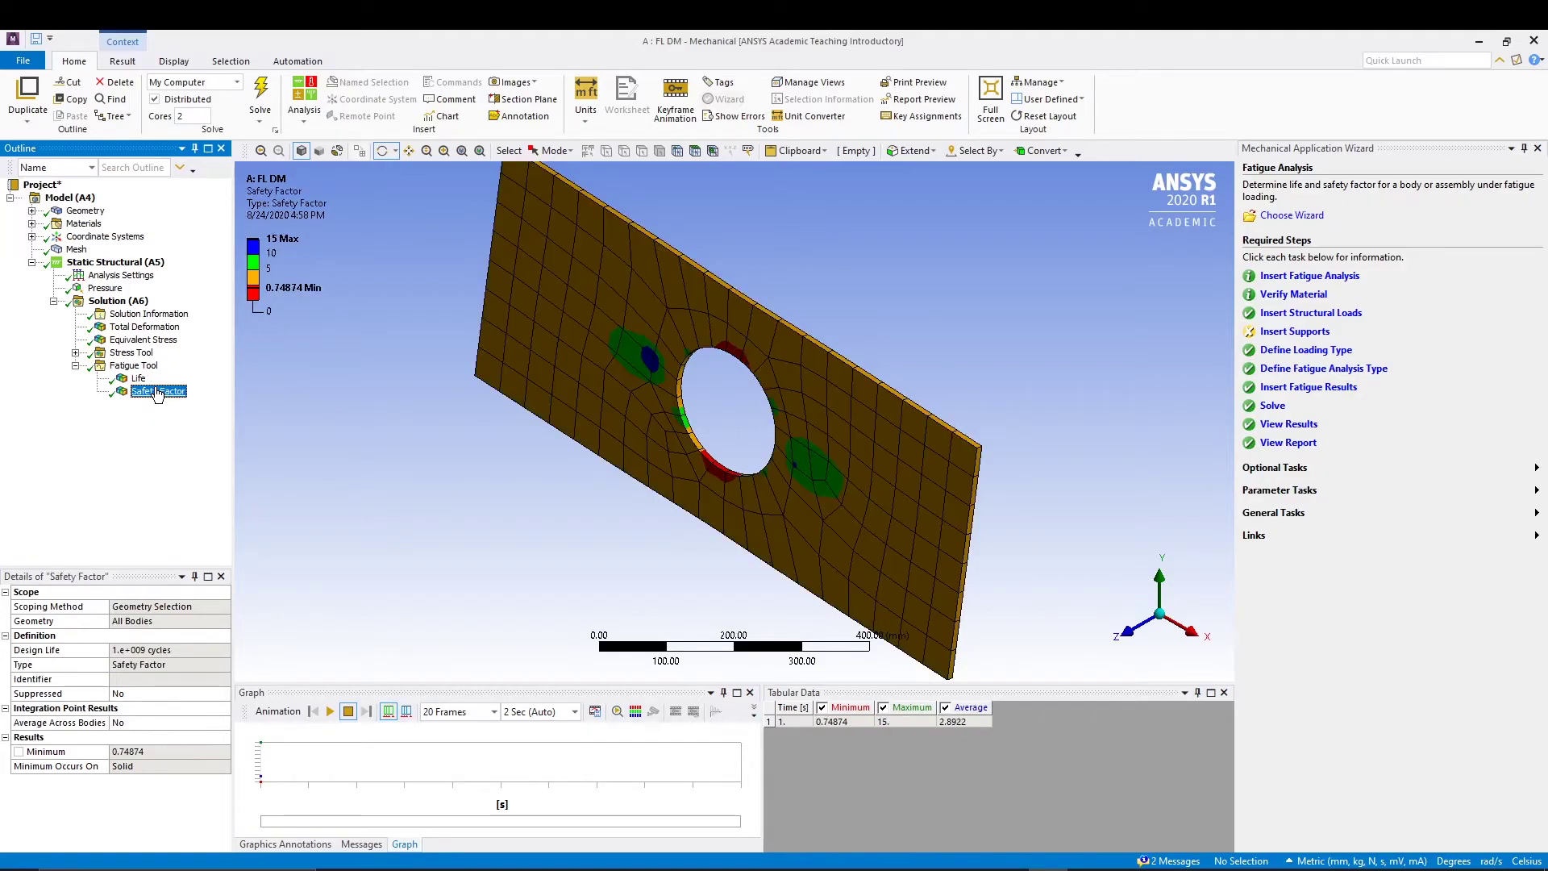
pyautogui.click(287, 315)
pyautogui.click(144, 327)
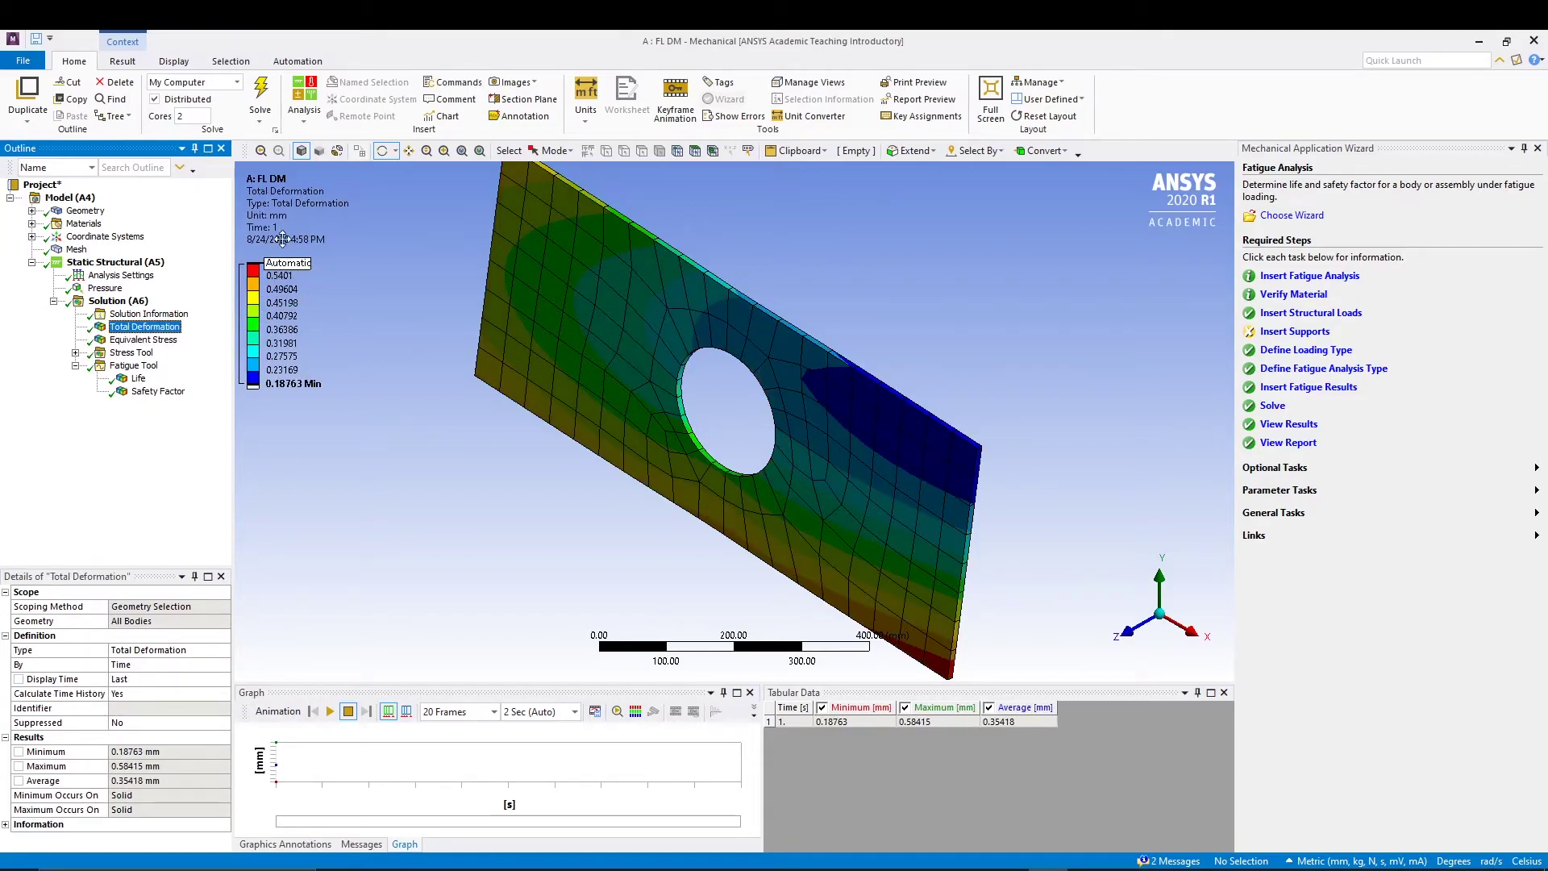
pyautogui.press('Down')
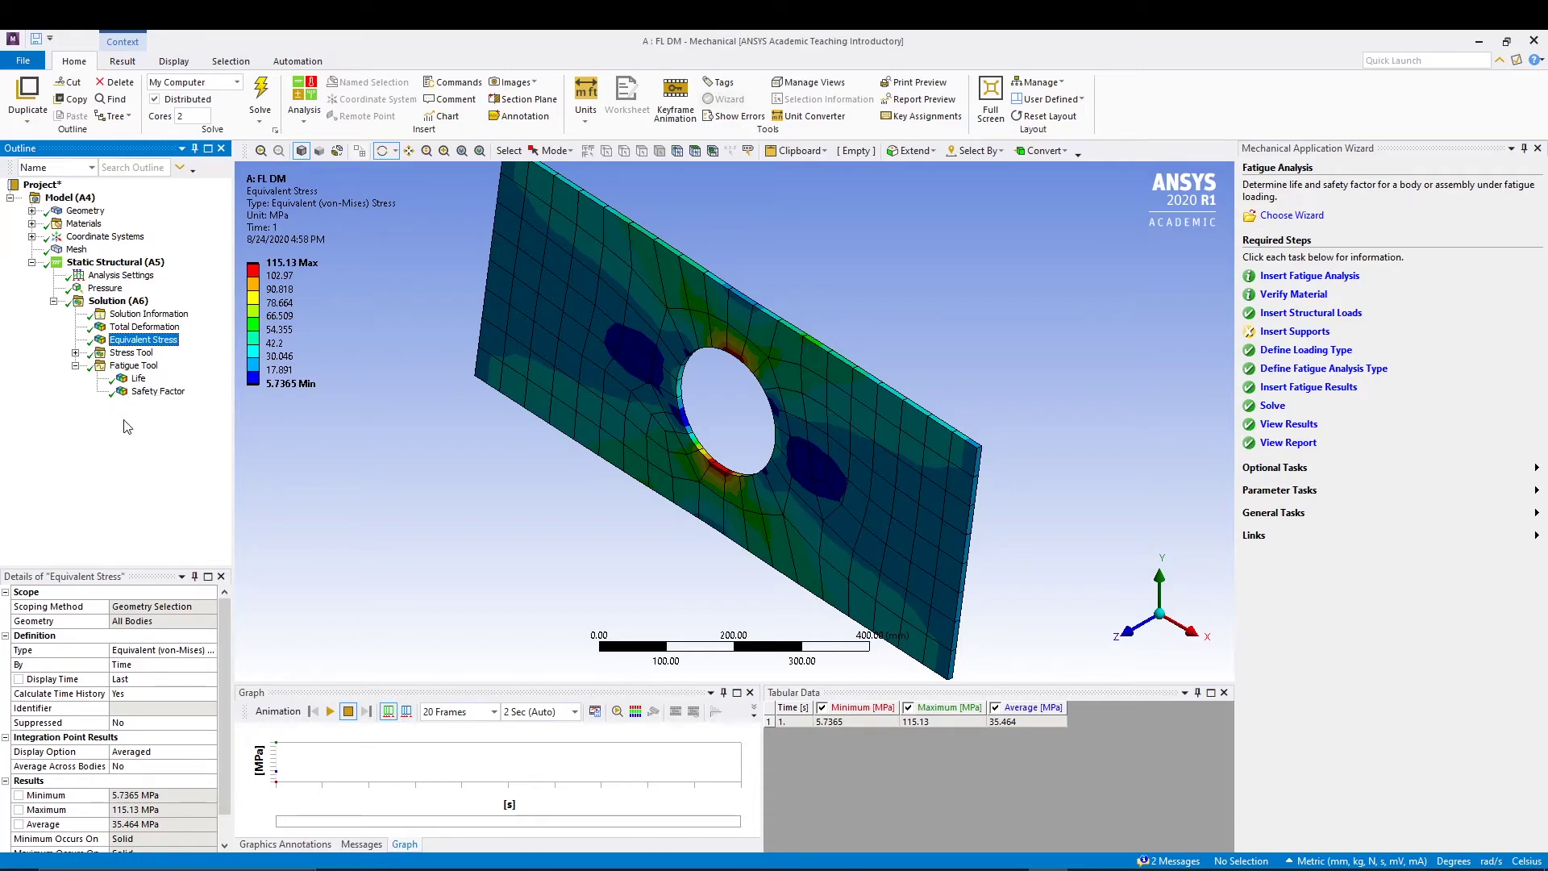
pyautogui.click(132, 366)
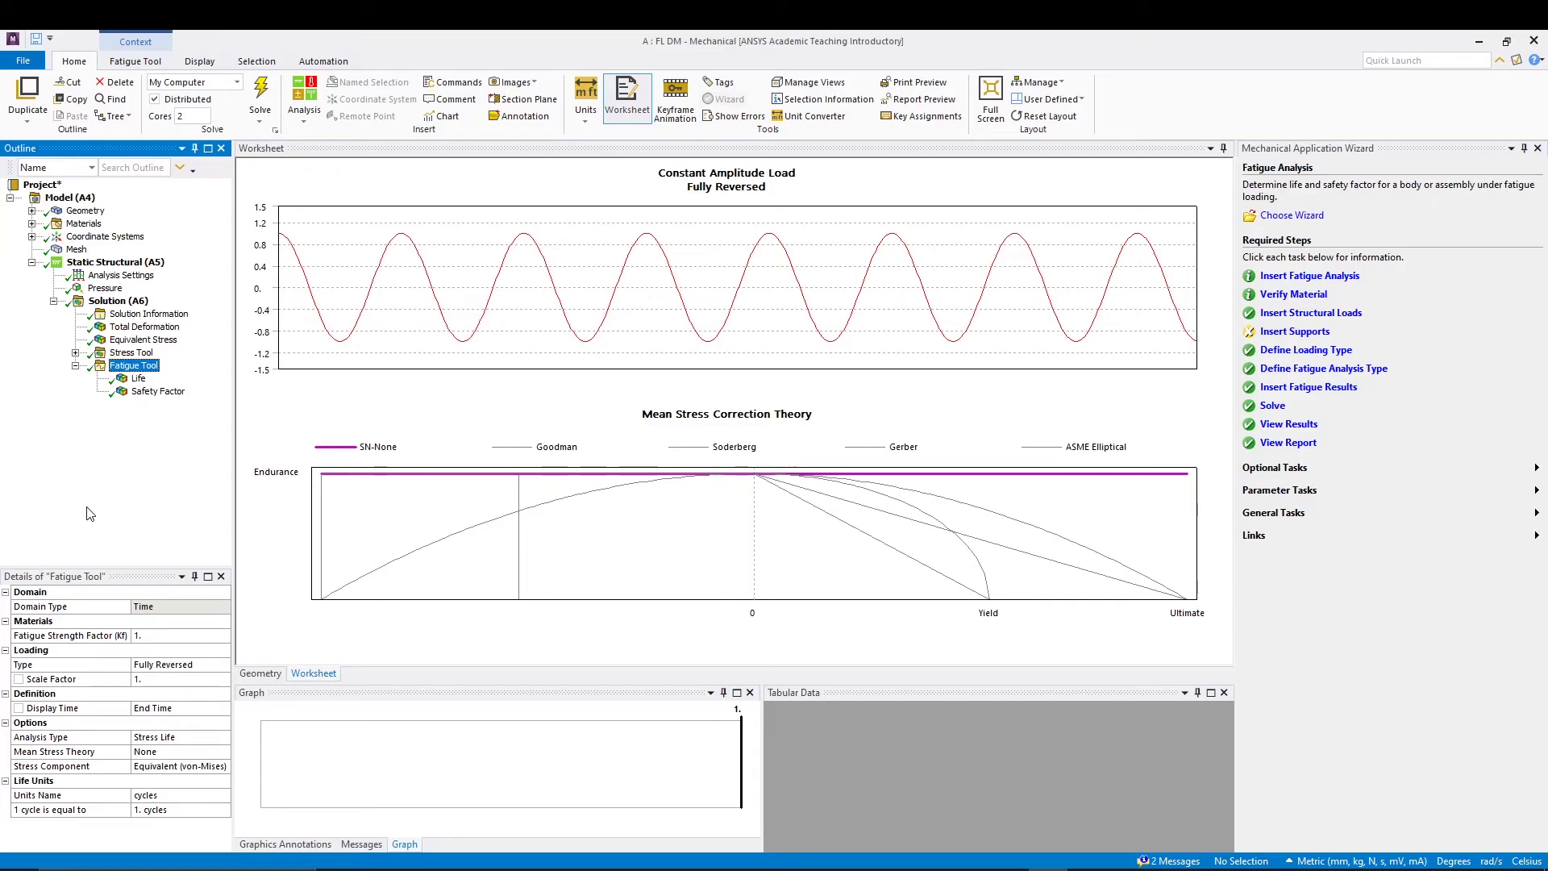
# Switch the loading type to Zero-Based with Goodman correction; Life now shows 1e6 cycles
pyautogui.click(175, 669)
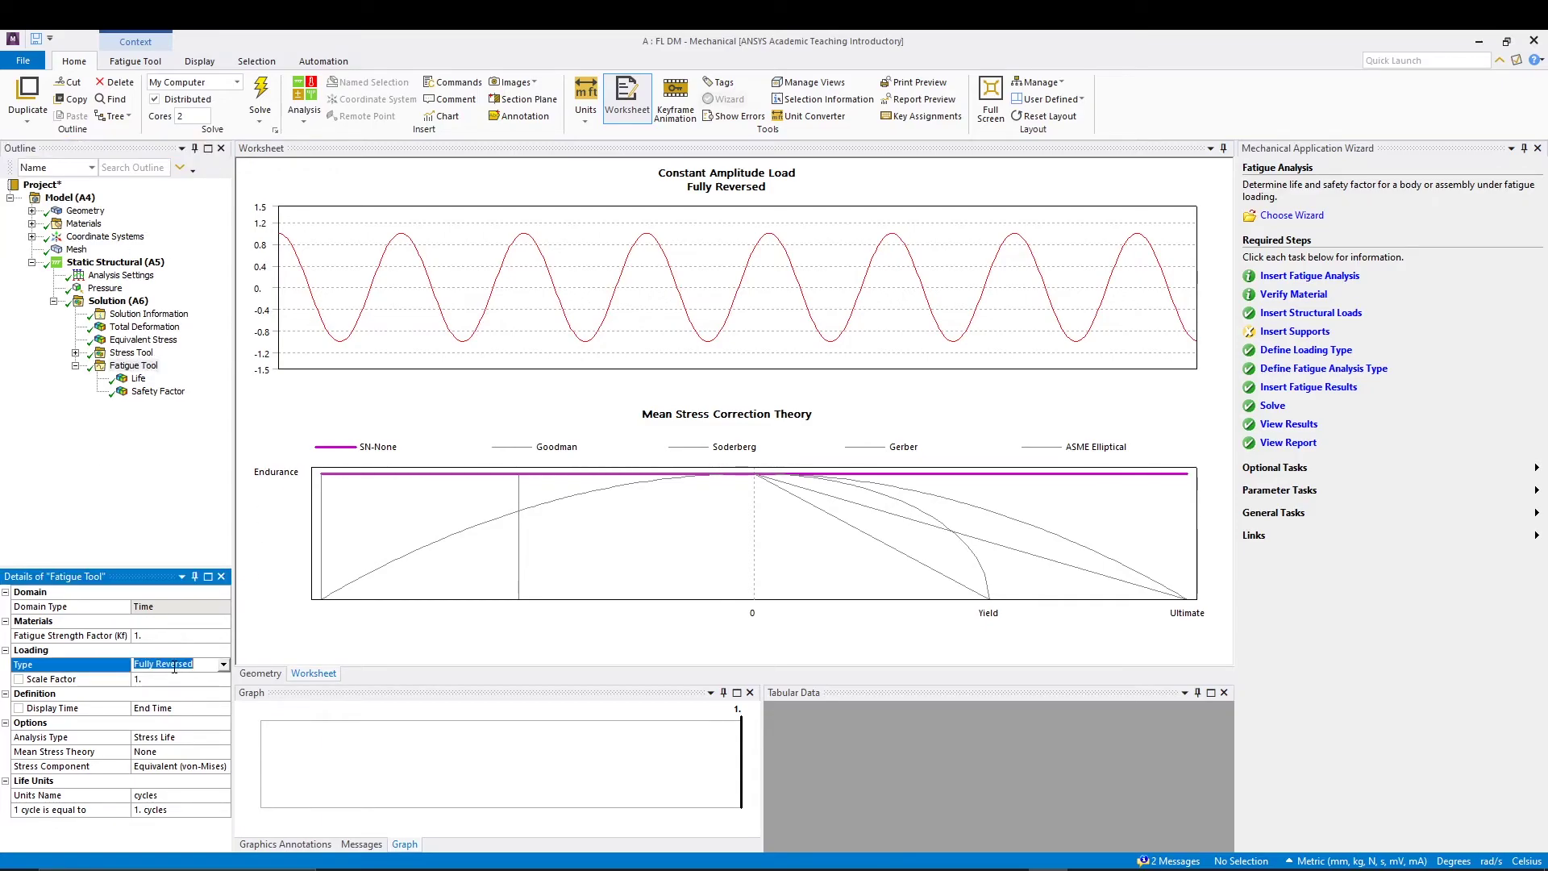
pyautogui.click(223, 665)
pyautogui.click(122, 695)
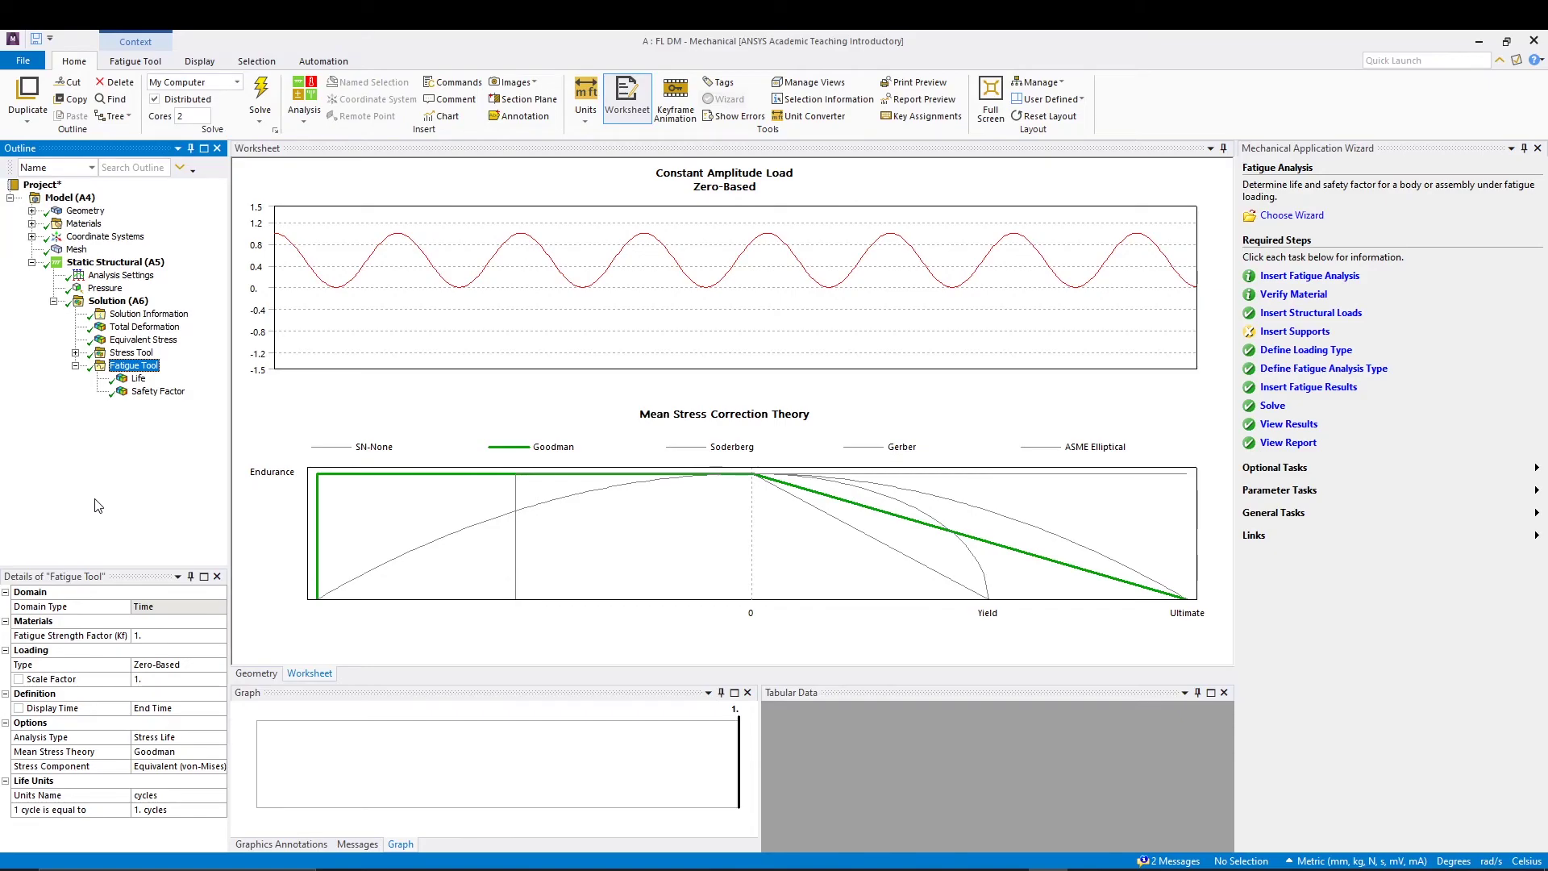
pyautogui.click(138, 379)
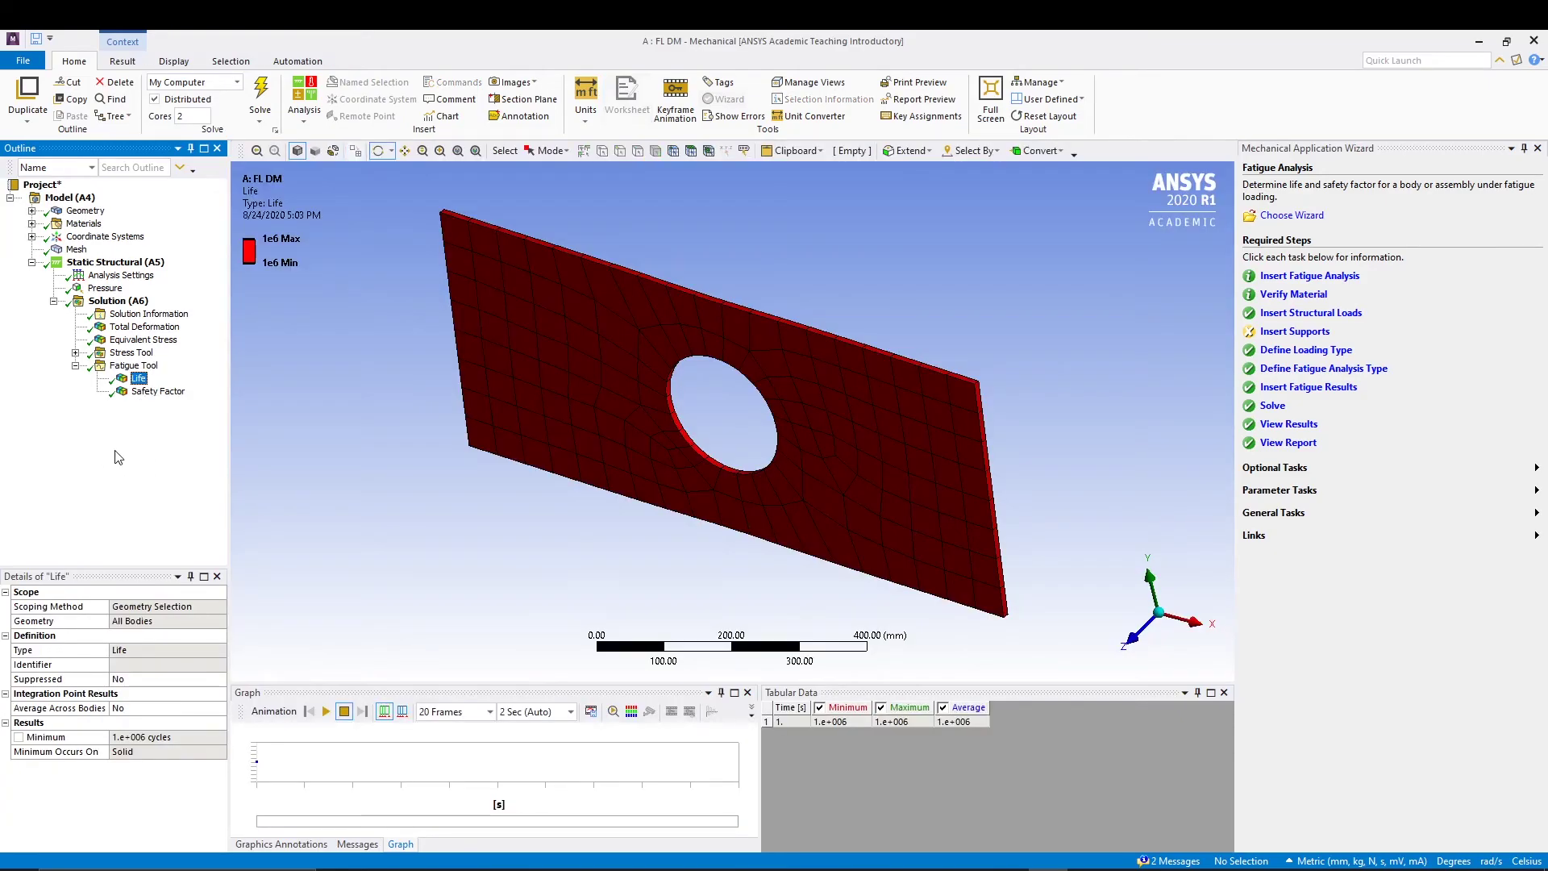
# Show the Zero-Based Safety Factor contour (min 1.2611, max 15) in an oblique view
pyautogui.moveTo(395, 500); pyautogui.dragTo(456, 457)
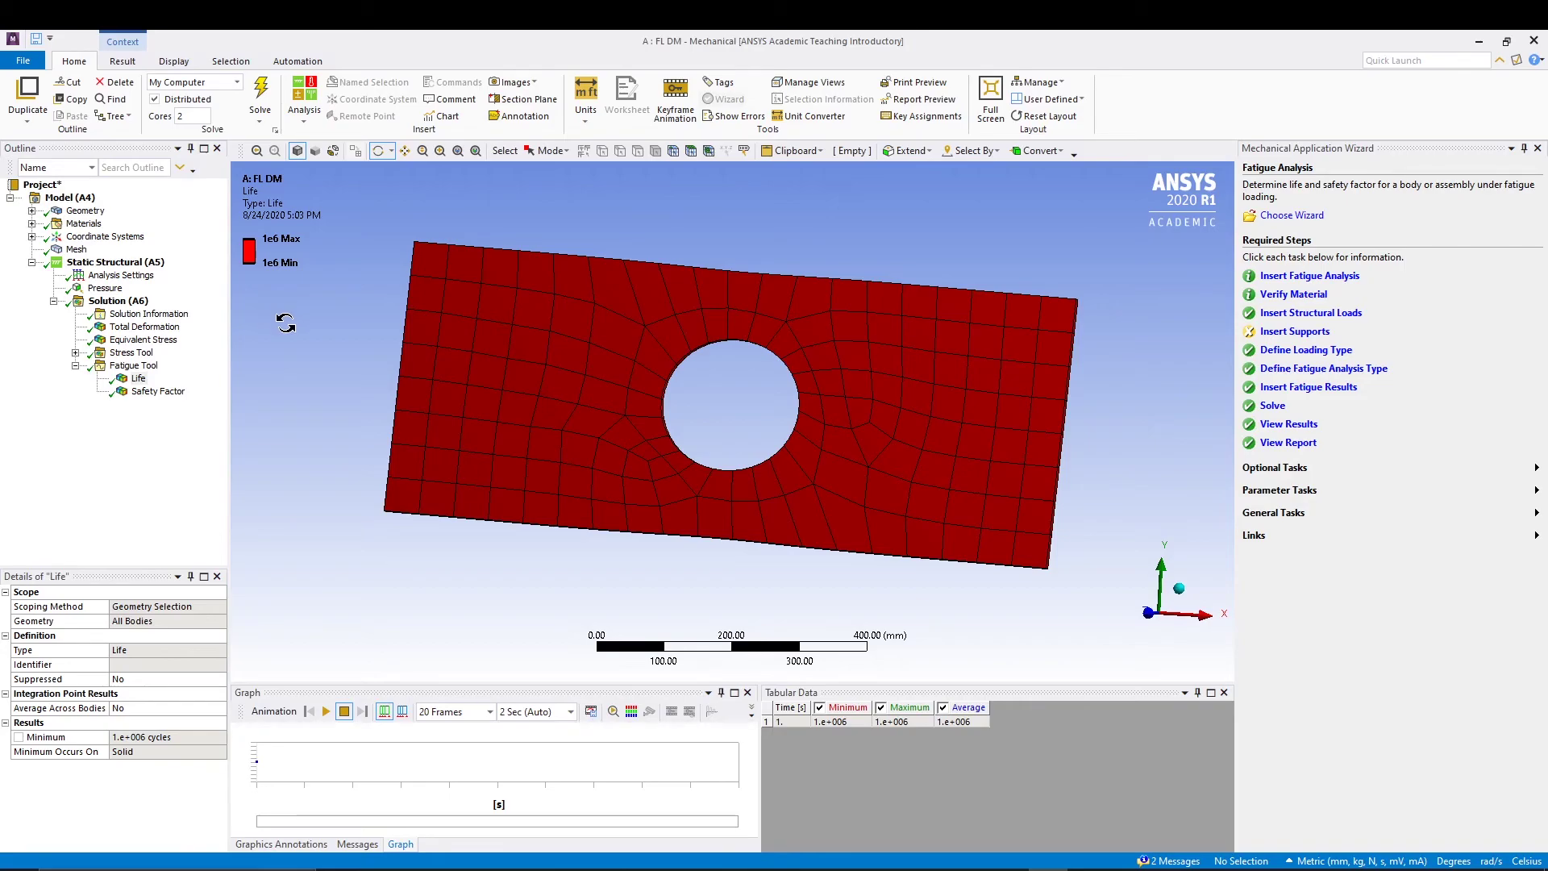
pyautogui.click(158, 391)
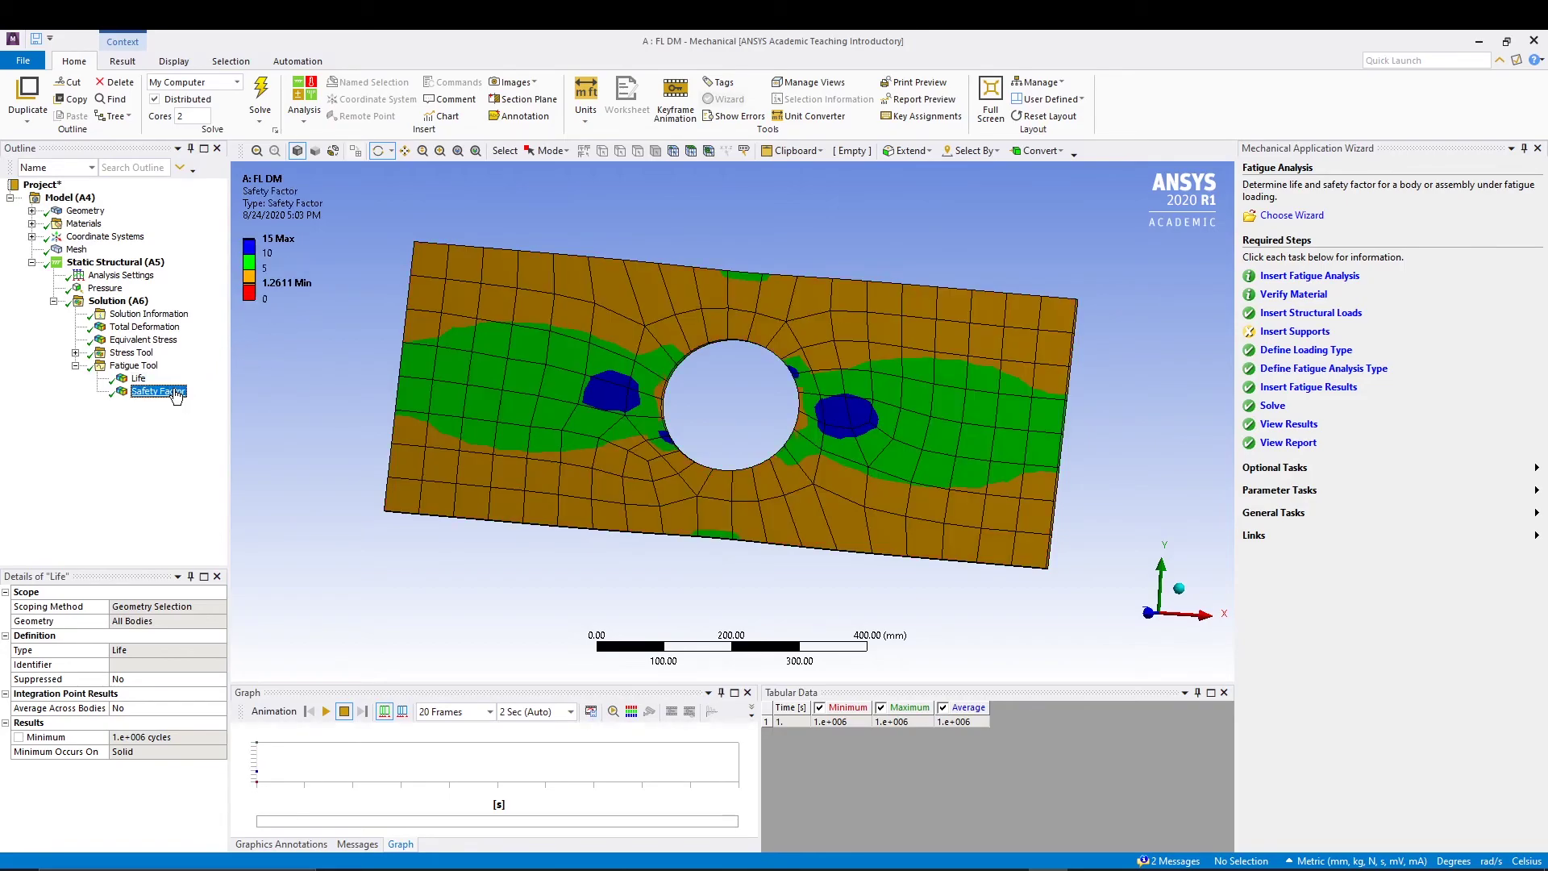
pyautogui.press('Return')
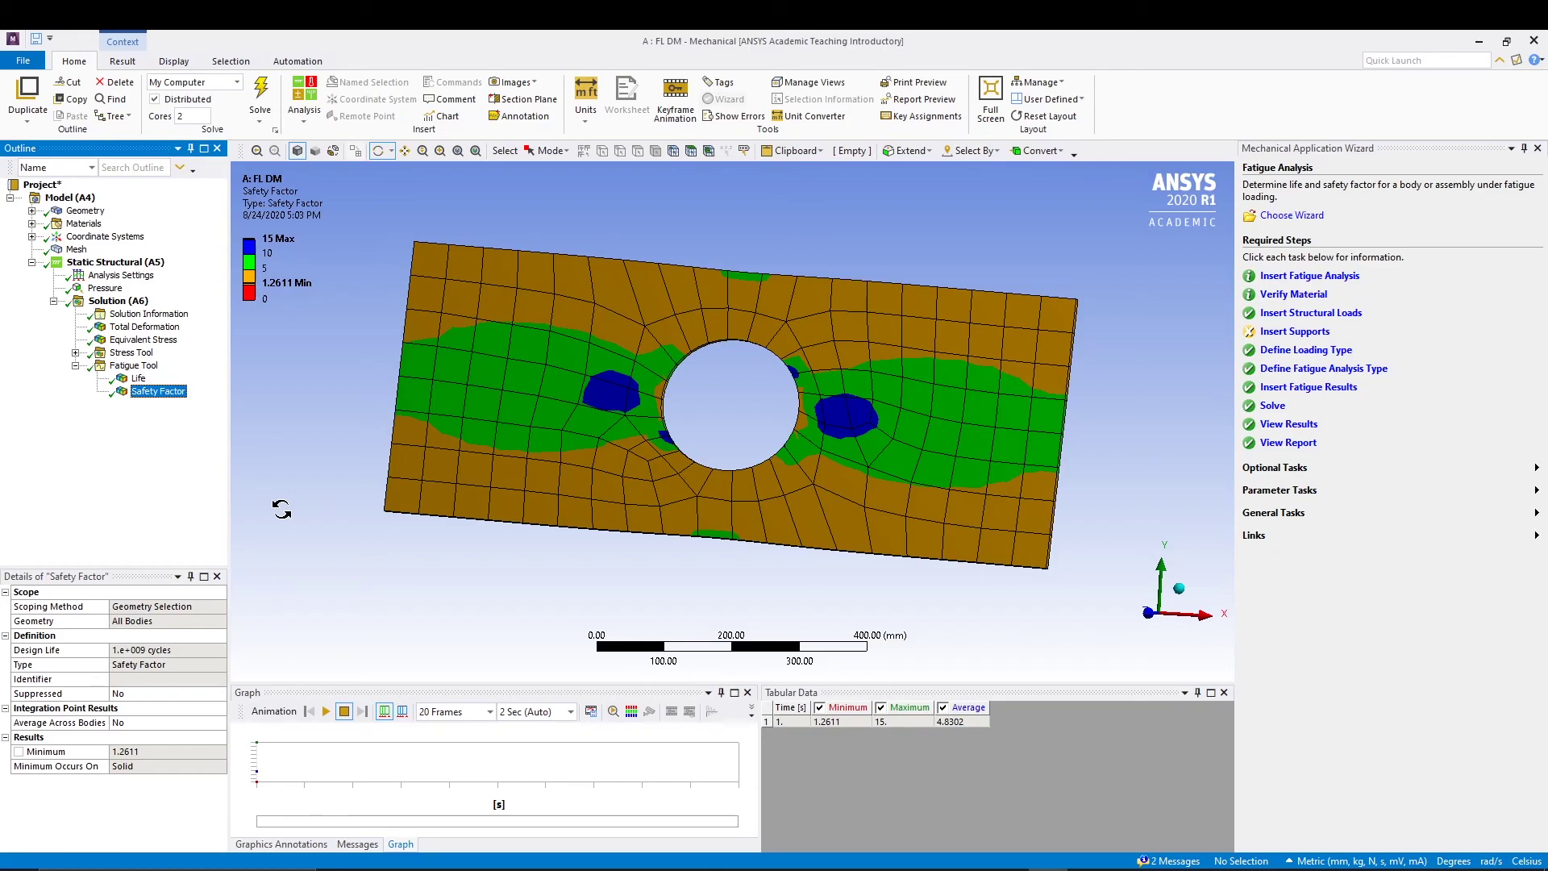
pyautogui.moveTo(1062, 257); pyautogui.dragTo(662, 601)
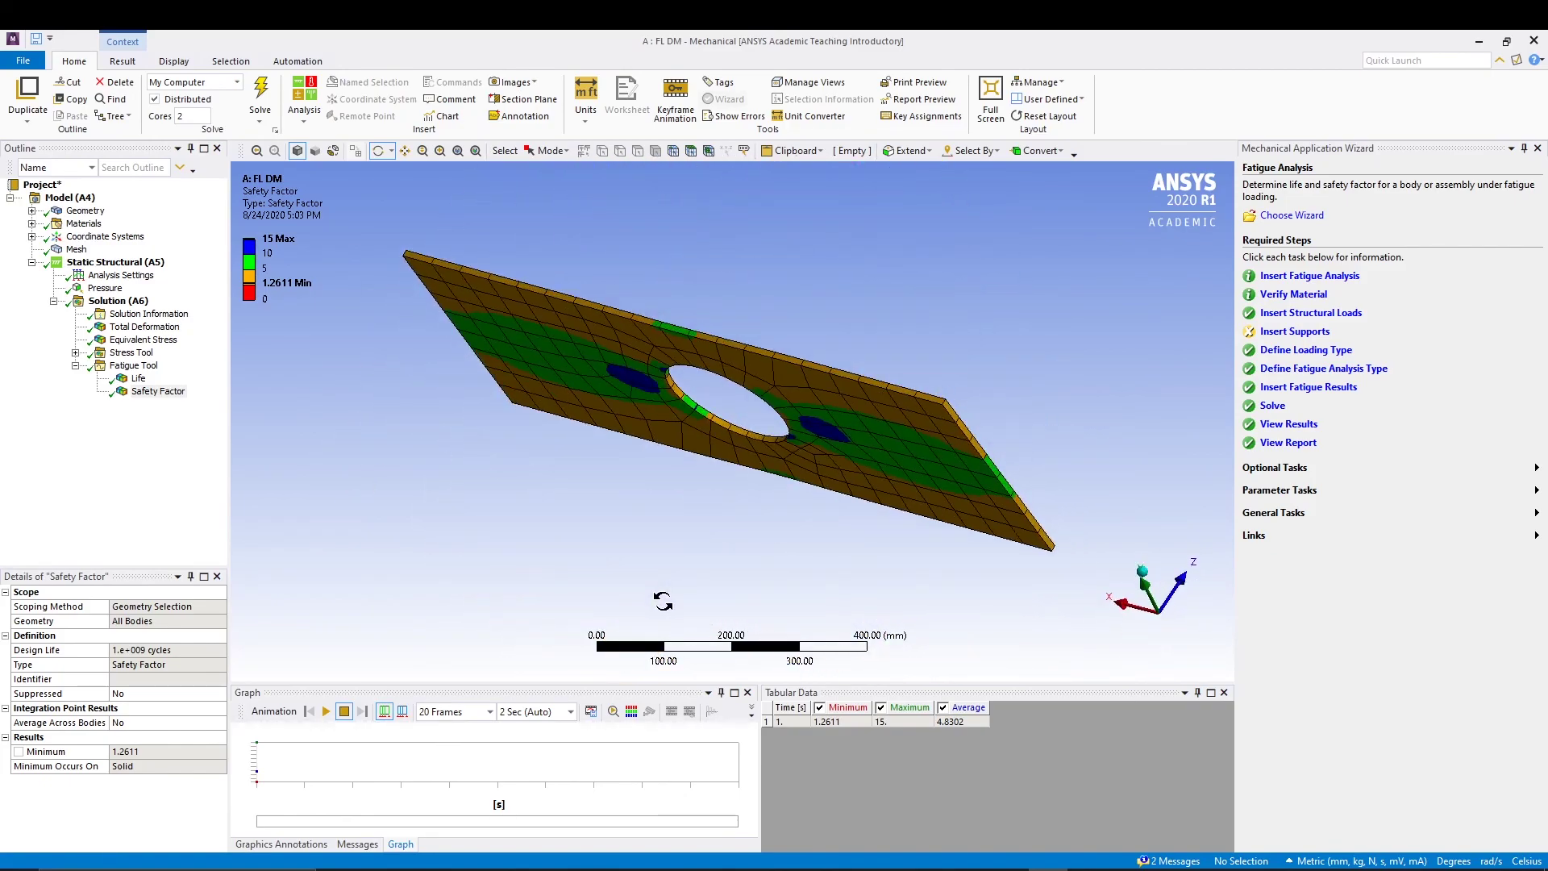